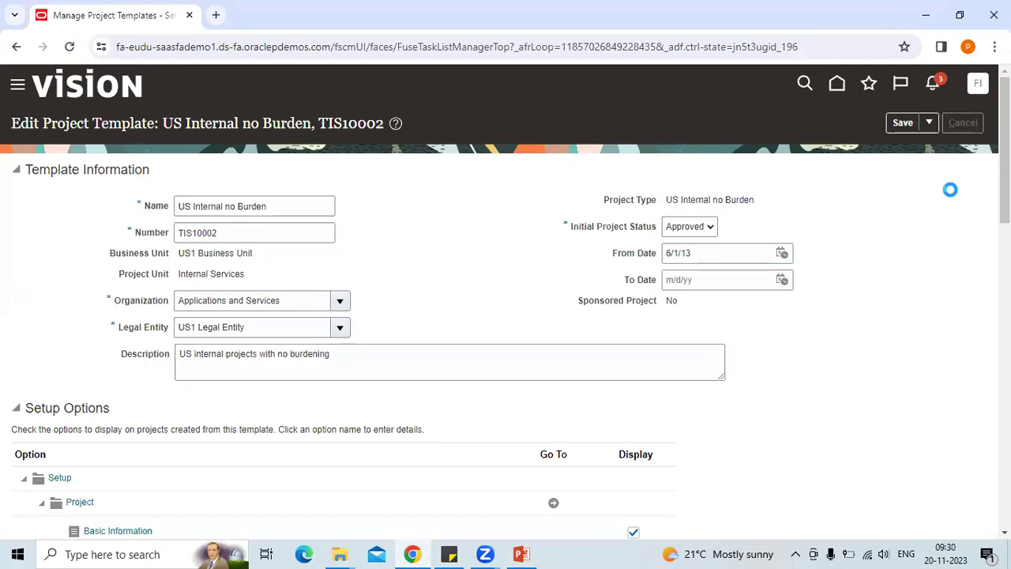
# Leave the project template, list all tasks of the Project Control functional area, and open Manage Period Profiles
pyautogui.click(965, 124)
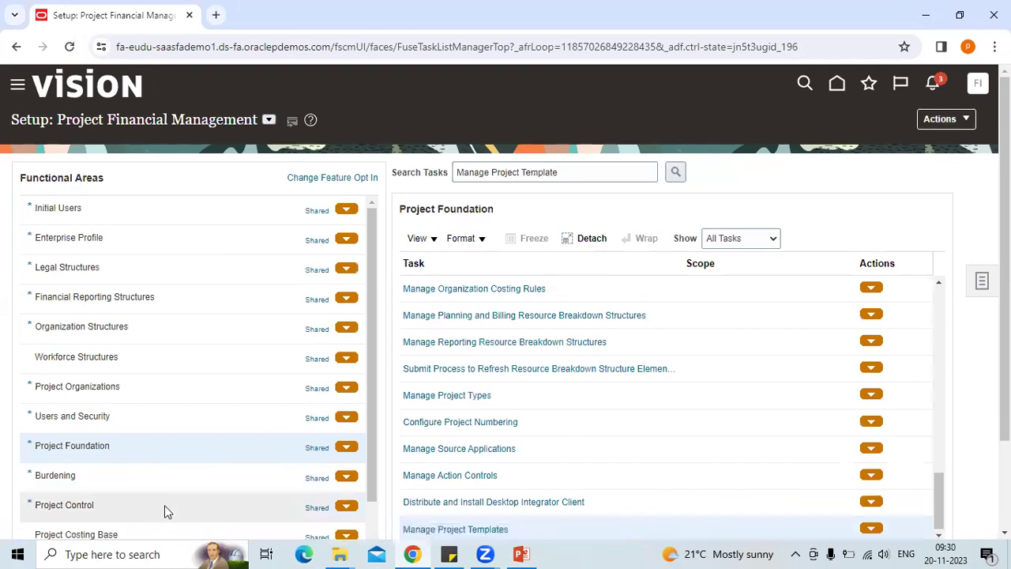
pyautogui.click(189, 505)
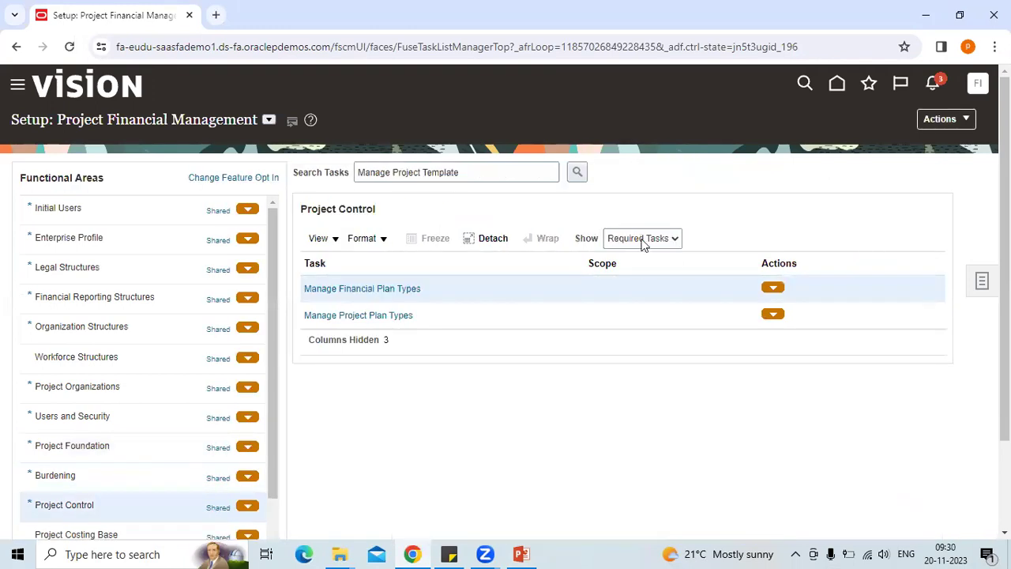
pyautogui.click(643, 238)
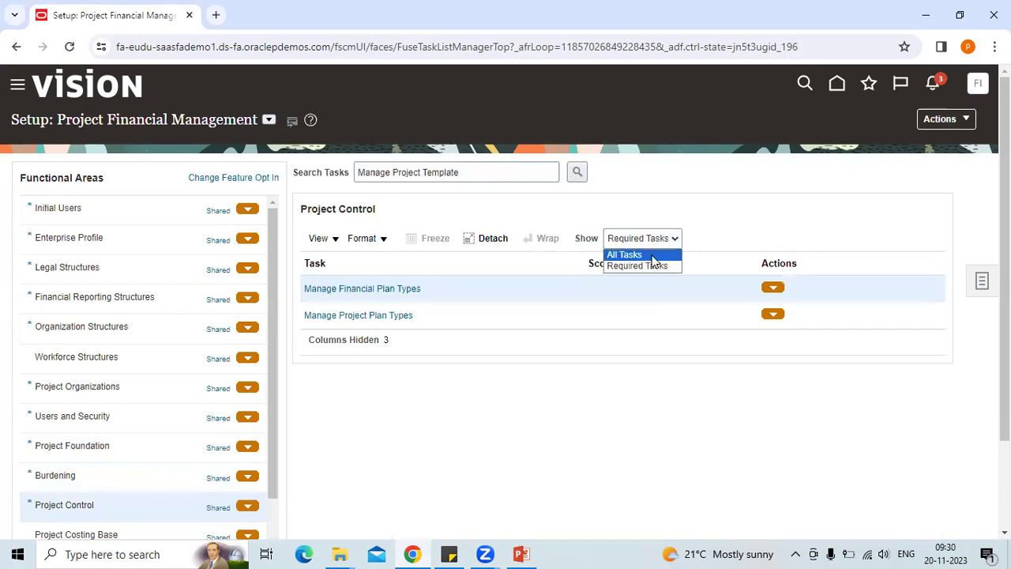
pyautogui.click(653, 255)
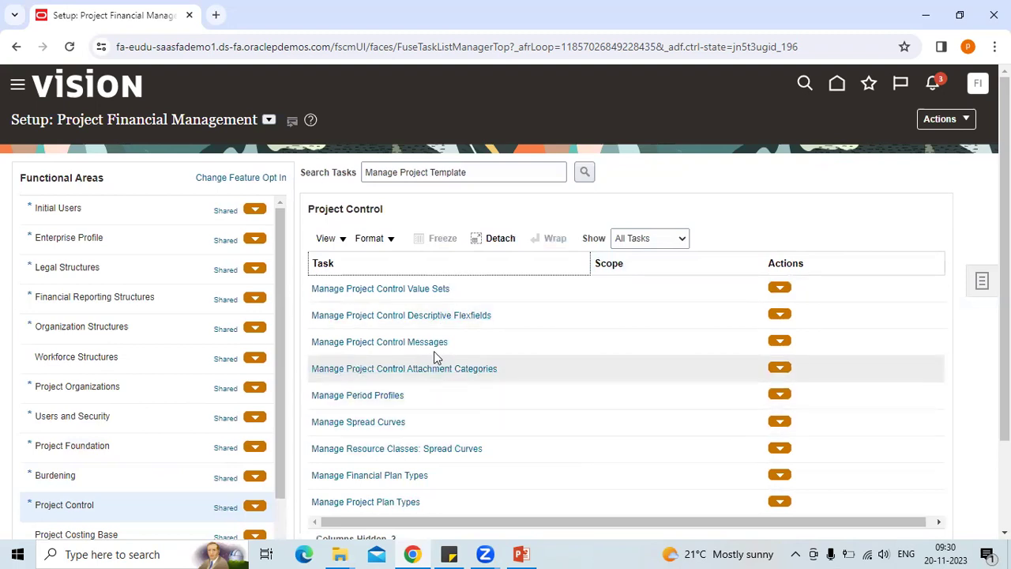
pyautogui.click(384, 398)
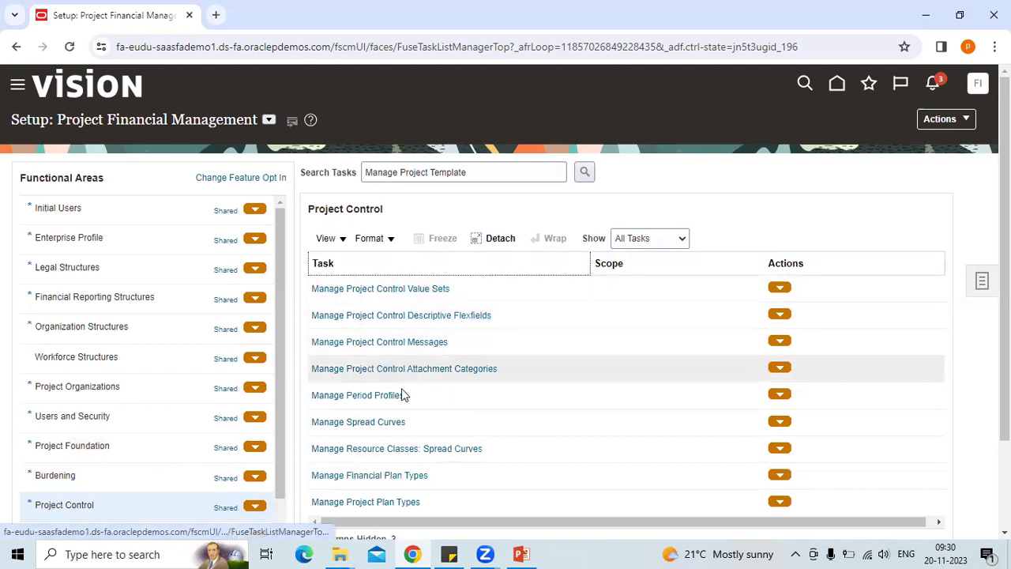
pyautogui.click(379, 399)
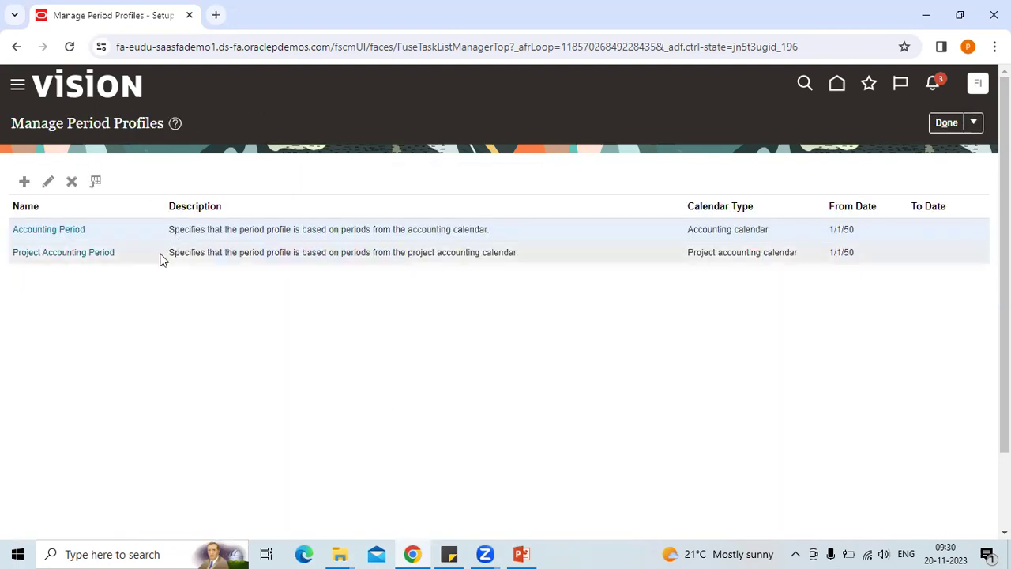
# Examine the period grouping of the existing Accounting Period profile and close it without changes
pyautogui.click(213, 239)
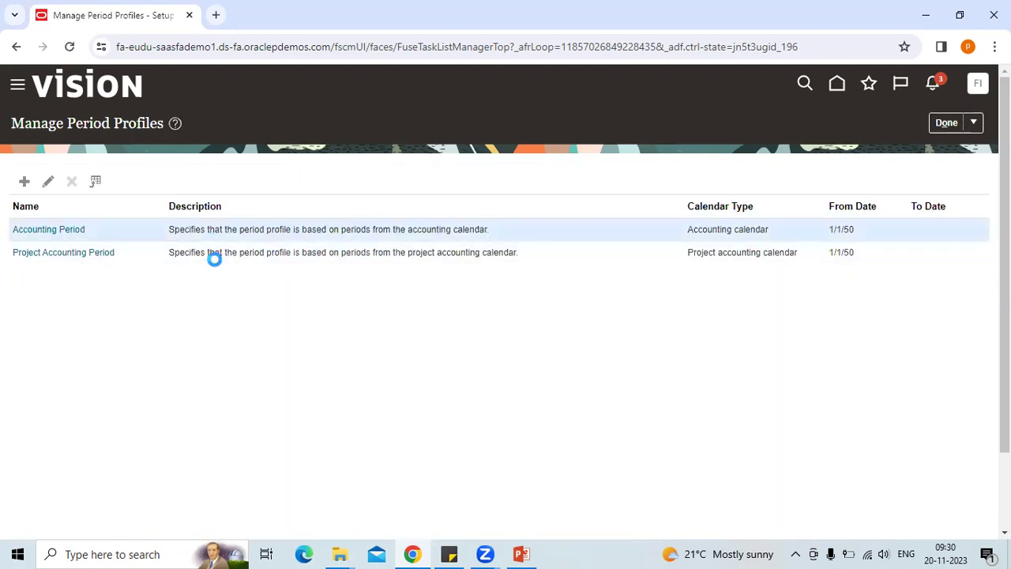
pyautogui.click(66, 229)
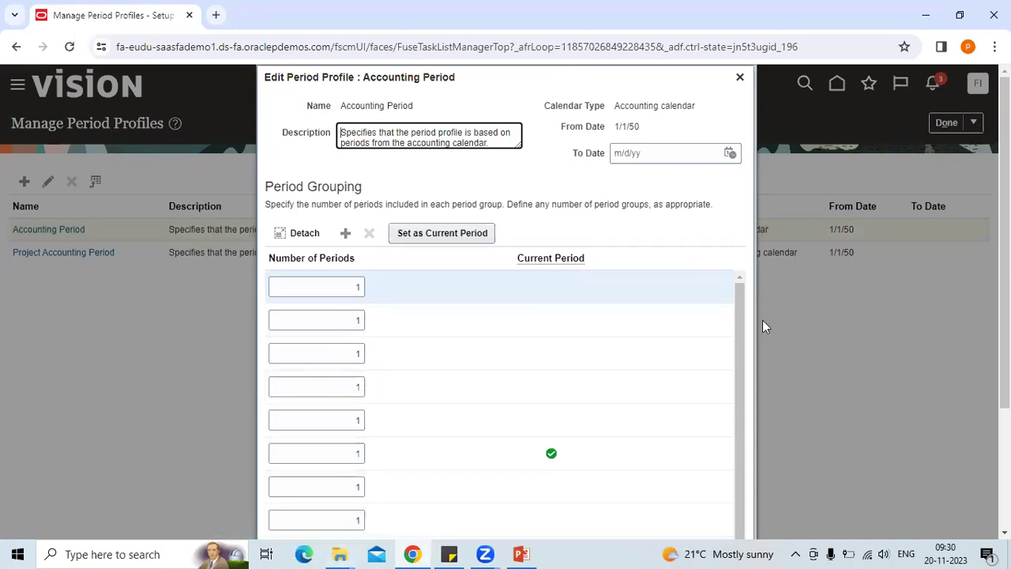
pyautogui.click(741, 76)
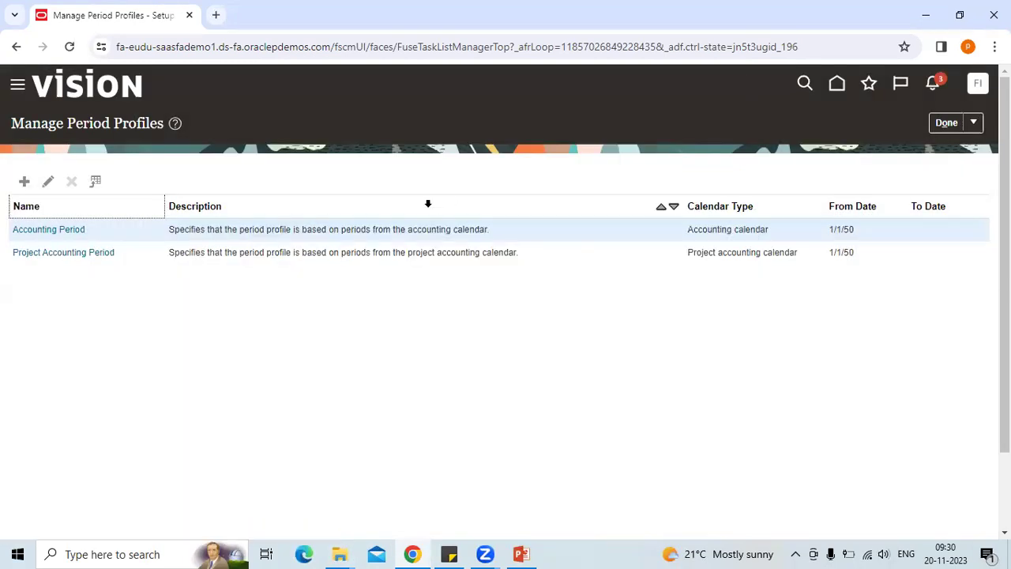
# Start a new period profile and name it XX_Hitachi_Project
pyautogui.click(24, 182)
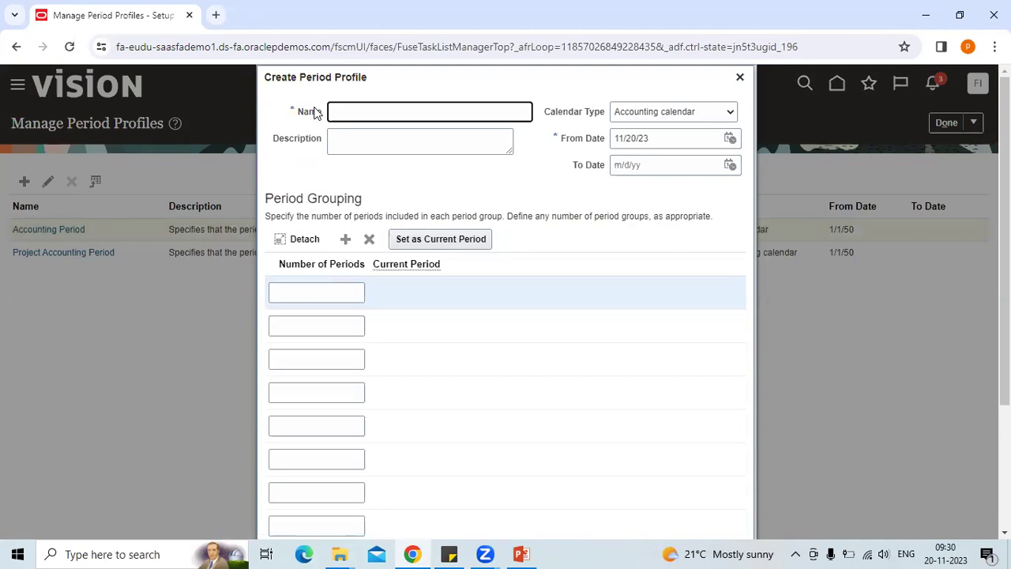
pyautogui.write('XX_Motorola')
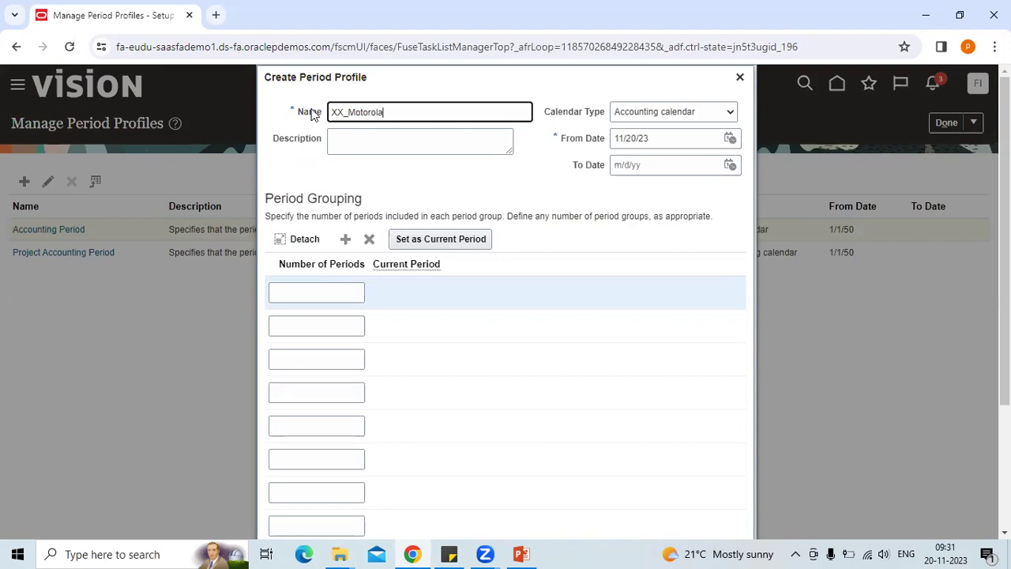
pyautogui.press('BackSpace')
pyautogui.press('BackSpace')
pyautogui.press('BackSpace')
pyautogui.press('BackSpace')
pyautogui.press('BackSpace')
pyautogui.press('BackSpace')
pyautogui.press('BackSpace')
pyautogui.press('BackSpace')
pyautogui.write('Hitachi_Project')
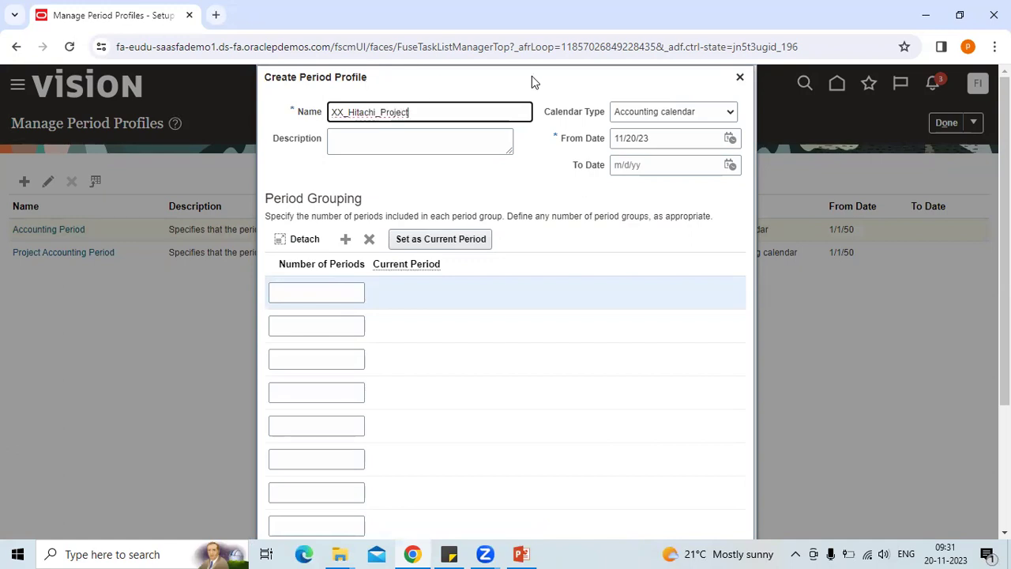
# Set the new period profile's From Date to 11/3/21
pyautogui.click(728, 140)
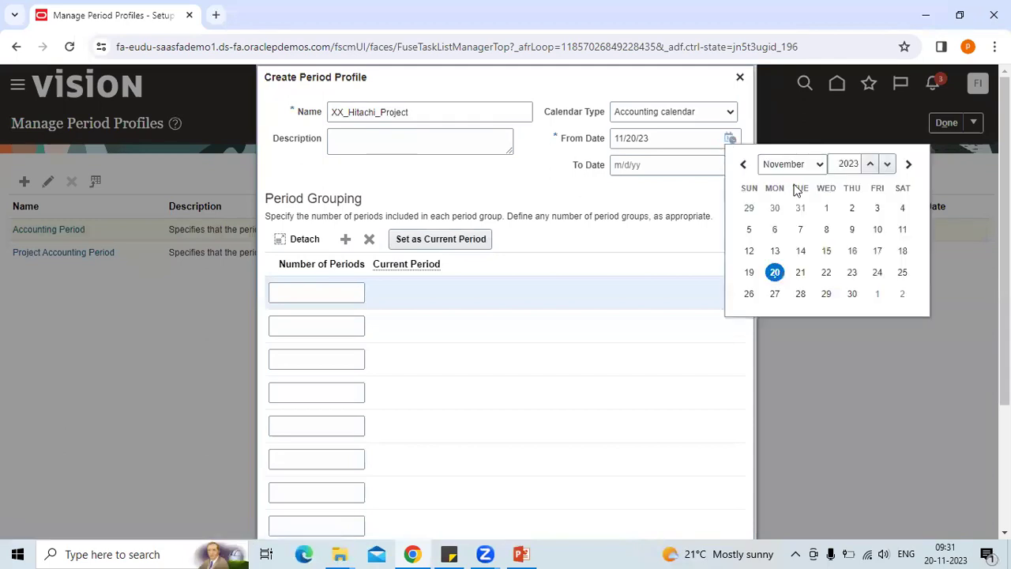
pyautogui.click(857, 164)
pyautogui.write('3')
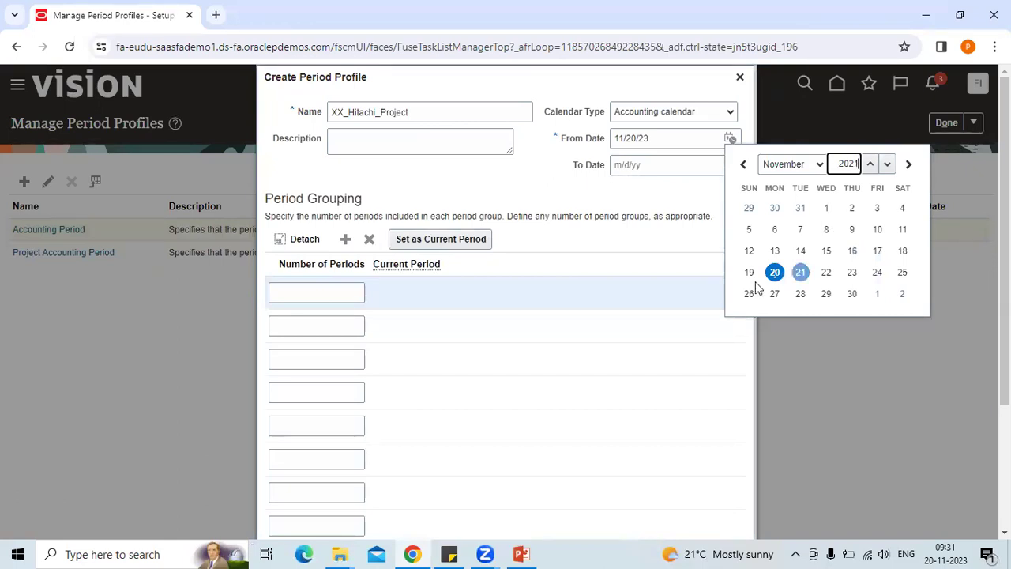
pyautogui.press('Return')
pyautogui.click(826, 207)
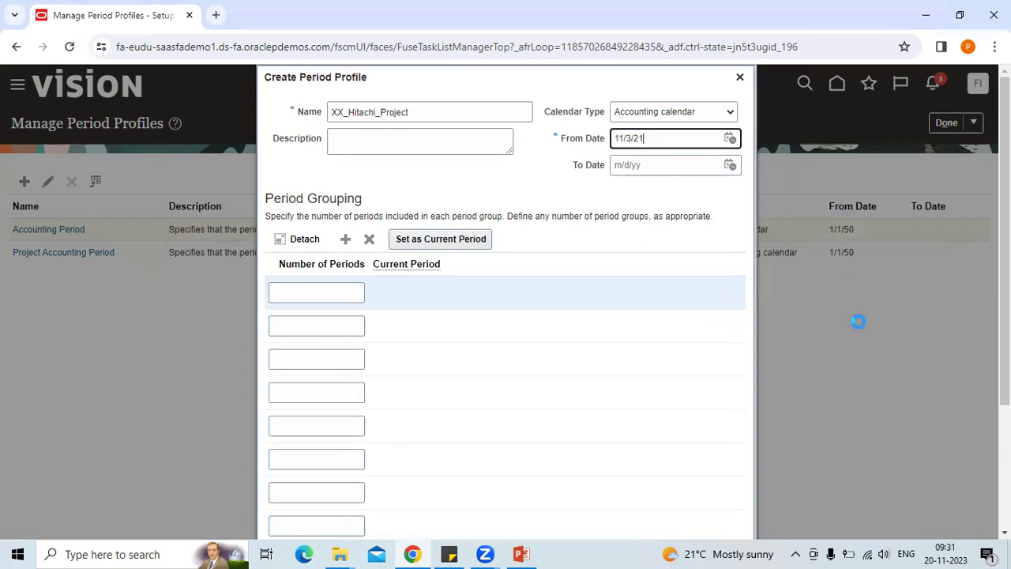
# Enter 12, 3, 3 and 3 as the number of periods in the first four period groups
pyautogui.click(331, 295)
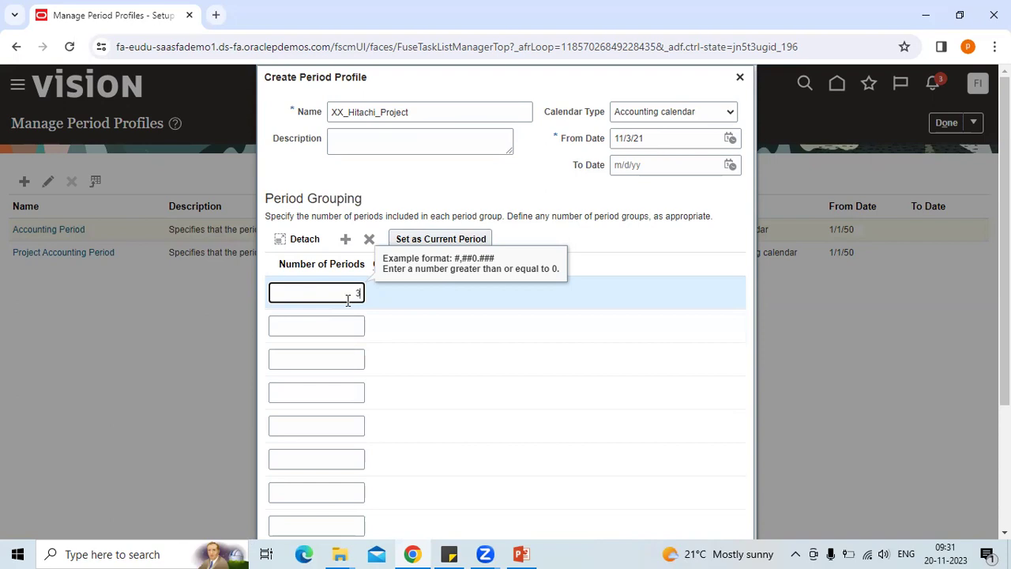
pyautogui.write('2')
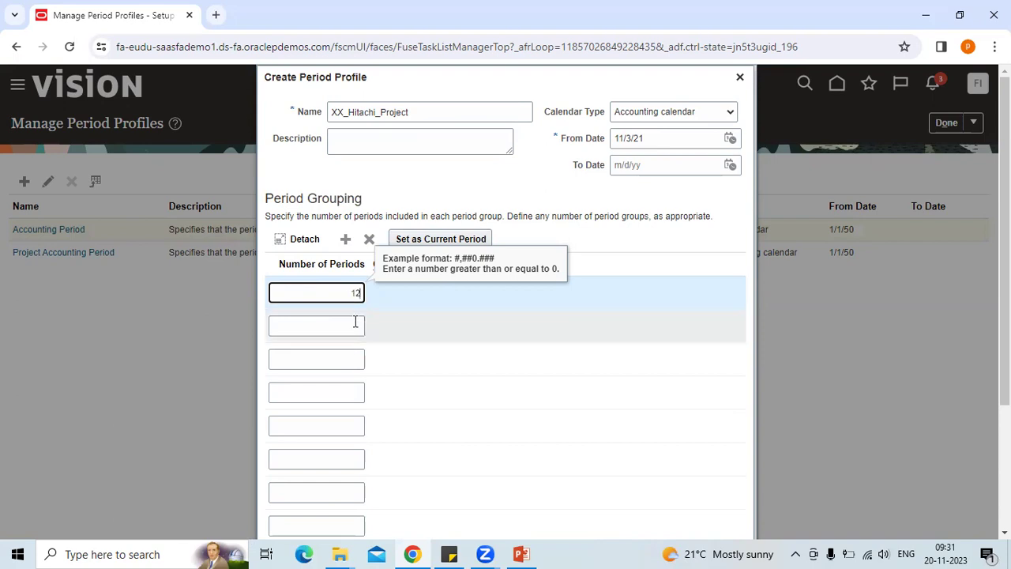
pyautogui.click(355, 325)
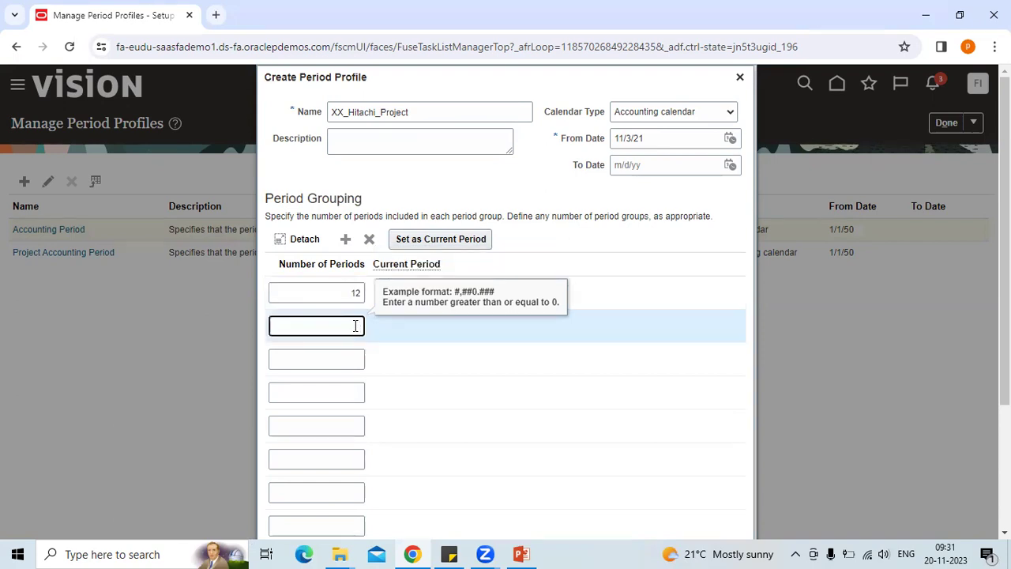
pyautogui.write('3')
pyautogui.click(356, 357)
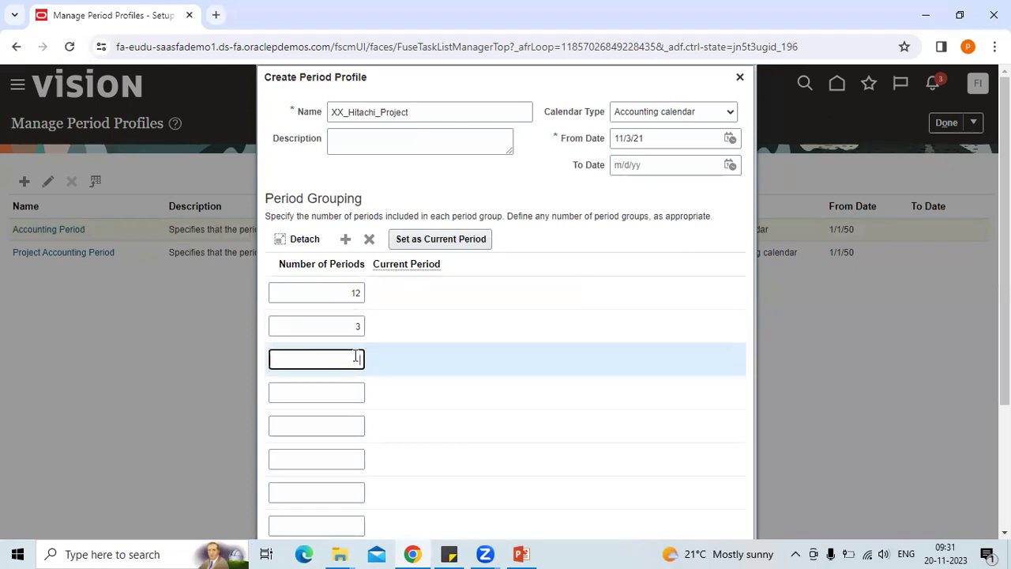
pyautogui.write('3')
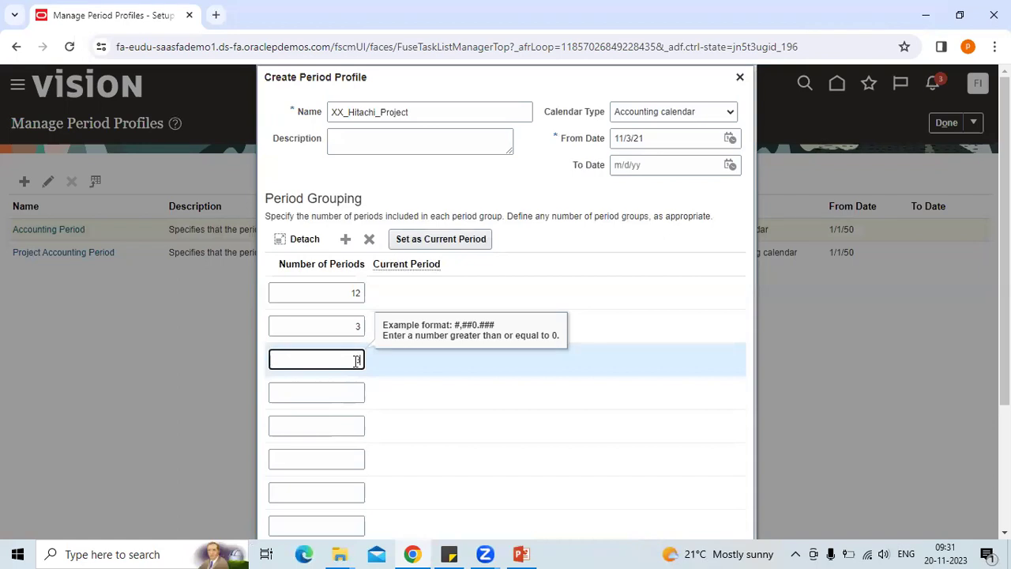
pyautogui.click(352, 388)
pyautogui.write('3')
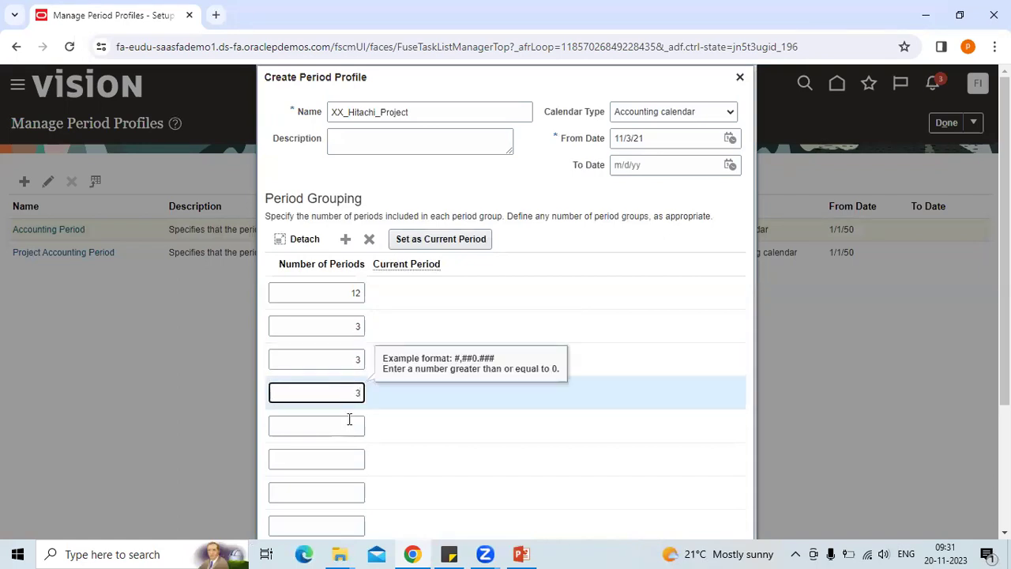
# Enter 1 as the number of periods in each of the fifth, sixth and seventh period groups
pyautogui.click(350, 424)
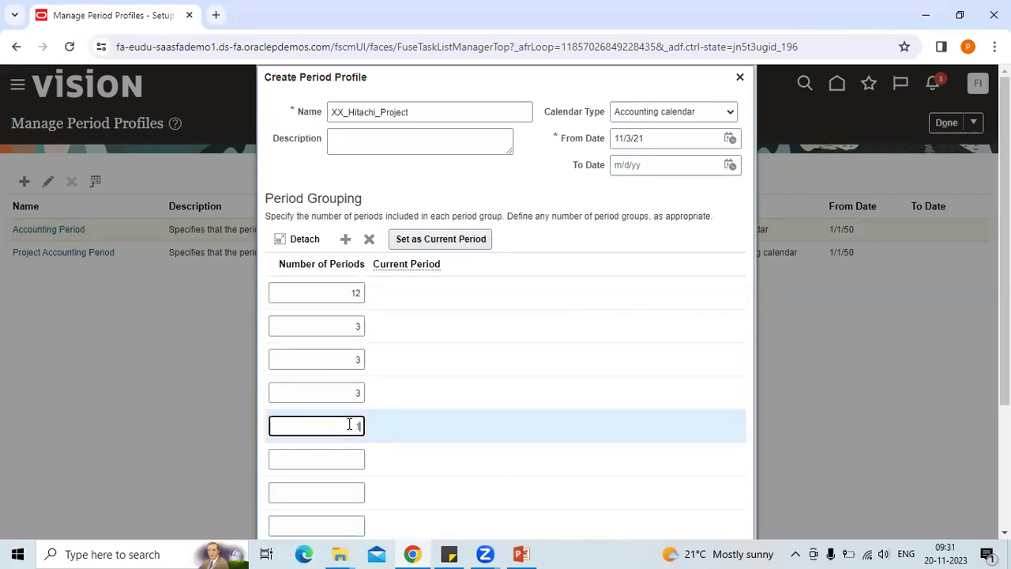
pyautogui.click(350, 465)
pyautogui.write('1')
pyautogui.click(351, 496)
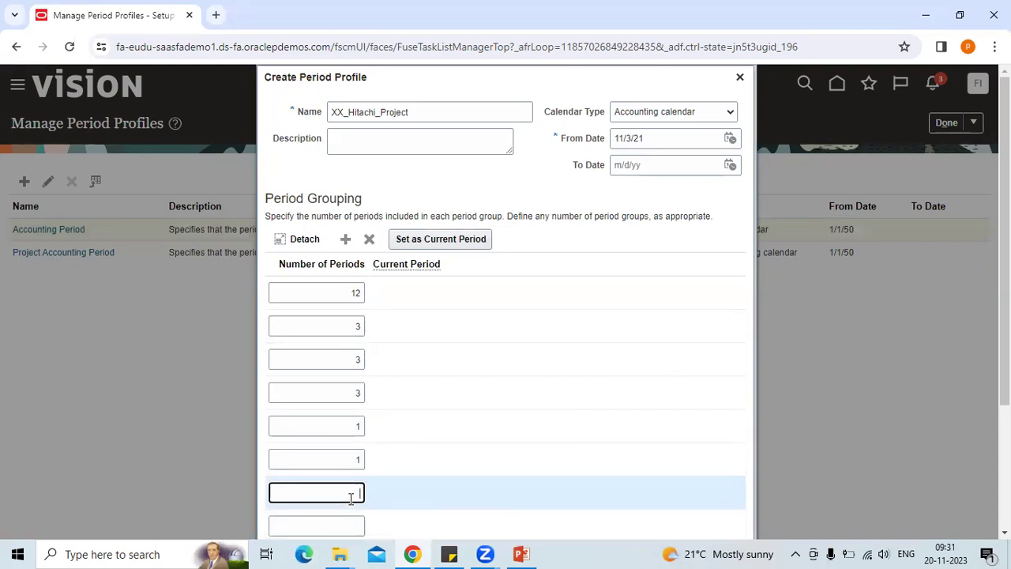
pyautogui.write('1')
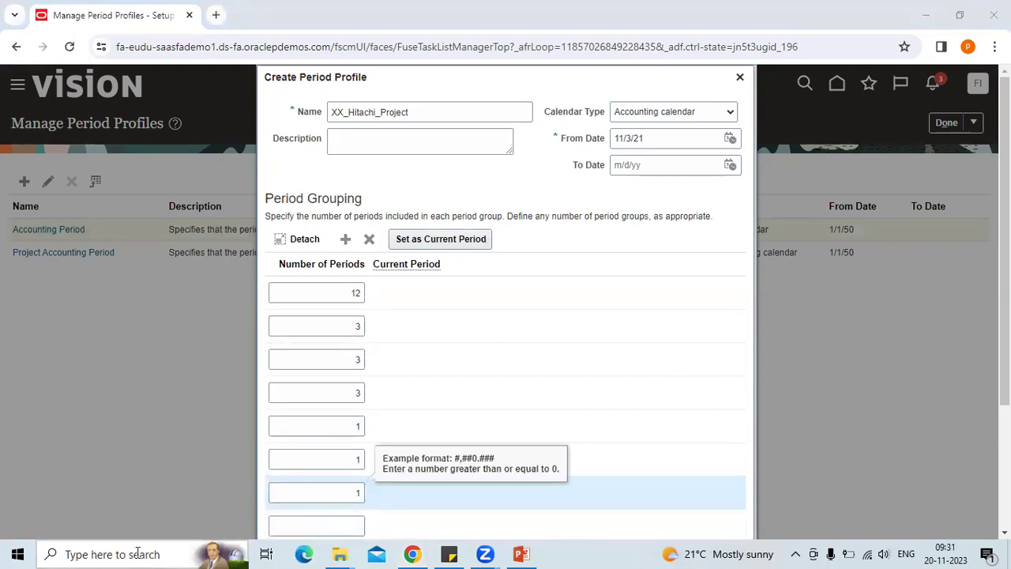
# Open a blank Notepad window and arrange it beside the Create Period Profile dialog so the period groups stay visible
pyautogui.click(138, 553)
pyautogui.write('note')
pyautogui.press('Return')
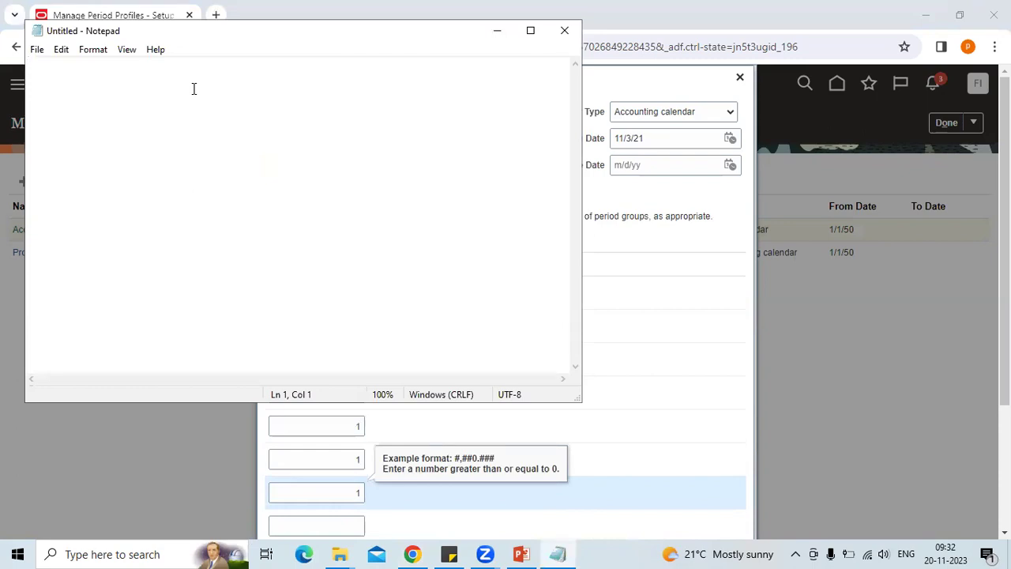
pyautogui.moveTo(642, 84); pyautogui.dragTo(779, 119)
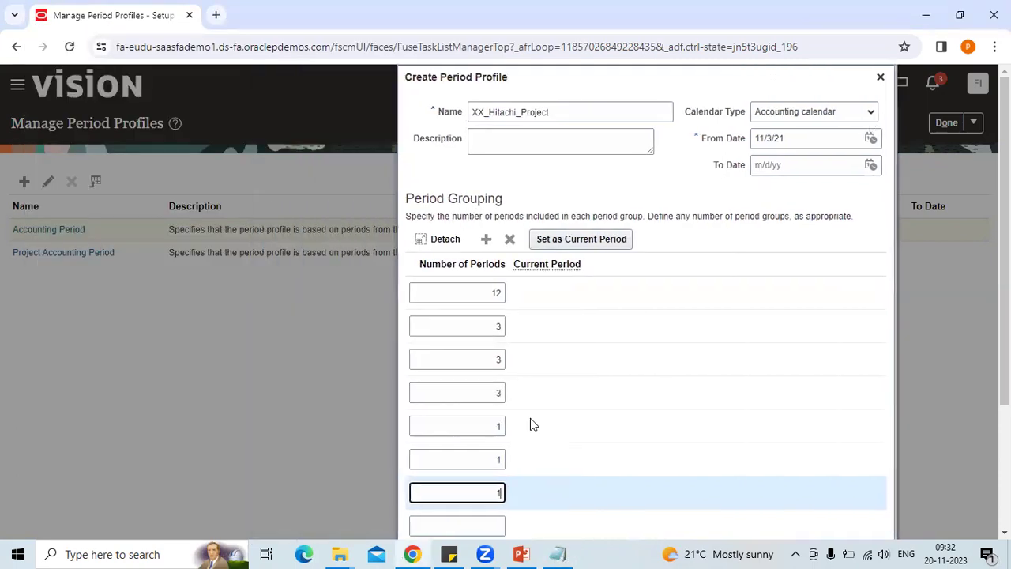
pyautogui.click(557, 554)
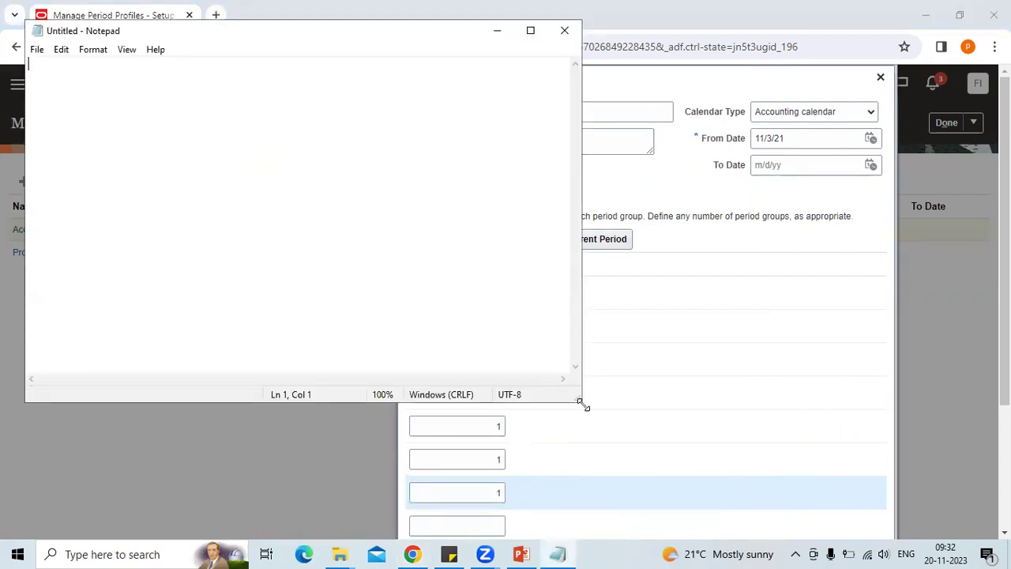
pyautogui.moveTo(582, 405); pyautogui.dragTo(418, 296)
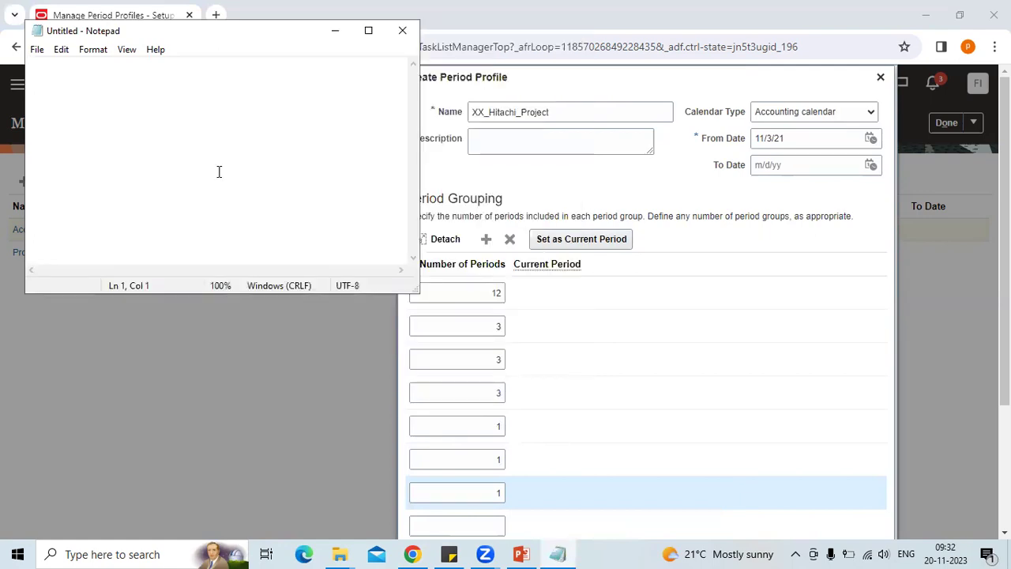
# Write the note lines "Nov 21- Nov22 12" and "Nov 22 -Jan23 3" for the first two period groups
pyautogui.write('Nov 21- ')
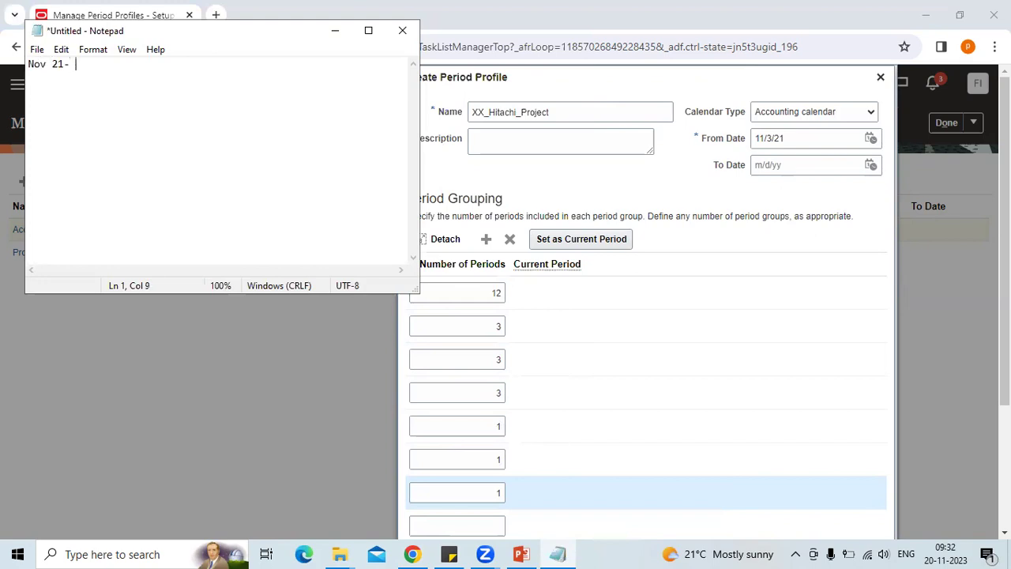
pyautogui.write('Nov22 12')
pyautogui.press('Return')
pyautogui.write('Nov 22 ')
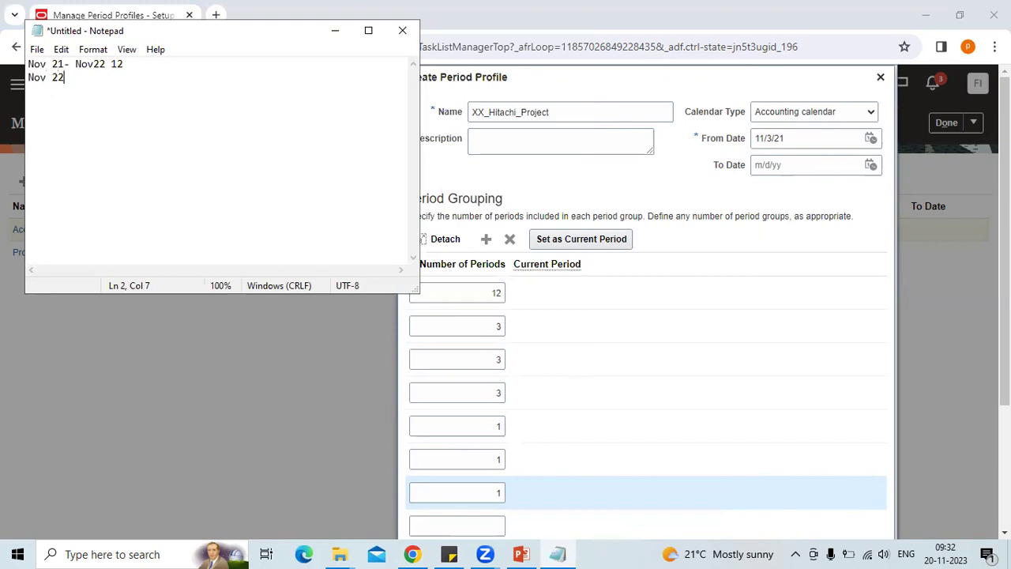
pyautogui.write('-Jan23  3 ')
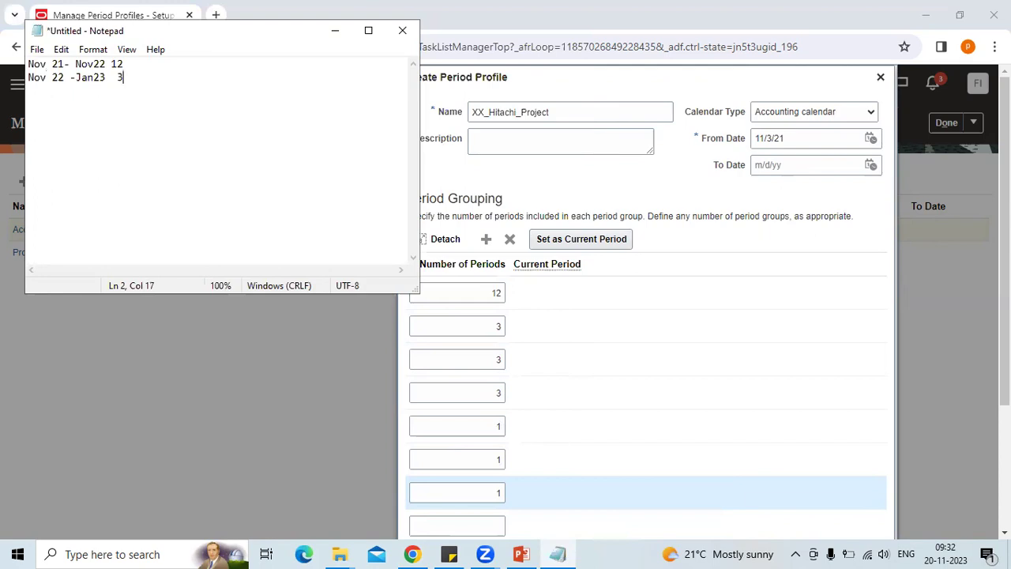
# Add the note lines "Jan- 23 - Mar 23 3" and "Apr- Jun 23 3" for the next two period groups
pyautogui.write('Jan- 23 -')
pyautogui.write('Mar')
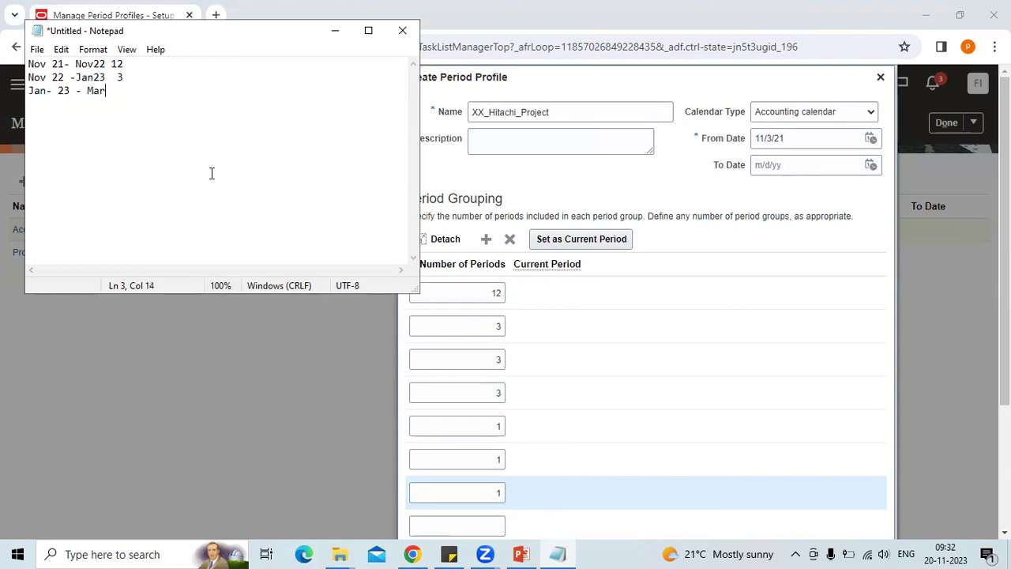
pyautogui.write(' 23 3')
pyautogui.press('Return')
pyautogui.write('Apr--')
pyautogui.press('BackSpace')
pyautogui.write('Jun 23 3')
pyautogui.press('Return')
# List the single months Jul, Aug, Sep and Oct on separate lines of the note
pyautogui.write('Jul')
pyautogui.press('Return')
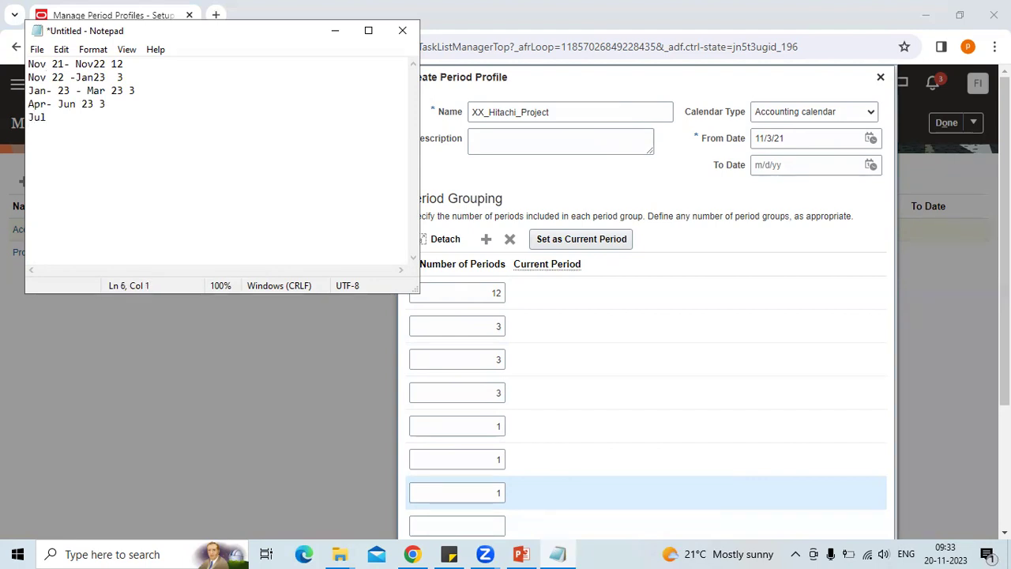
pyautogui.write('Aug')
pyautogui.press('Return')
pyautogui.write('Sep')
pyautogui.press('Return')
pyautogui.write('Otc')
pyautogui.press('BackSpace')
pyautogui.press('BackSpace')
pyautogui.write('ct')
# Append the year 23 to the single-month lines of the note, starting with Jul
pyautogui.press('Up')
pyautogui.press('Up')
pyautogui.write('23')
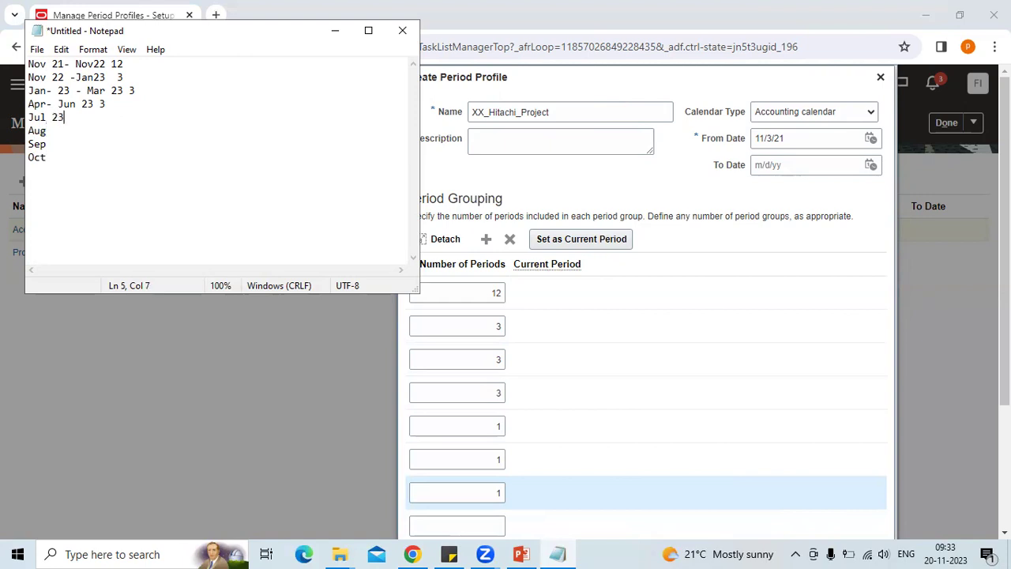
pyautogui.write(' - Mar 23')
pyautogui.press('Down')
pyautogui.write('23')
pyautogui.press('Down')
pyautogui.write('23')
# Add a period count of 1 to each of the four single-month lines in the note
pyautogui.press('Home')
pyautogui.press('Left')
pyautogui.write('1')
pyautogui.press('Down')
pyautogui.write('1')
pyautogui.press('Down')
pyautogui.write('1')
pyautogui.press('Down')
pyautogui.write('1')
# Return to the Create Period Profile dialog in the browser and enter 1 period in the eighth period group
pyautogui.click(488, 524)
pyautogui.write('1')
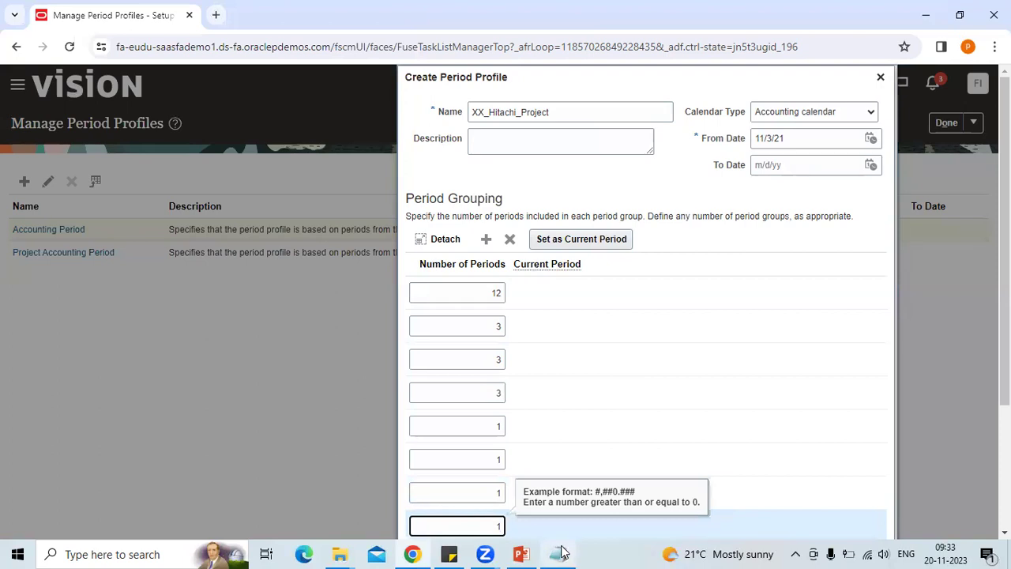
# Check the period breakdown in the Notepad note, then cancel the new period profile in the browser
pyautogui.click(558, 553)
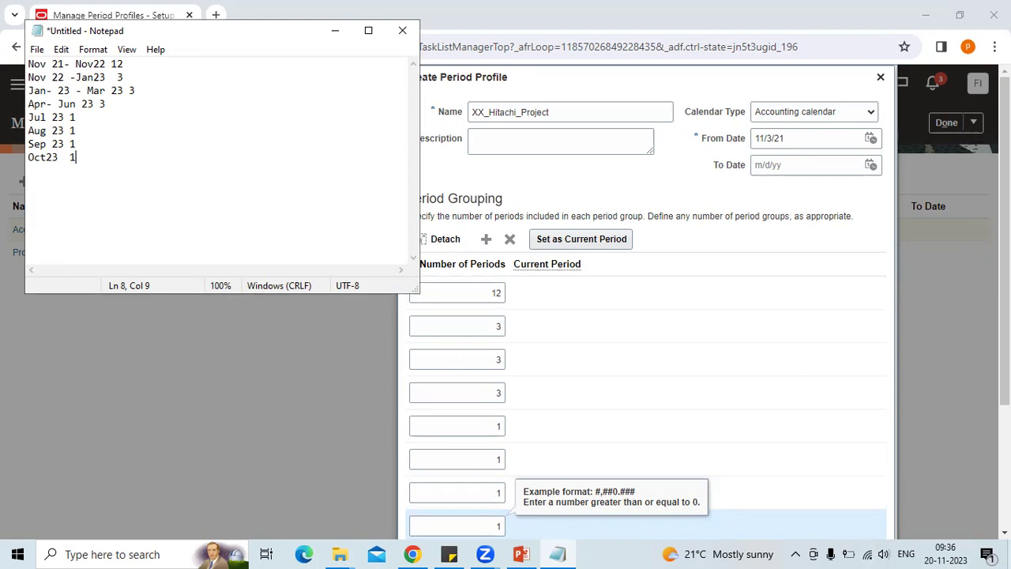
pyautogui.click(1005, 521)
pyautogui.click(865, 522)
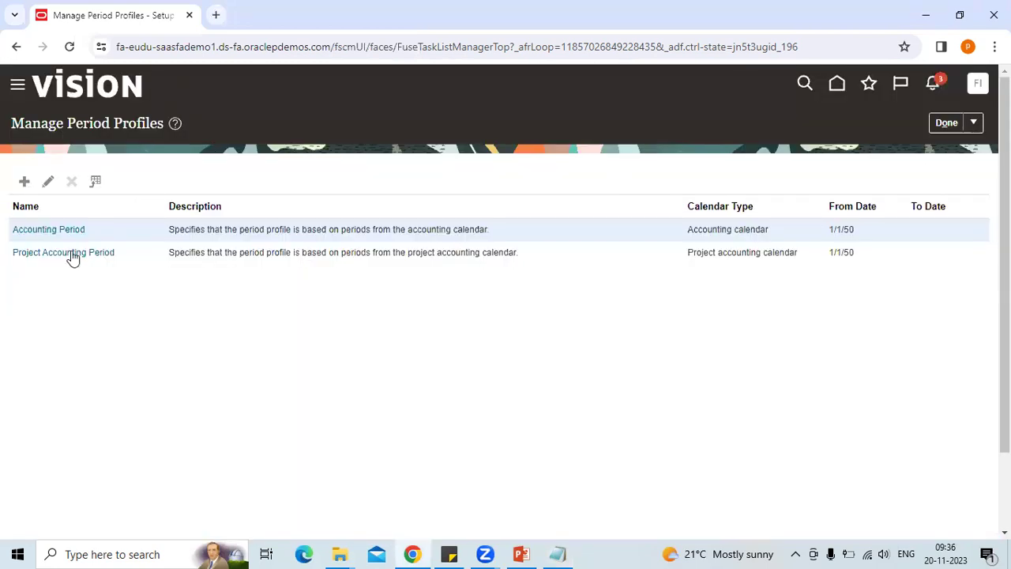
# Review the period grouping of the Project Accounting Period profile, then return to the setup task list
pyautogui.click(71, 253)
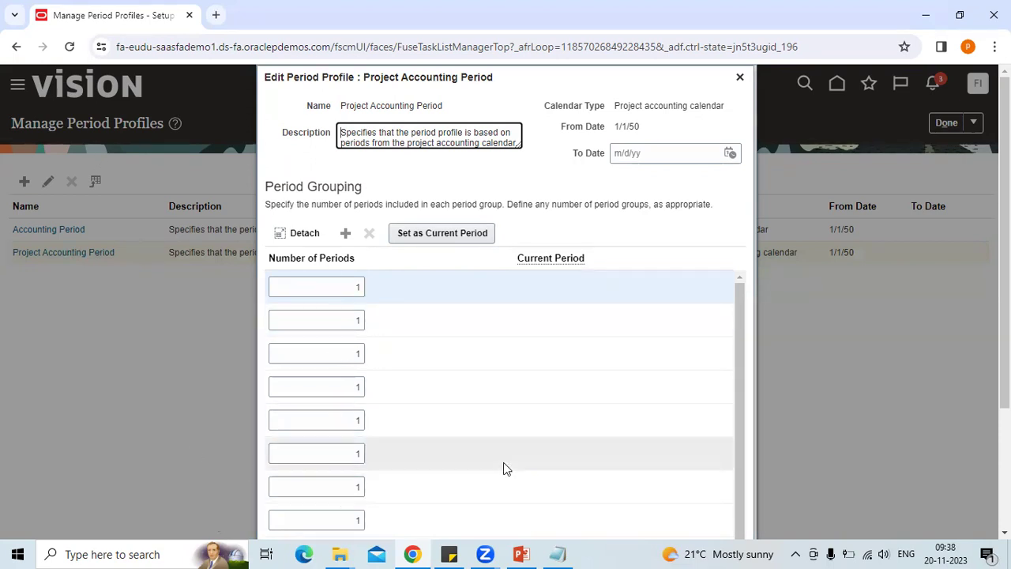
pyautogui.click(734, 79)
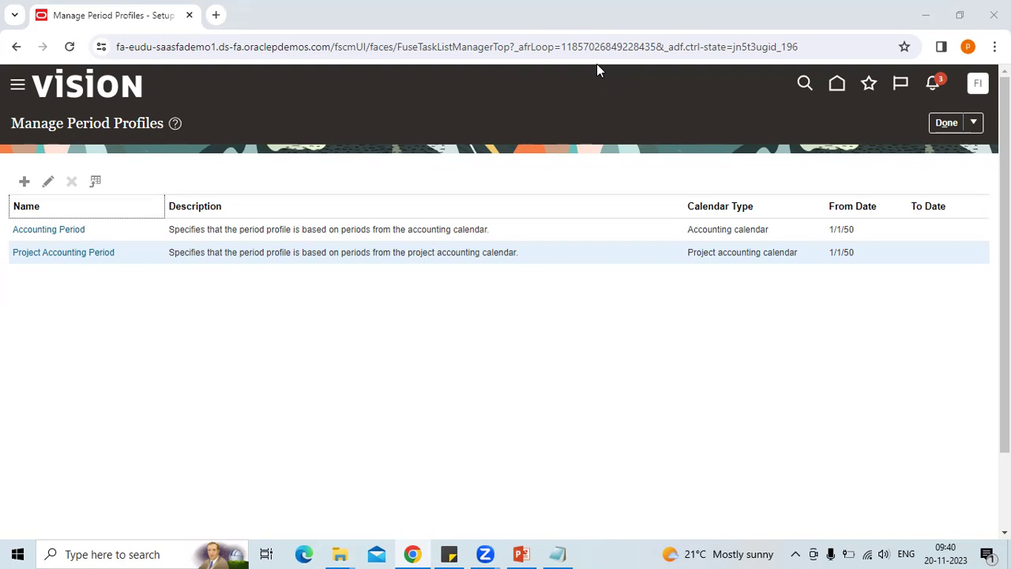
pyautogui.click(940, 123)
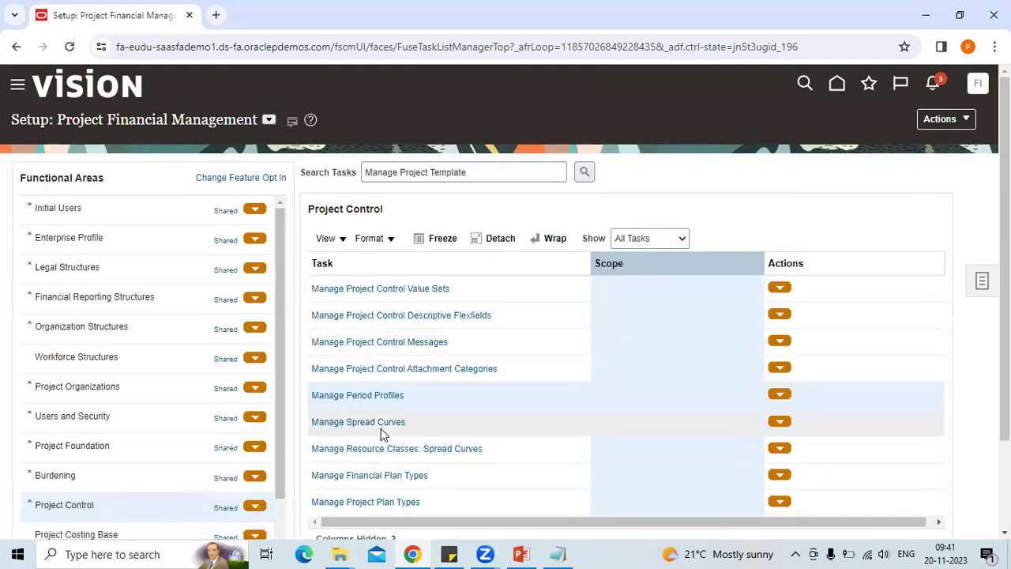
# Review the list of spread curves in the Manage Spread Curves task, then return to the setup tasks
pyautogui.click(382, 422)
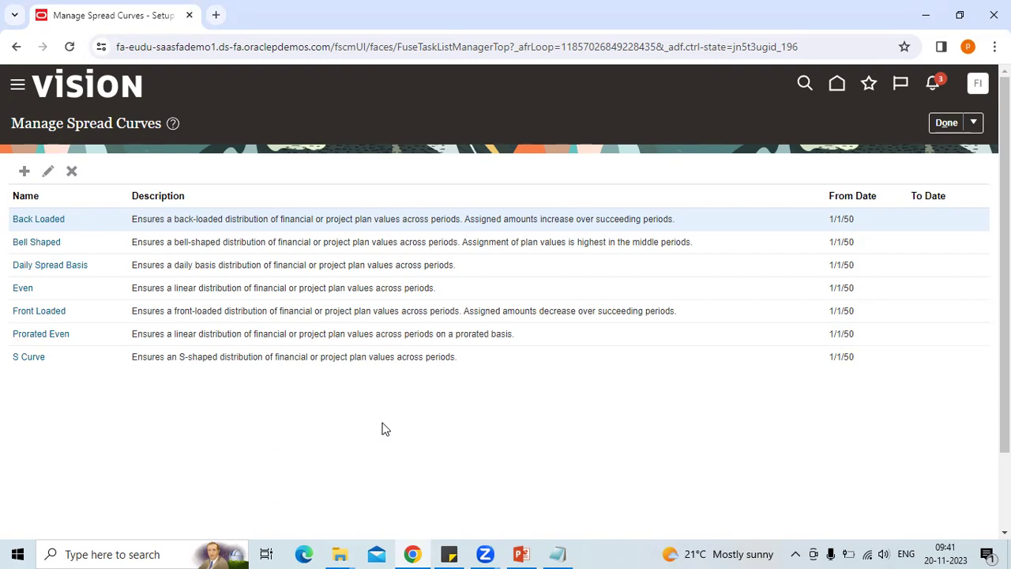
pyautogui.click(955, 126)
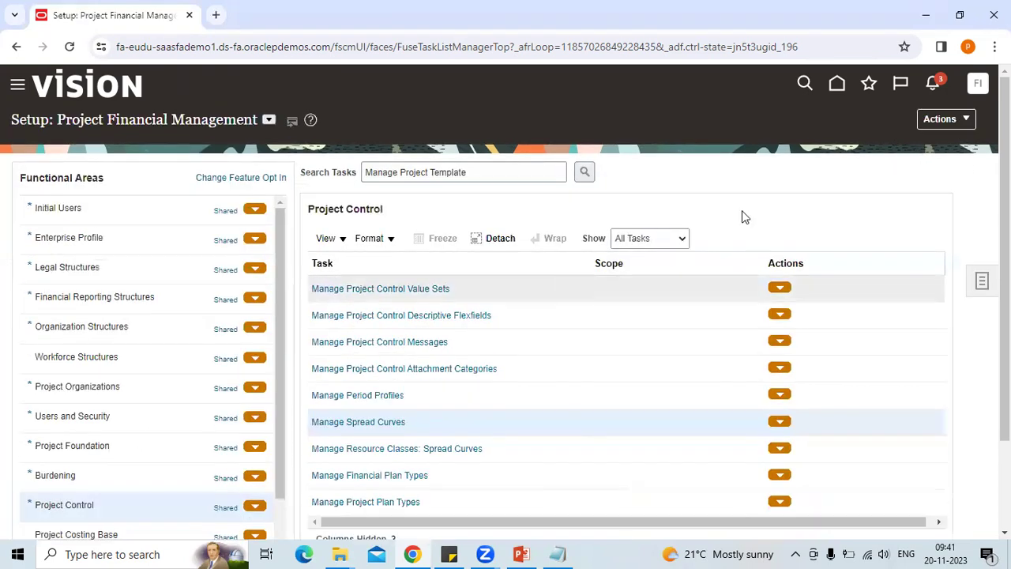
# Search the setup tasks for Manage Expenditure
pyautogui.doubleClick(510, 176)
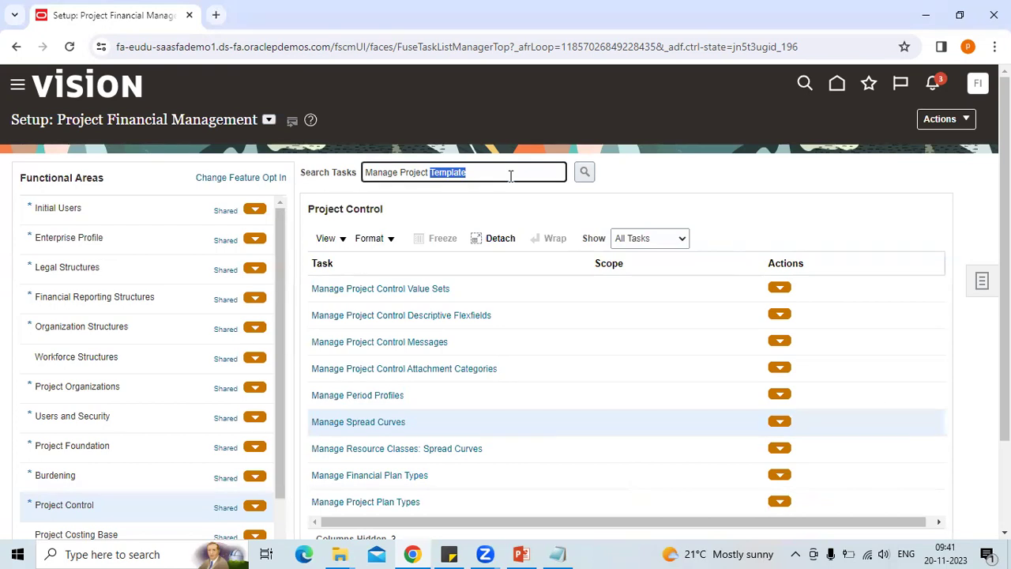
pyautogui.press('BackSpace')
pyautogui.press('BackSpace')
pyautogui.press('BackSpace')
pyautogui.press('BackSpace')
pyautogui.press('BackSpace')
pyautogui.press('BackSpace')
pyautogui.press('BackSpace')
pyautogui.press('BackSpace')
pyautogui.press('BackSpace')
pyautogui.write('Expenditu')
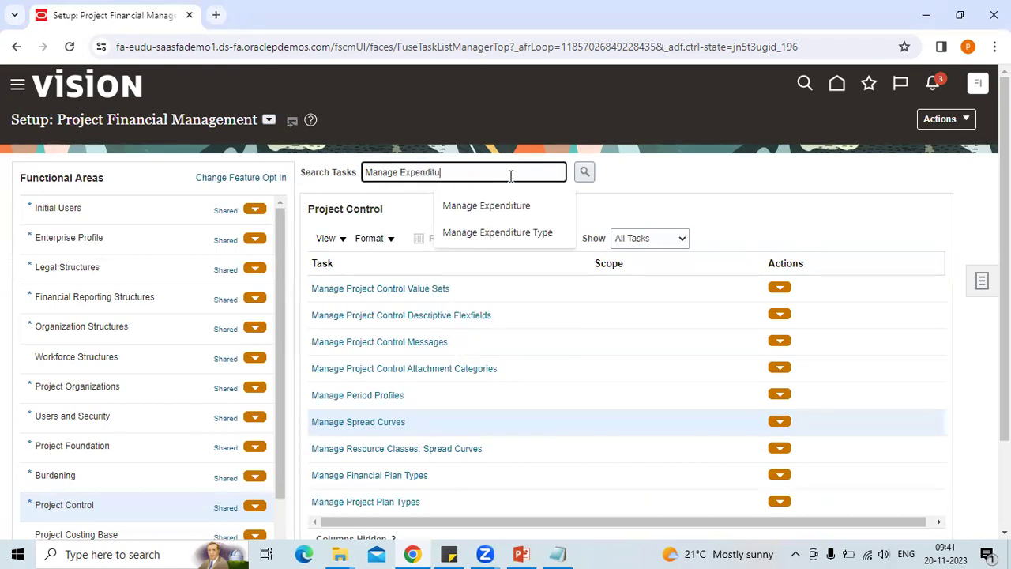
pyautogui.write('re')
pyautogui.click(584, 173)
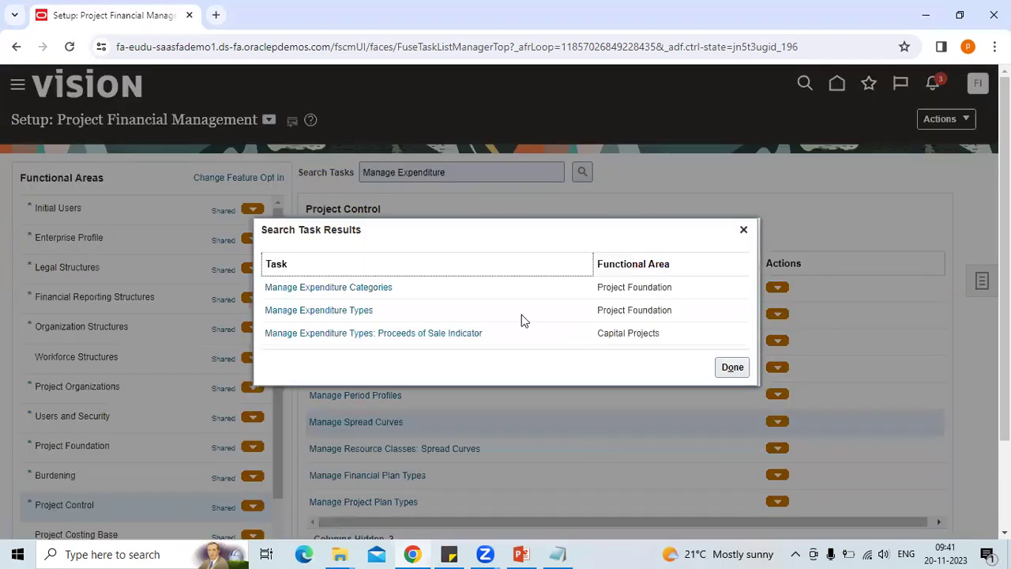
# Open the Manage Expenditure Categories task, look through the categories and leave without saving
pyautogui.click(360, 287)
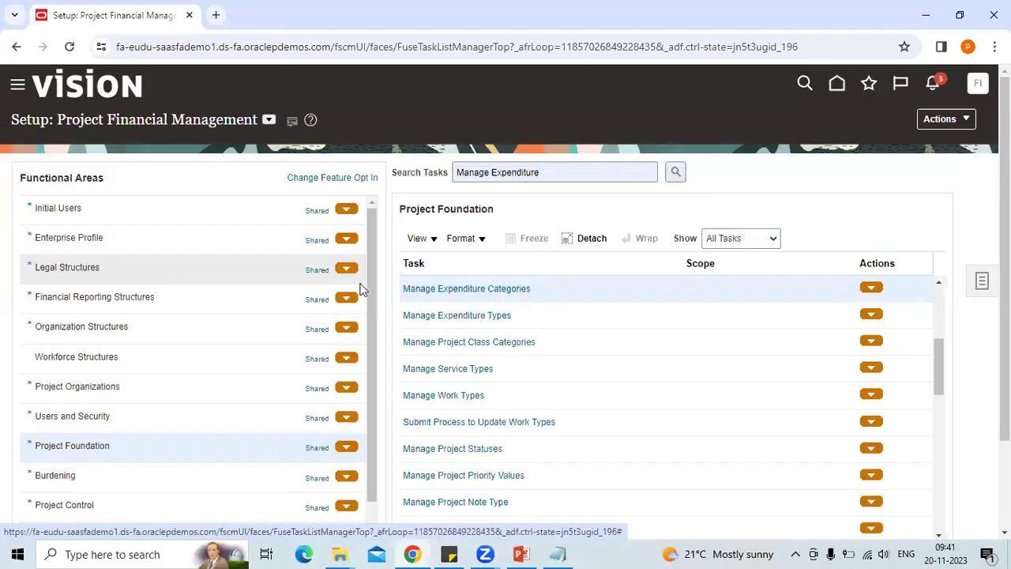
pyautogui.click(482, 291)
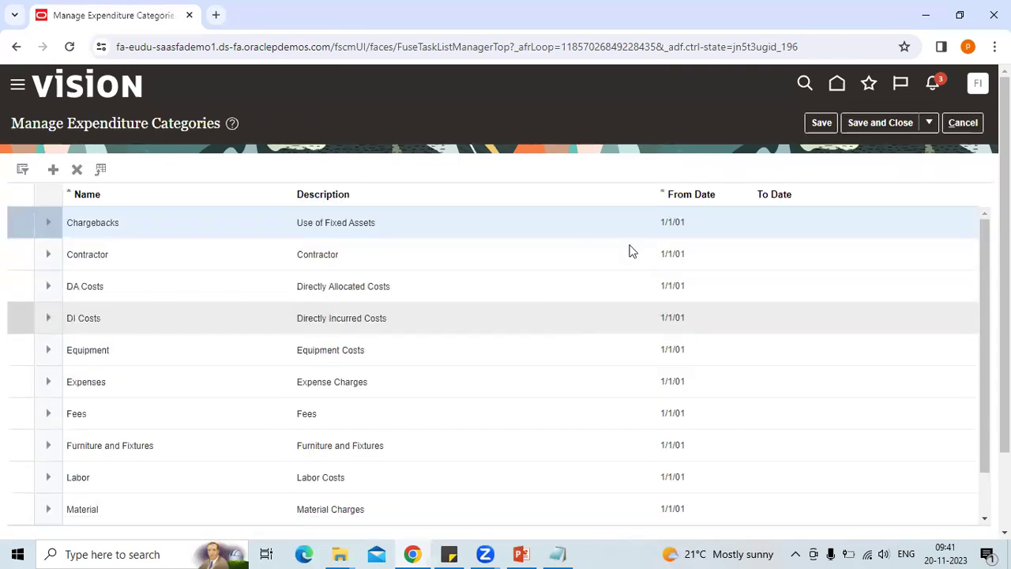
pyautogui.scroll(-2, 979, 128)
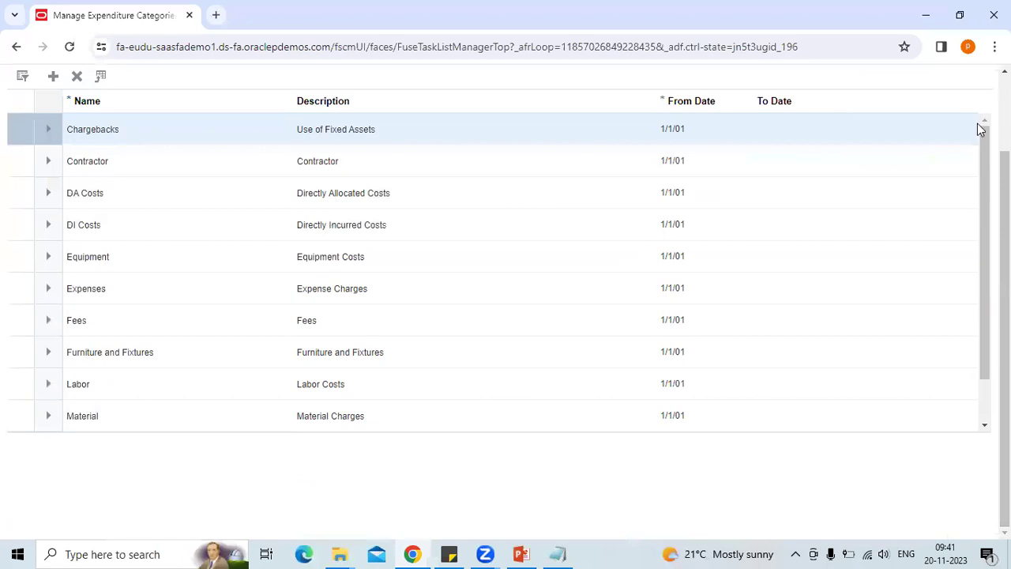
pyautogui.scroll(2, 980, 128)
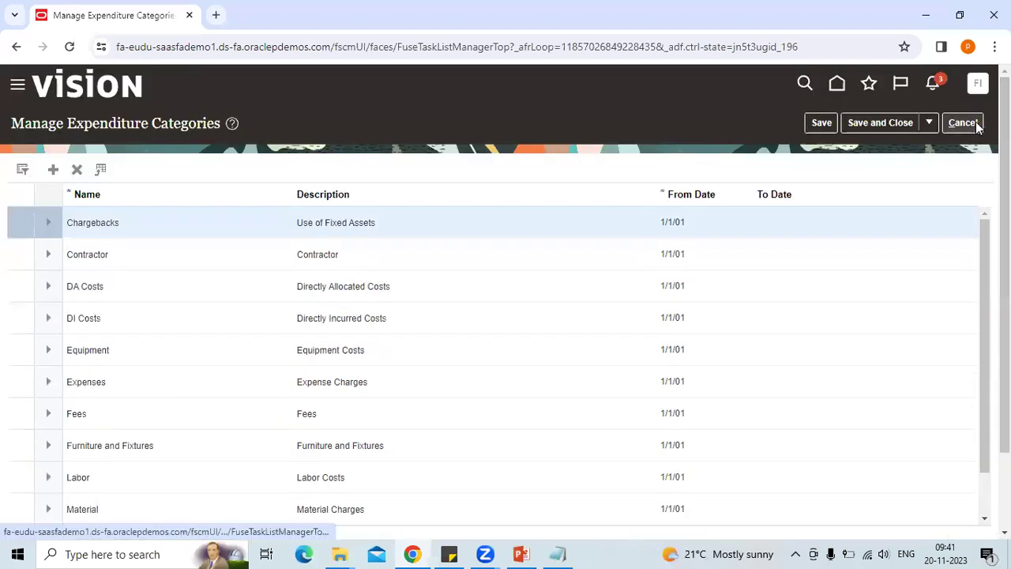
pyautogui.click(977, 124)
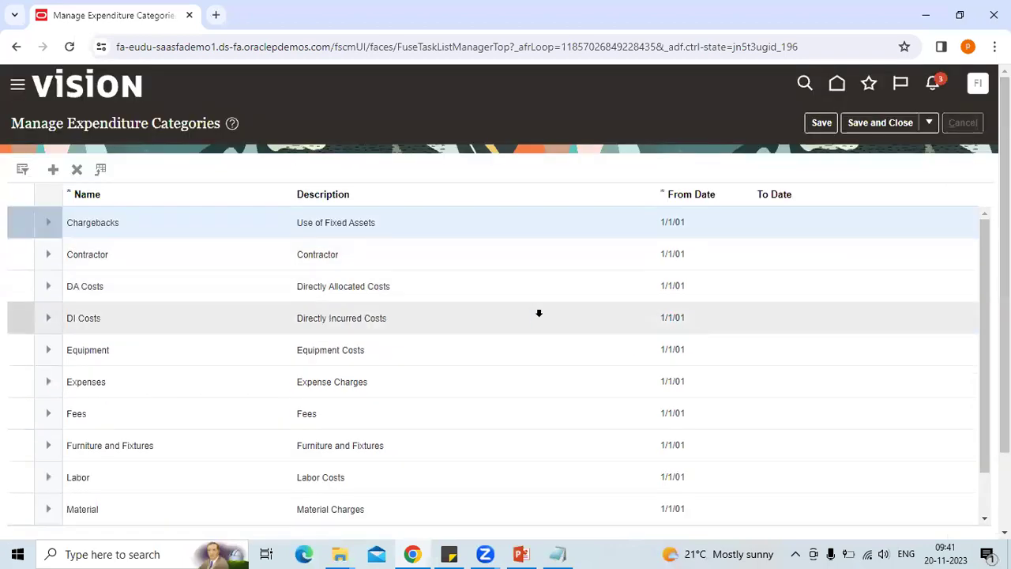
# Open the Manage Expenditure Types task, look through the expenditure types and leave without saving
pyautogui.click(479, 316)
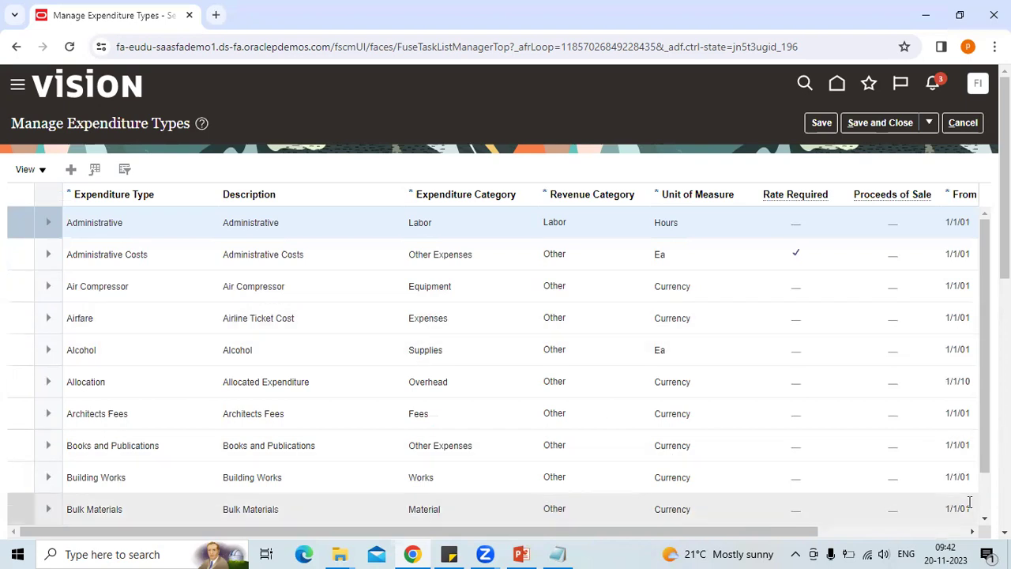
pyautogui.scroll(-5, 671, 528)
pyautogui.scroll(5, 505, 300)
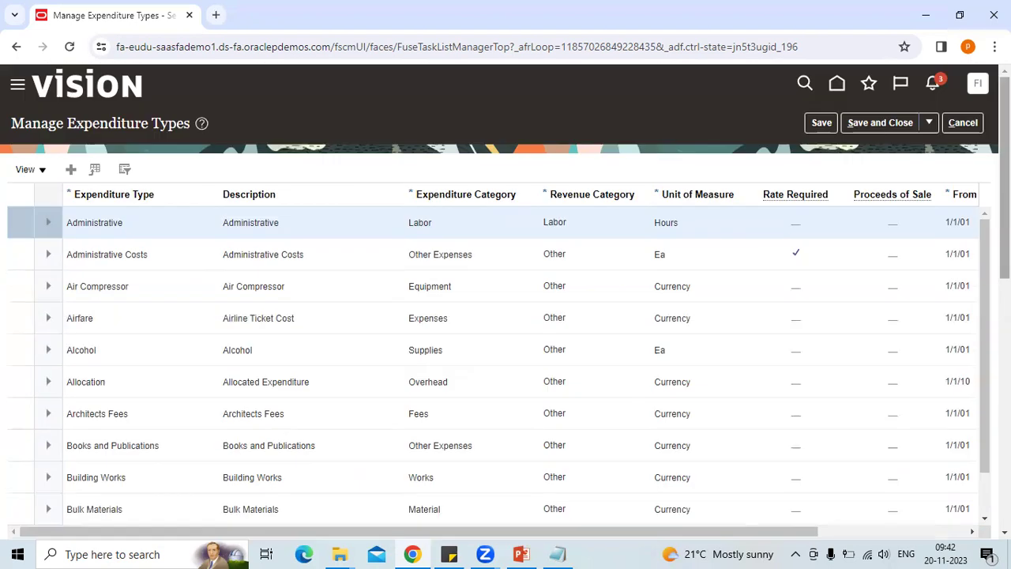
pyautogui.click(963, 123)
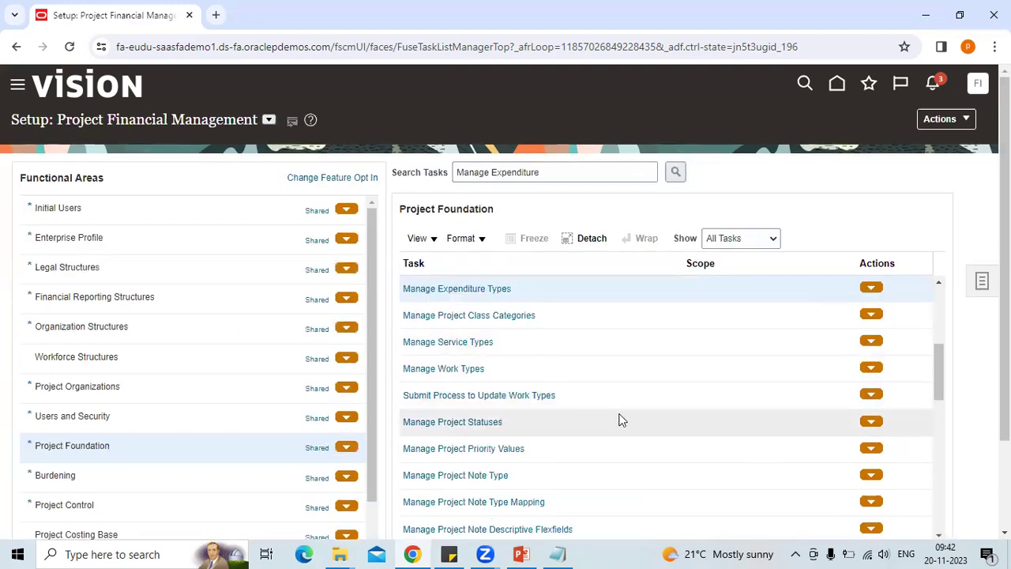
# Search the setup tasks for Manage resource
pyautogui.doubleClick(529, 171)
pyautogui.write('resource')
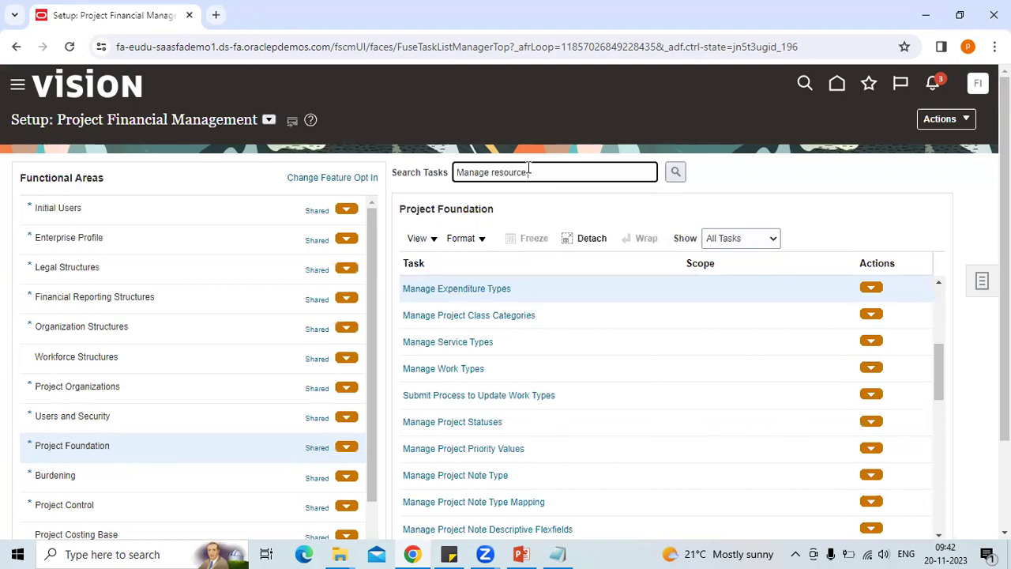
pyautogui.press('Return')
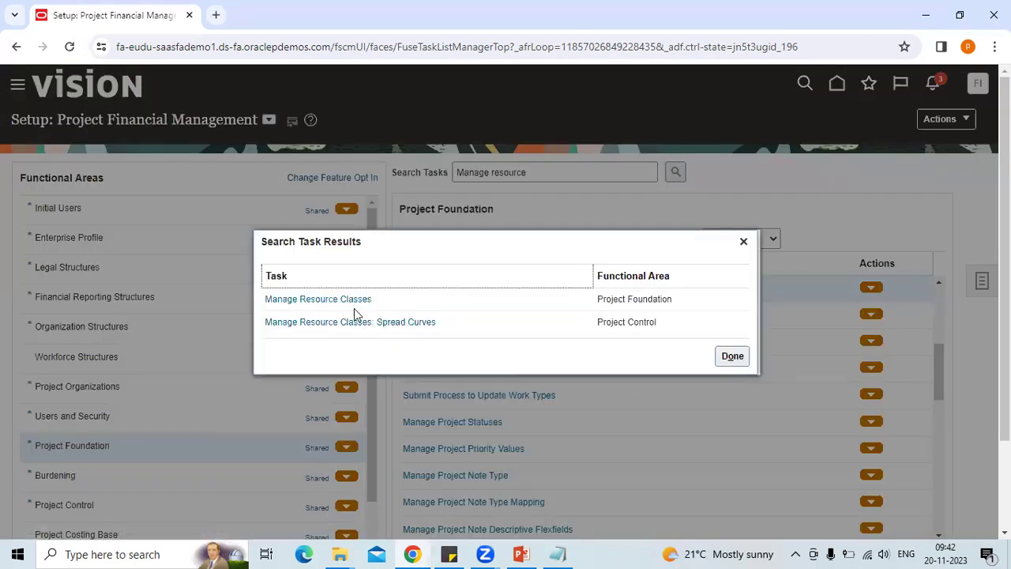
# Open the Manage Resource Classes task, inspect the spread curve options for Labor and leave without saving
pyautogui.click(345, 299)
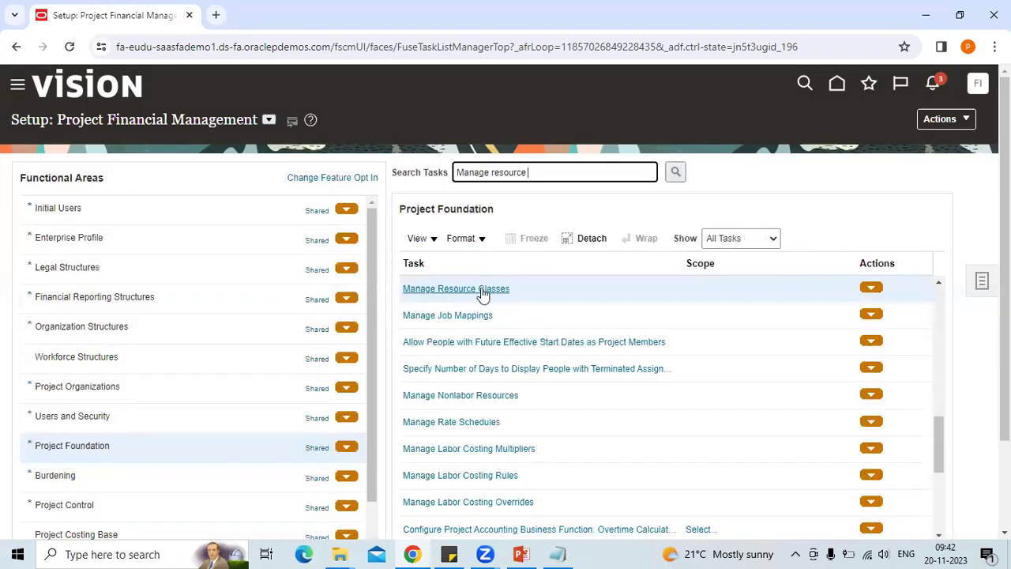
pyautogui.click(482, 290)
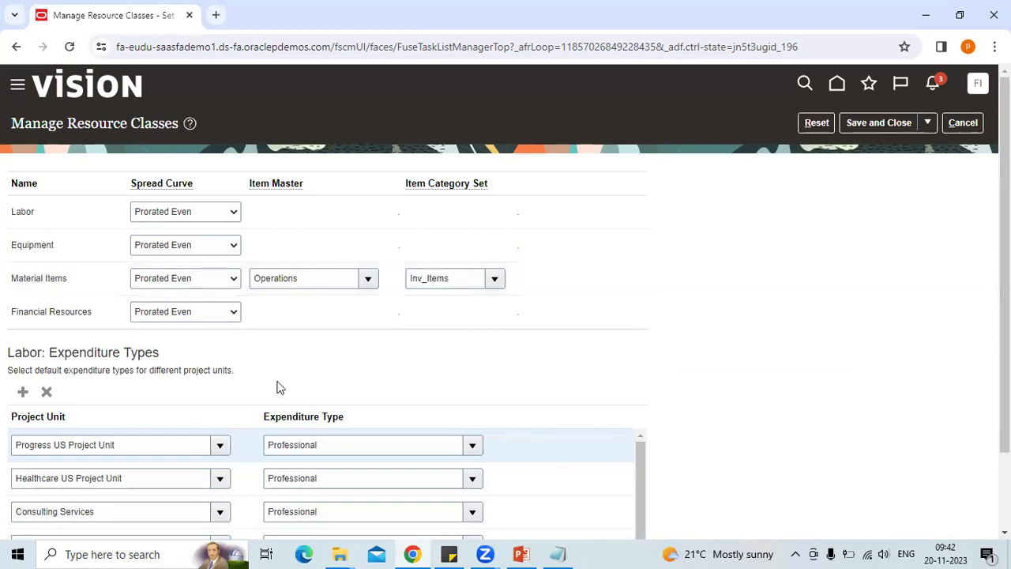
pyautogui.click(211, 219)
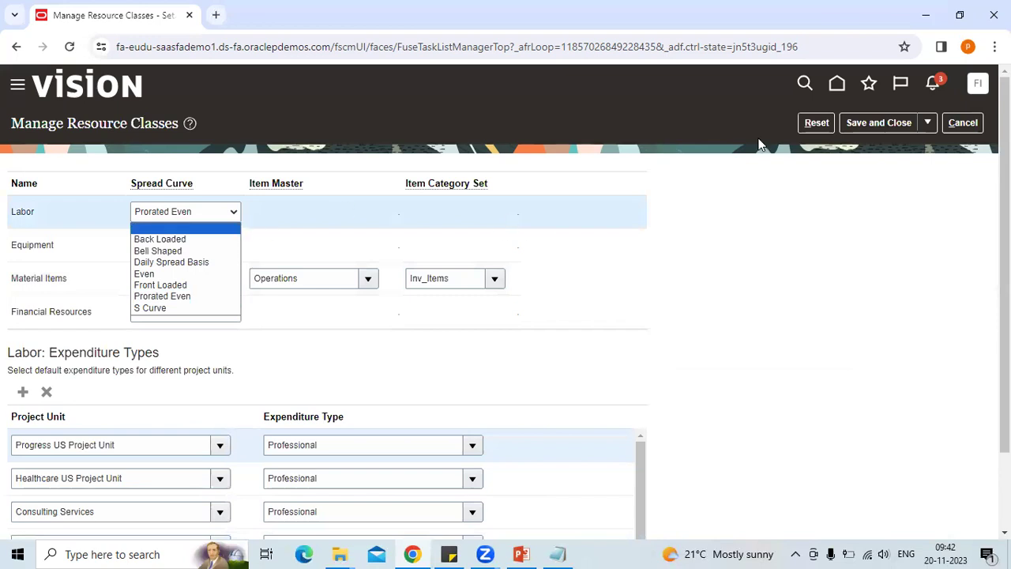
pyautogui.click(906, 200)
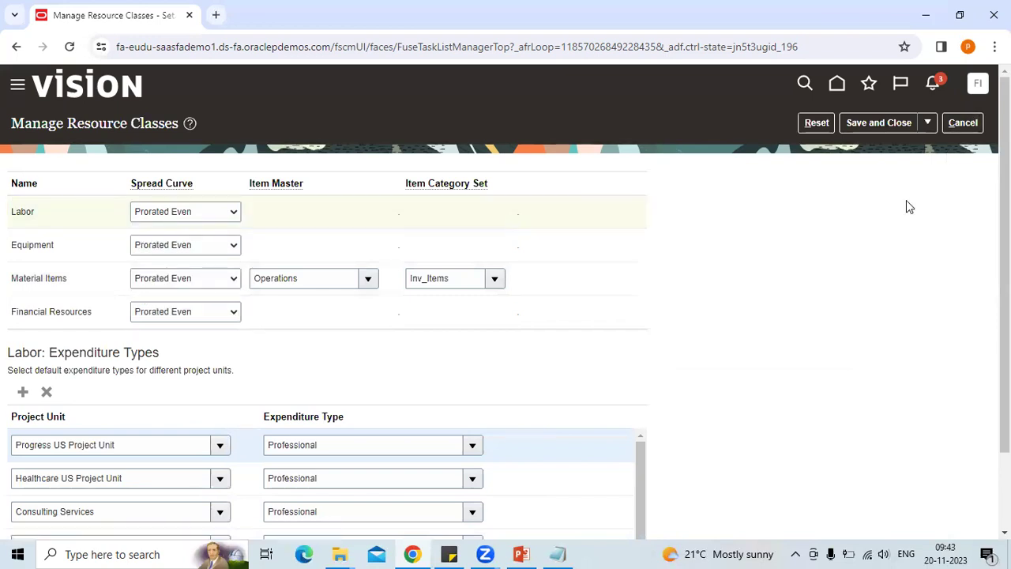
pyautogui.click(972, 124)
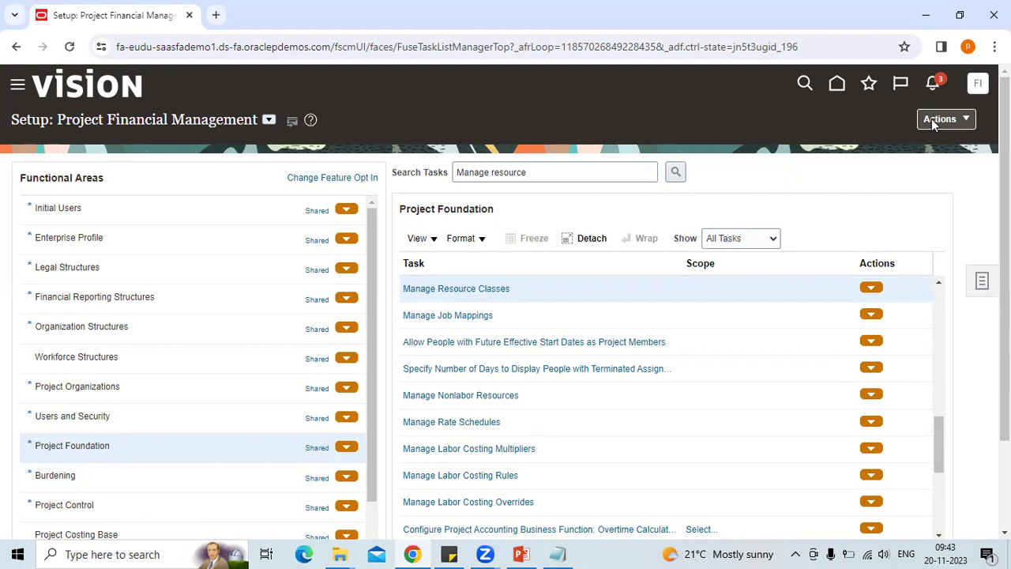
# Open the Manage Financial Plan Types task of the Project Control area, then return to the task list
pyautogui.moveTo(529, 172); pyautogui.dragTo(266, 418)
pyautogui.click(184, 499)
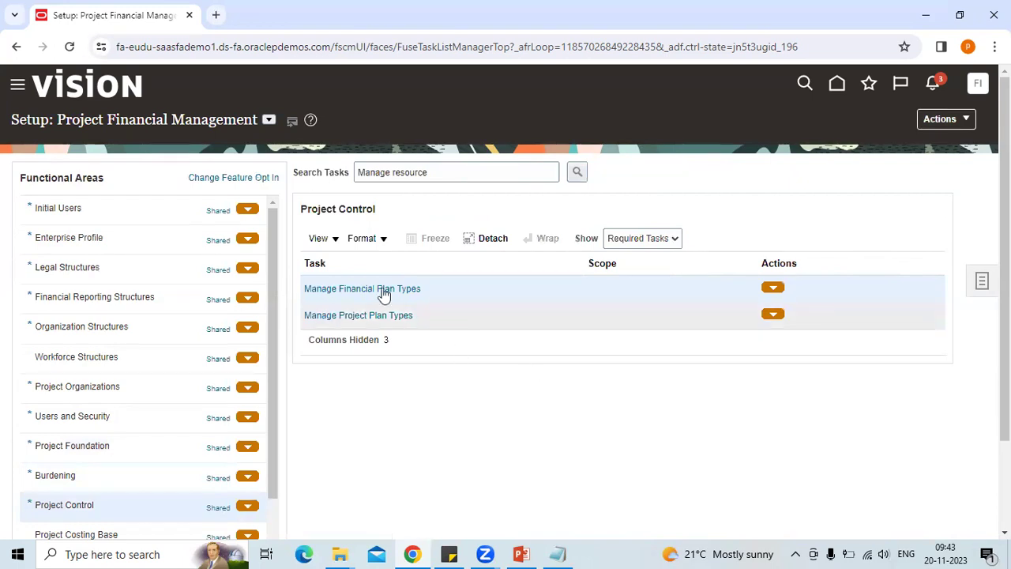
pyautogui.click(384, 289)
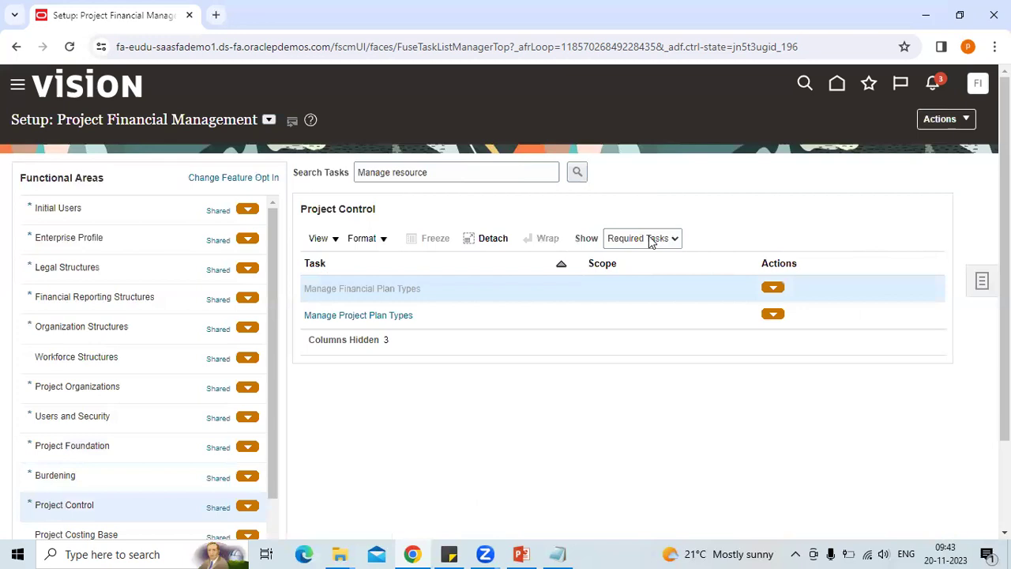
pyautogui.click(959, 115)
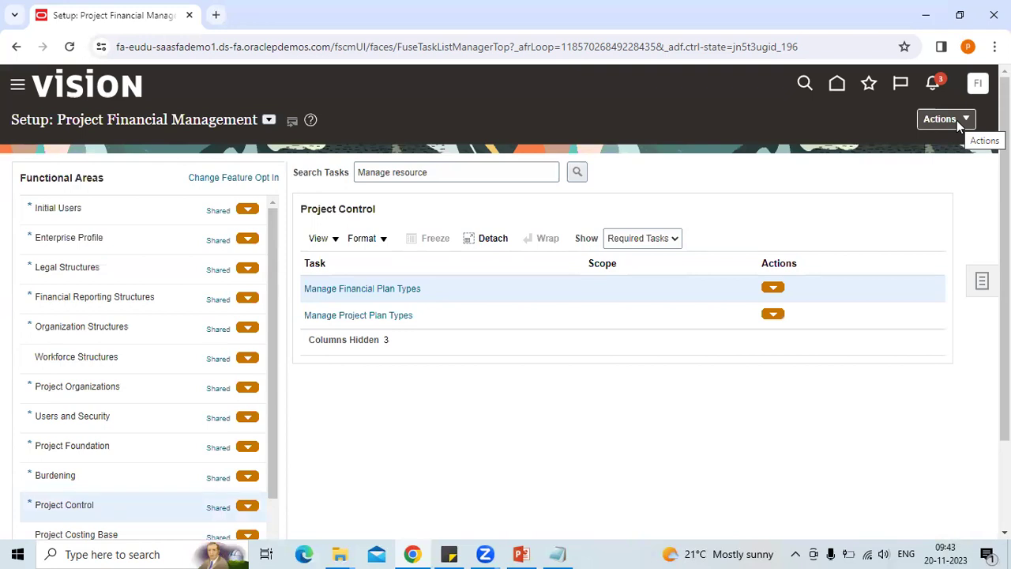
# Show all tasks for the Project Control area and open Manage Spread Curves
pyautogui.click(672, 240)
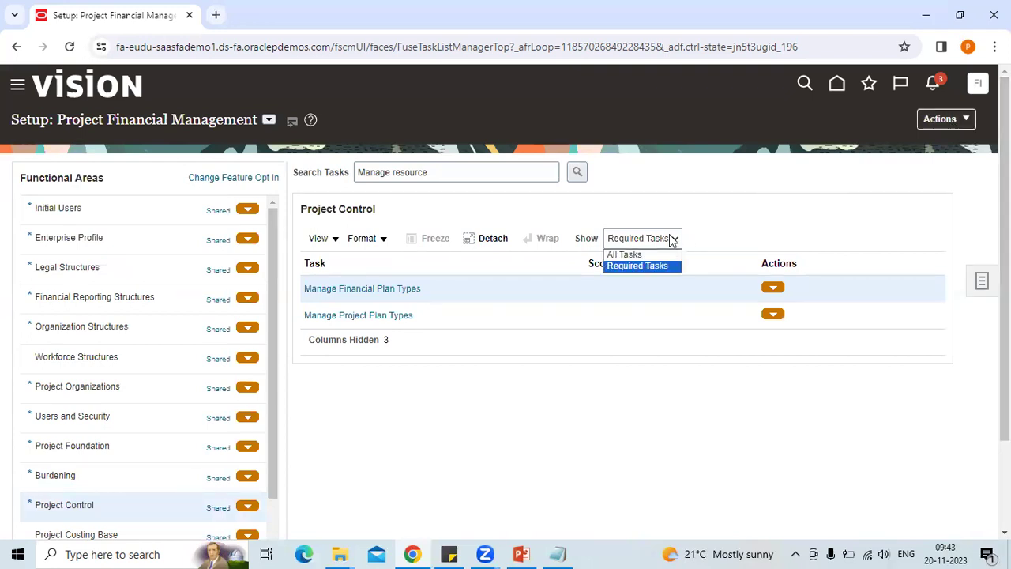
pyautogui.click(624, 255)
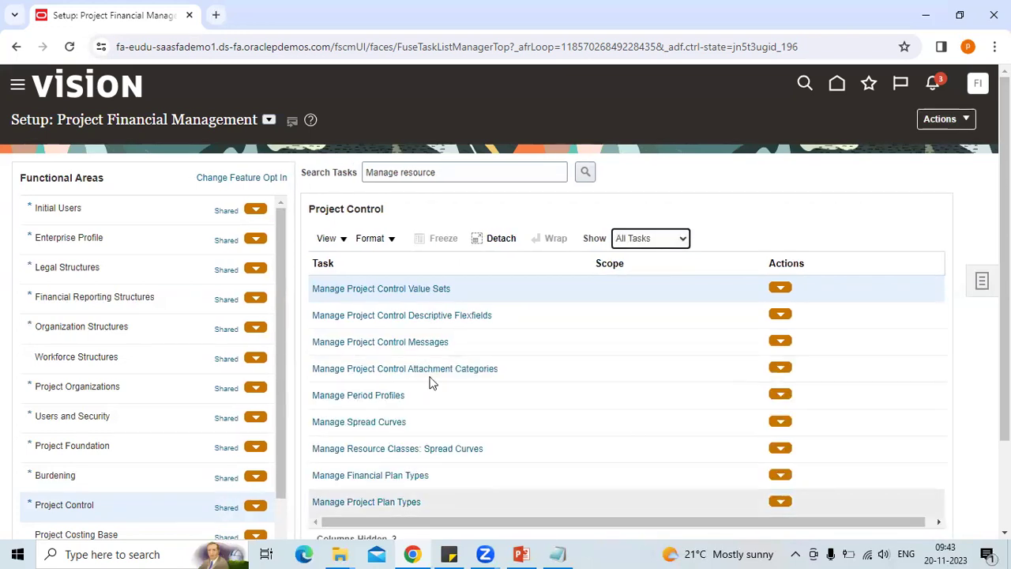
pyautogui.click(384, 423)
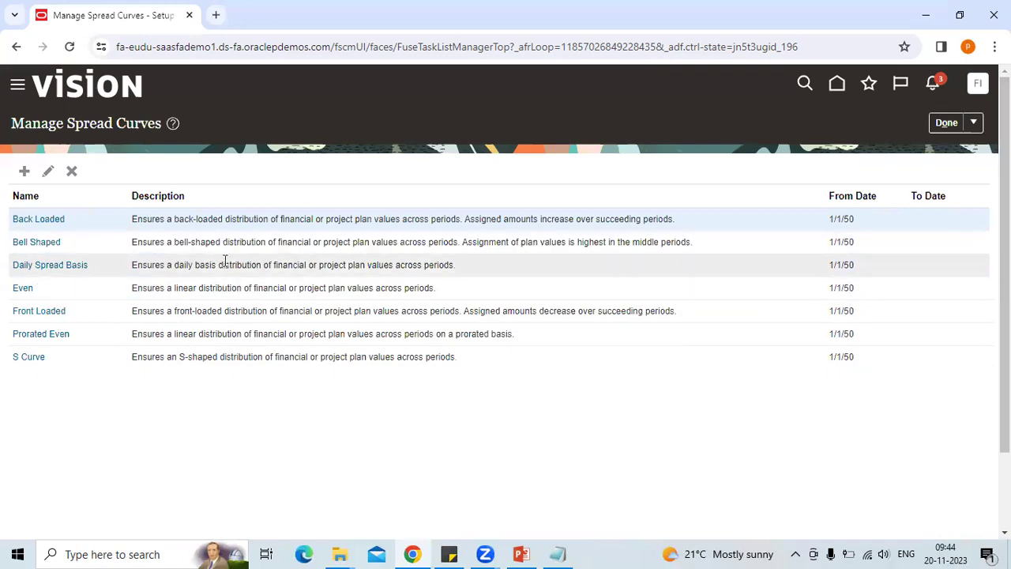
# Open the Even spread curve, examine its distribution factors point by point and close it without saving
pyautogui.click(24, 289)
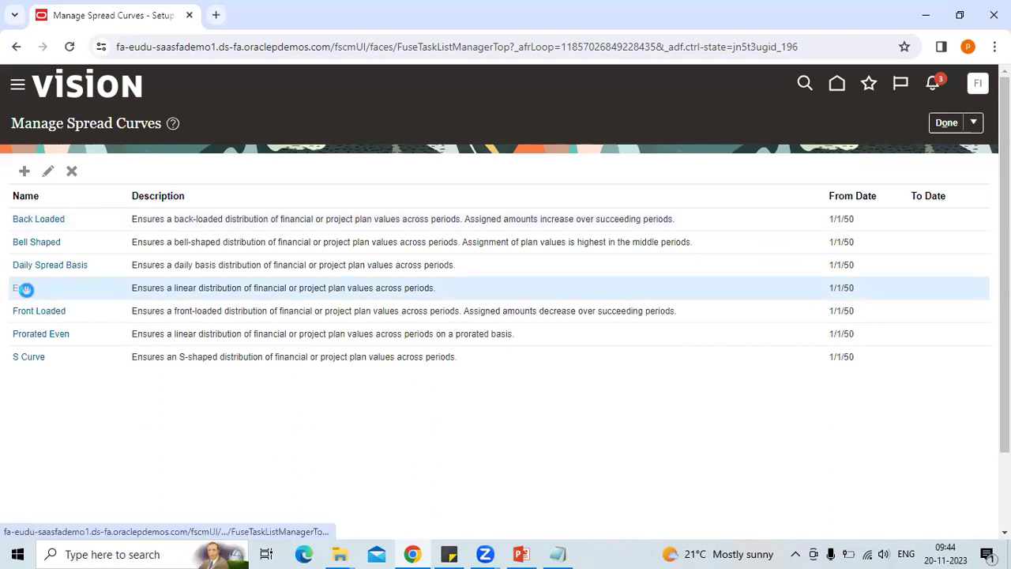
pyautogui.click(23, 289)
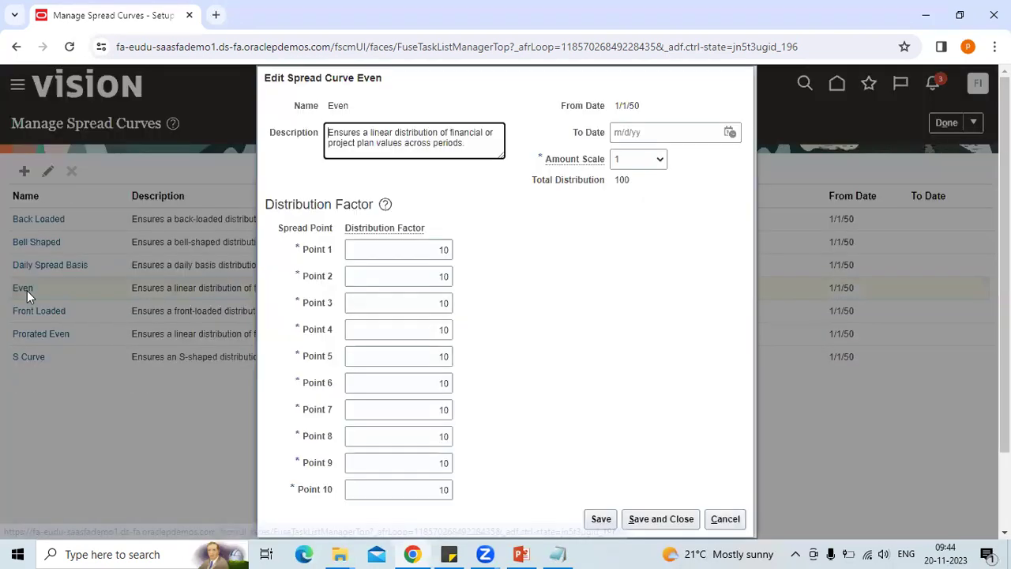
pyautogui.click(428, 250)
pyautogui.click(439, 273)
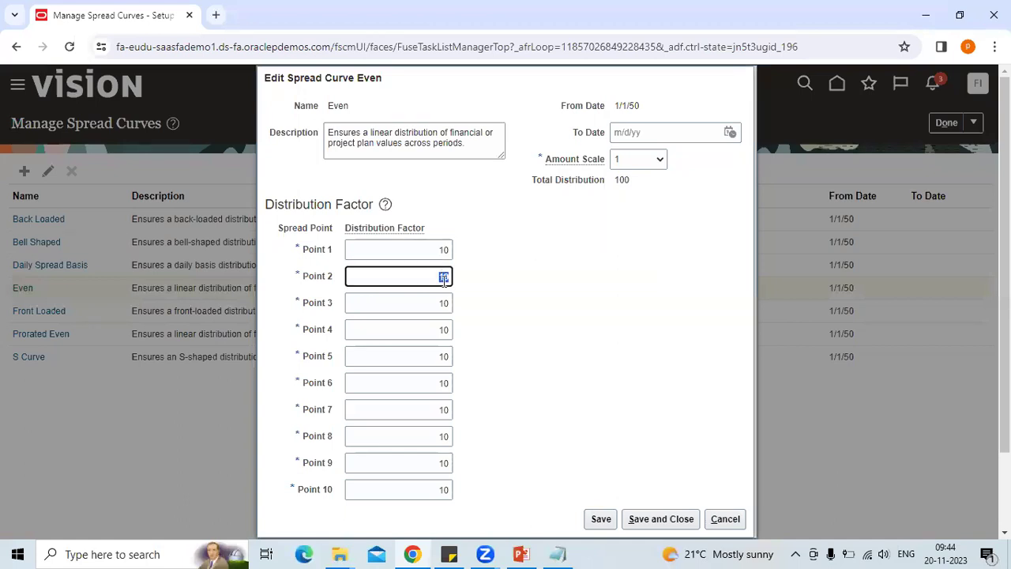
pyautogui.click(441, 305)
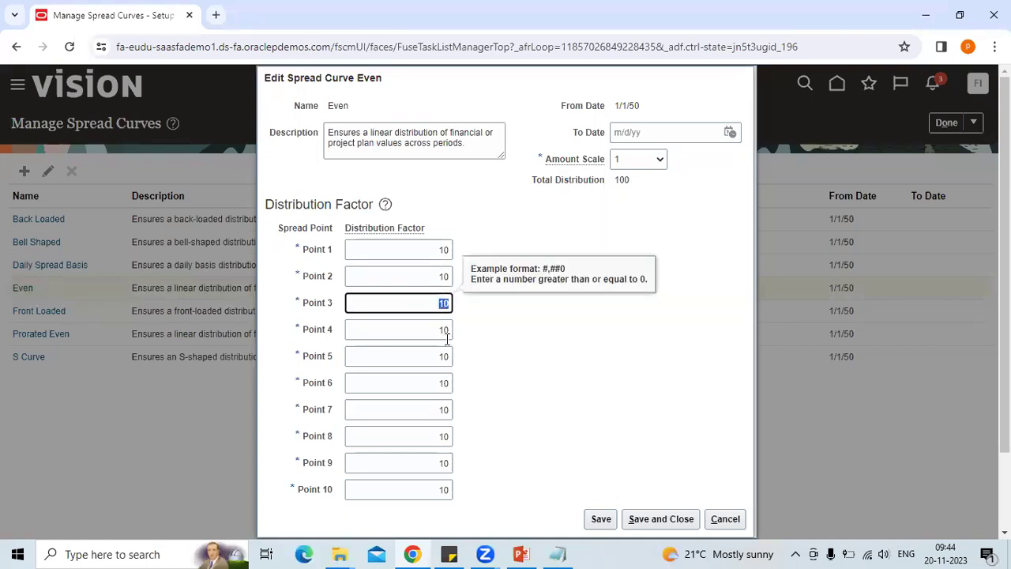
pyautogui.click(444, 330)
pyautogui.click(446, 357)
pyautogui.click(445, 384)
pyautogui.click(445, 409)
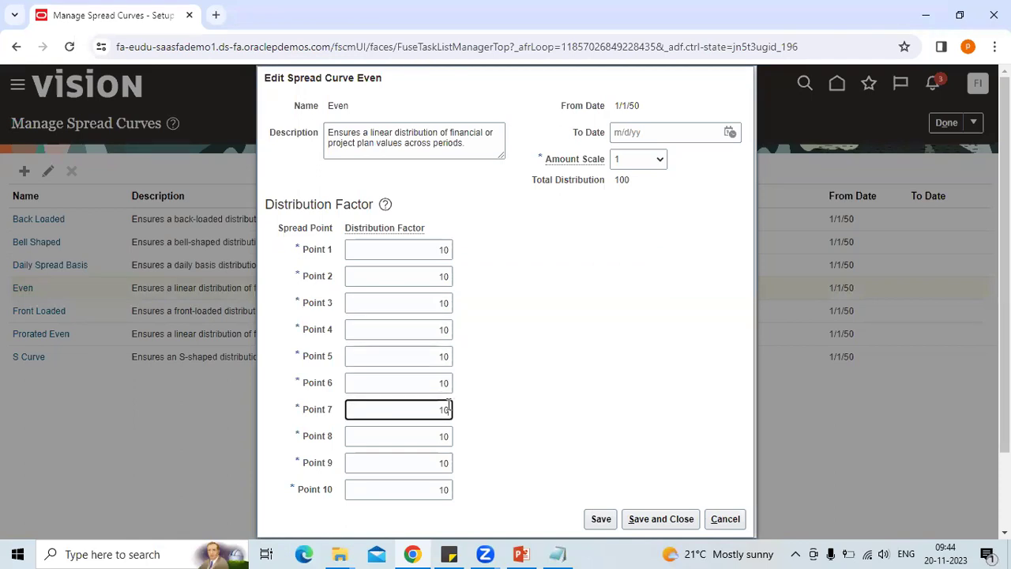
pyautogui.click(741, 518)
pyautogui.click(726, 519)
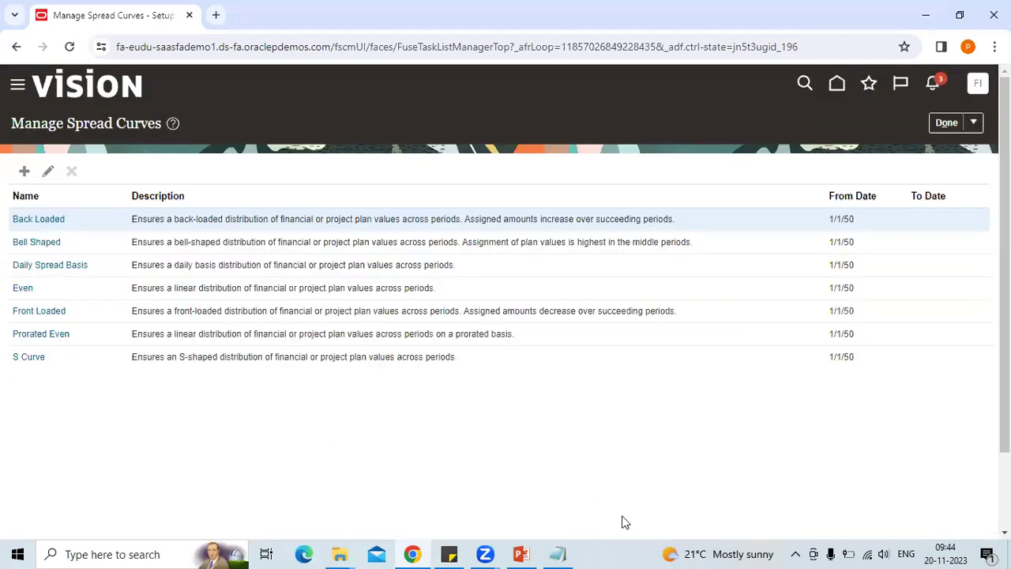
# Open the Bell Shaped spread curve and examine its distribution factors at the early and final points
pyautogui.click(47, 243)
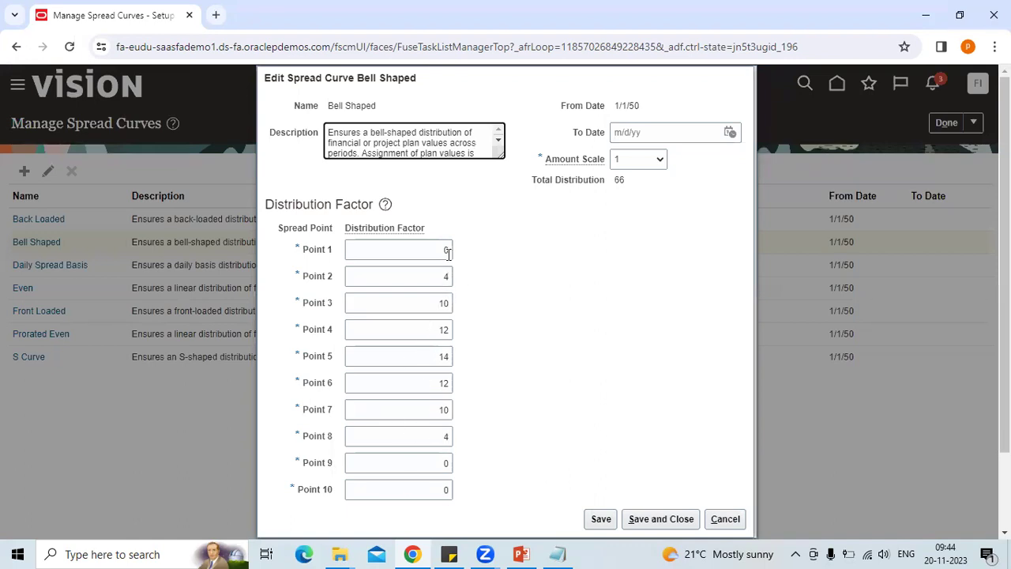
pyautogui.click(445, 463)
pyautogui.click(445, 489)
pyautogui.press('BackSpace')
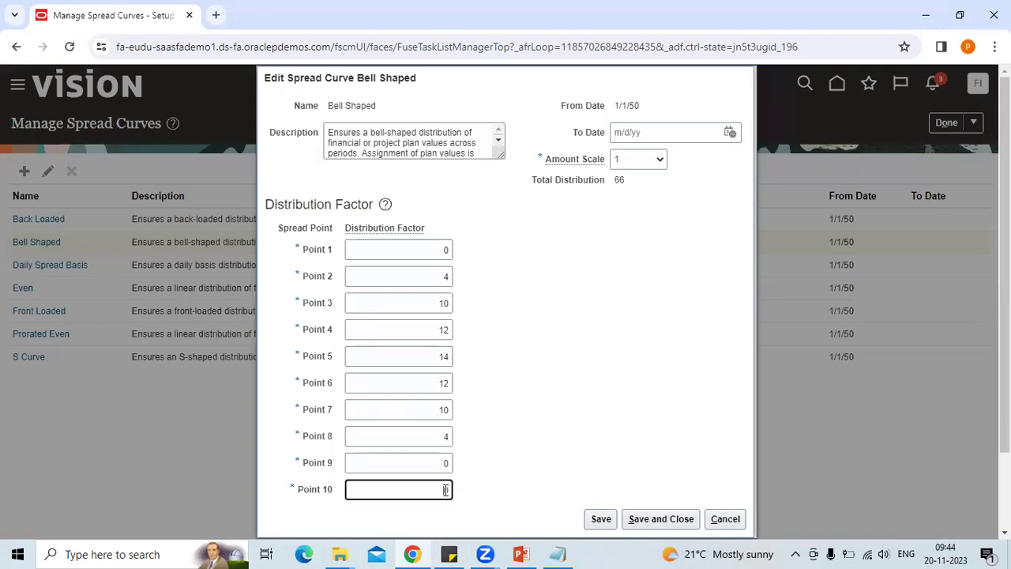
pyautogui.write('0')
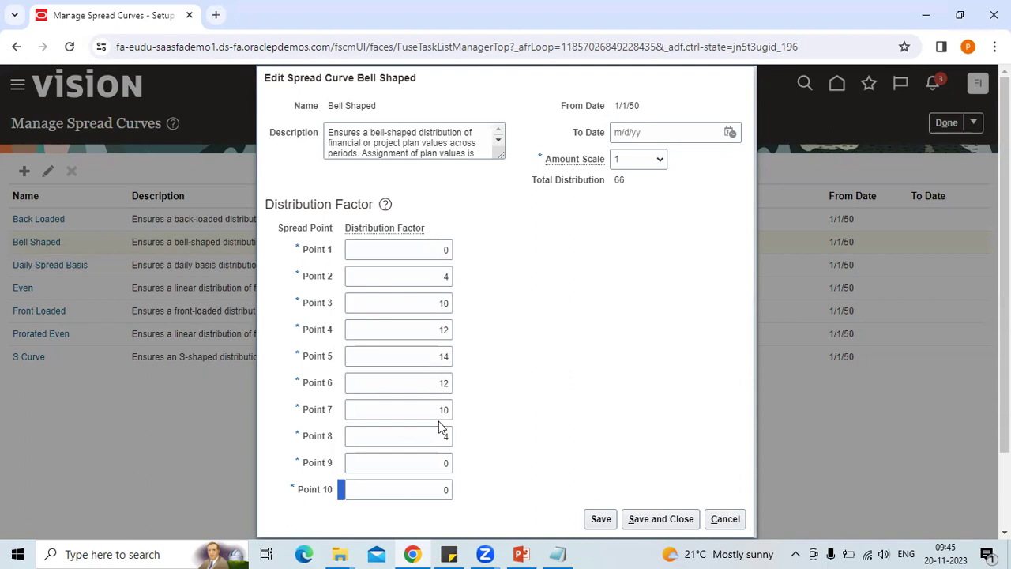
pyautogui.click(447, 303)
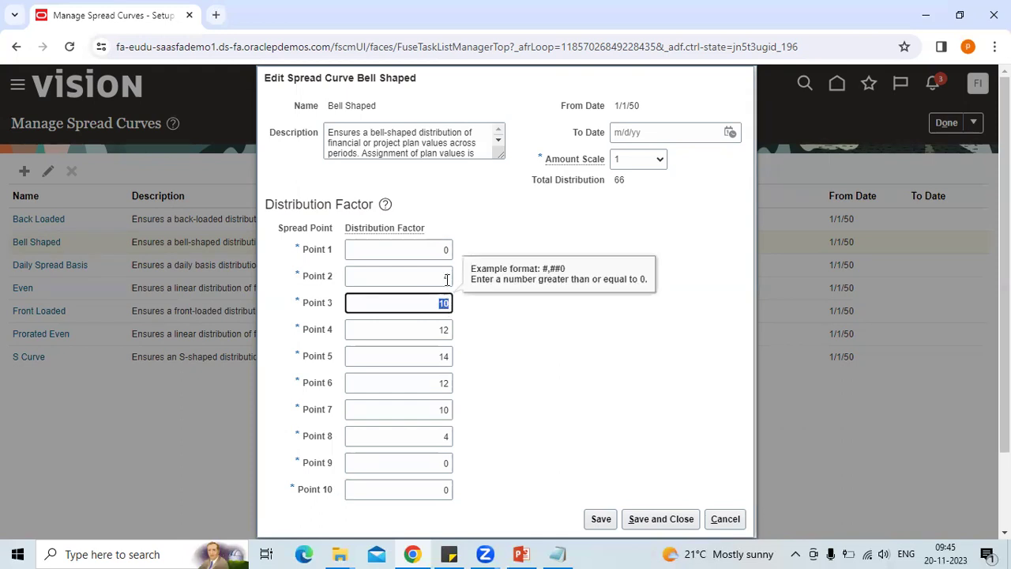
pyautogui.click(446, 276)
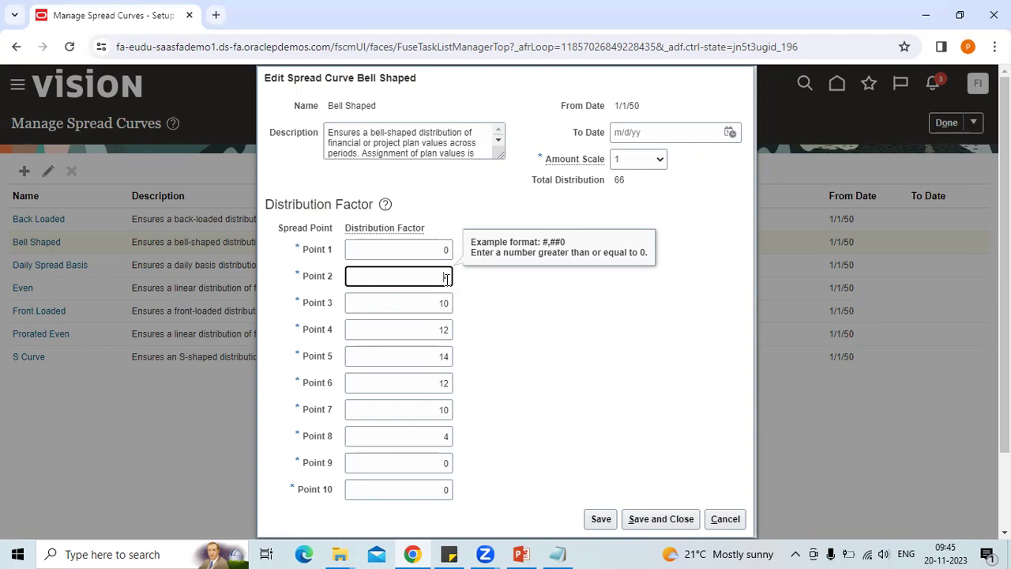
pyautogui.write('4')
pyautogui.click(442, 304)
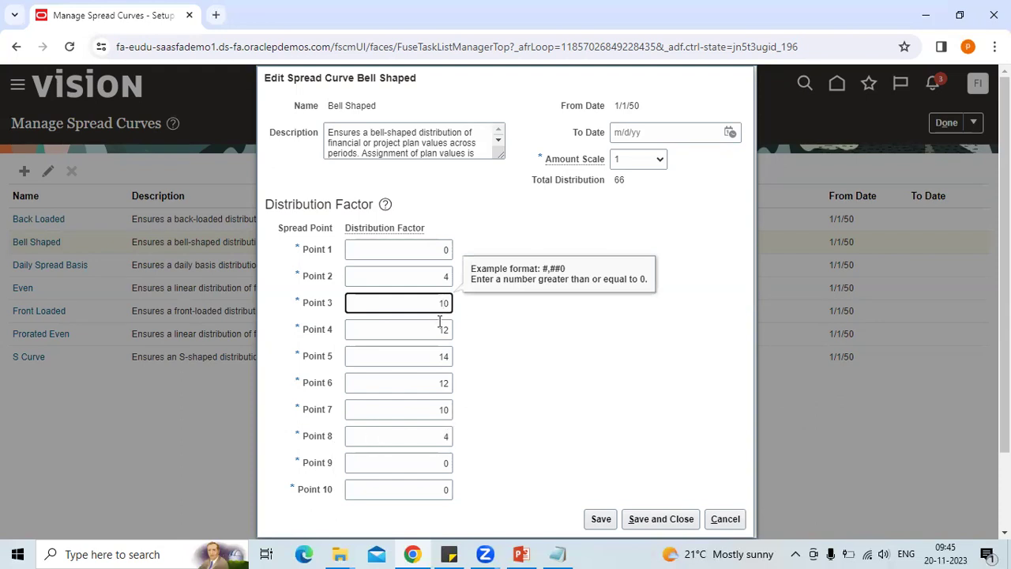
# Try a distribution factor of 1 for Point 9 and Point 1 of the Bell Shaped curve, and cancel the edit
pyautogui.doubleClick(442, 436)
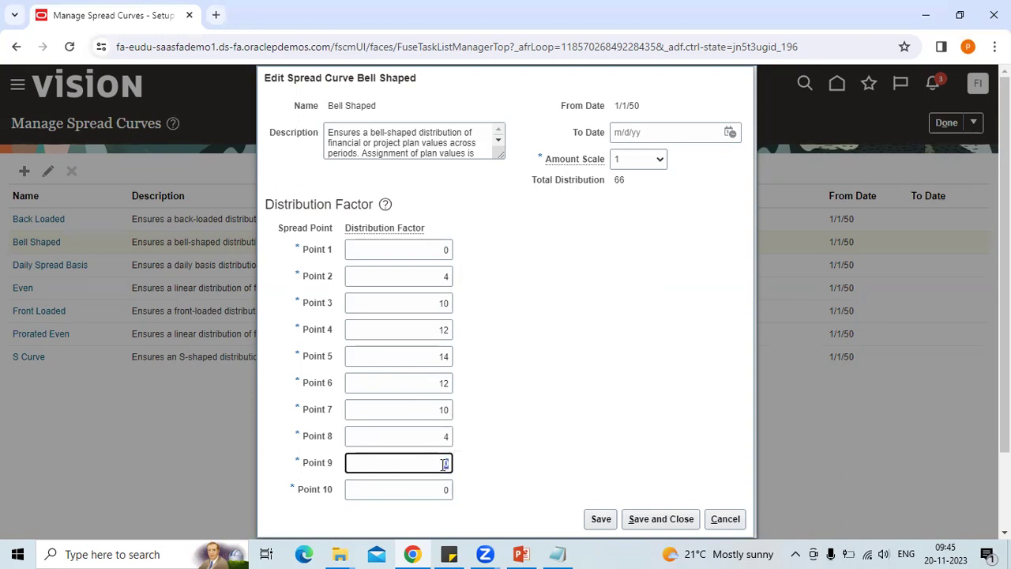
pyautogui.doubleClick(444, 463)
pyautogui.write('1')
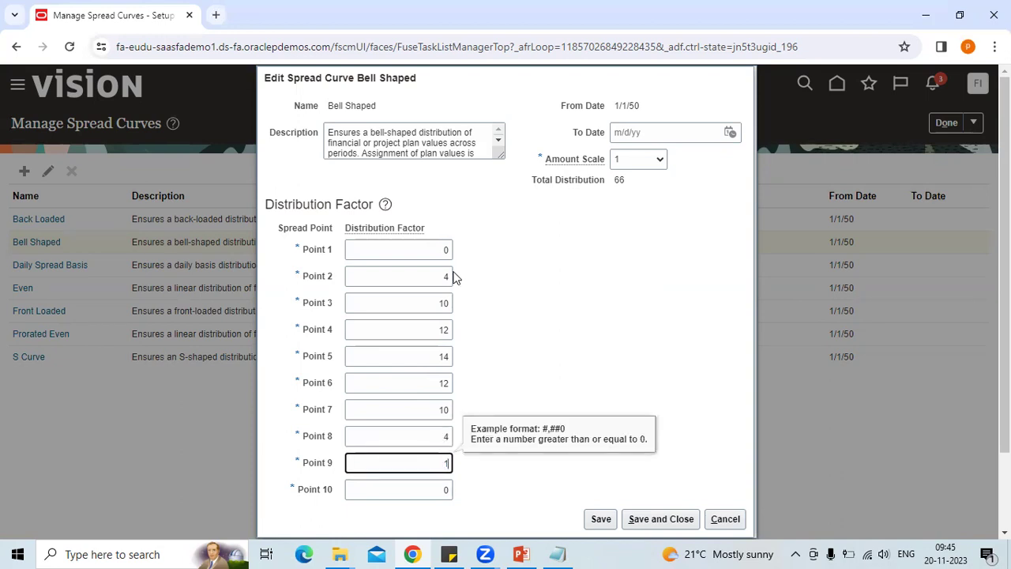
pyautogui.click(446, 252)
pyautogui.write('1')
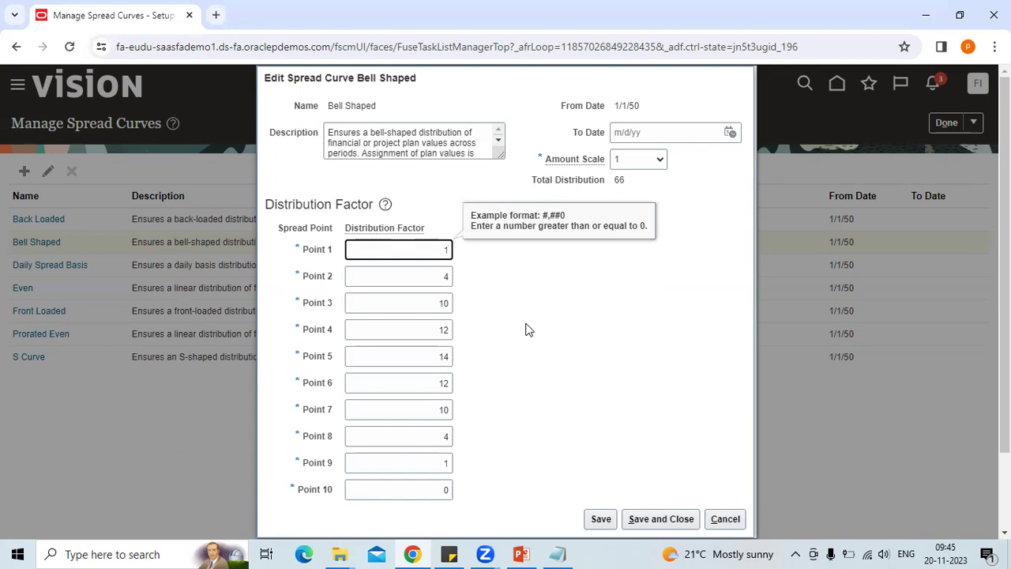
pyautogui.click(529, 329)
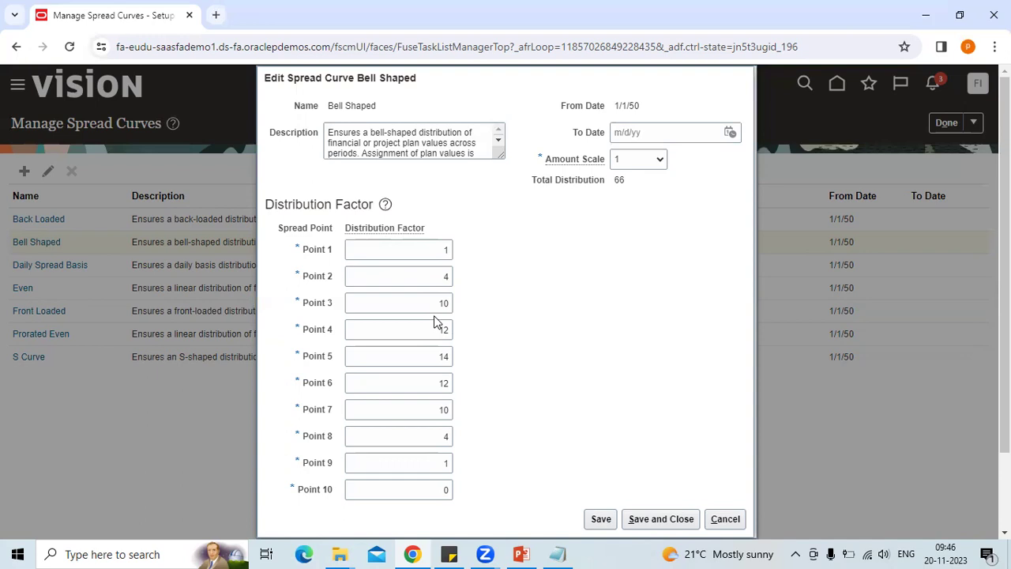
pyautogui.click(434, 315)
pyautogui.click(721, 515)
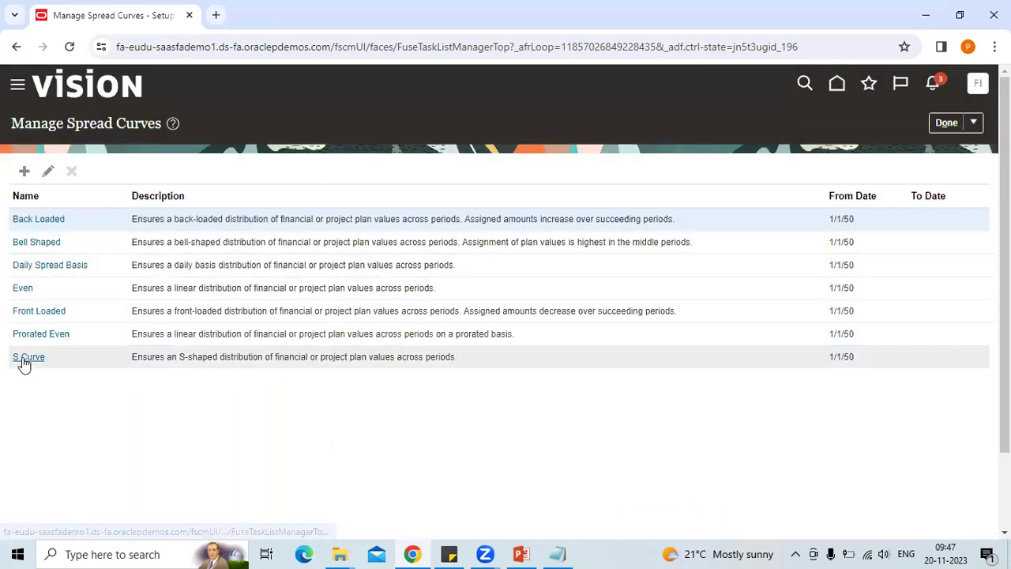
# Open the S Curve spread curve, examine its distribution factors through Point 10 and close it without saving
pyautogui.click(22, 357)
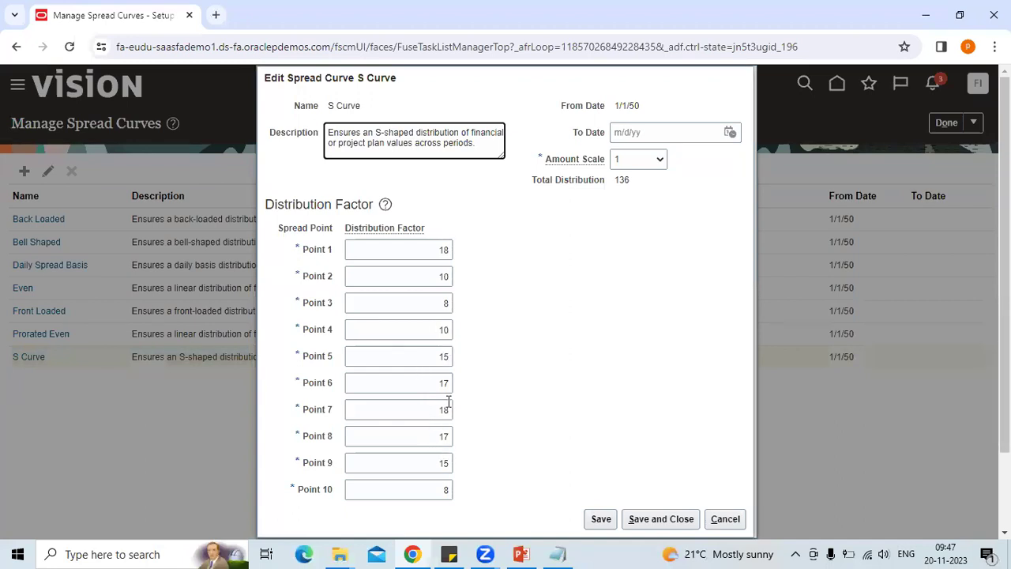
pyautogui.click(446, 491)
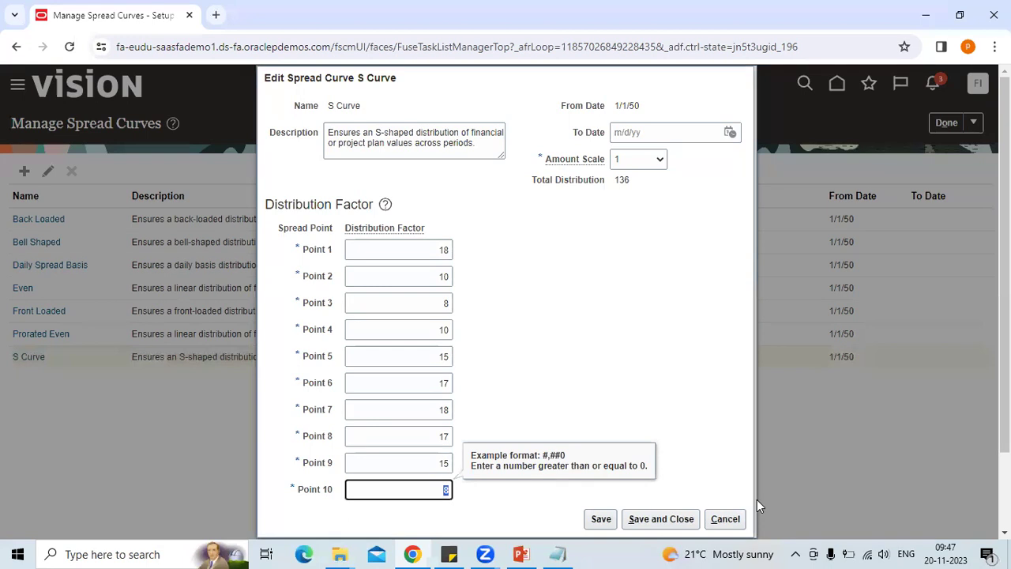
pyautogui.click(725, 523)
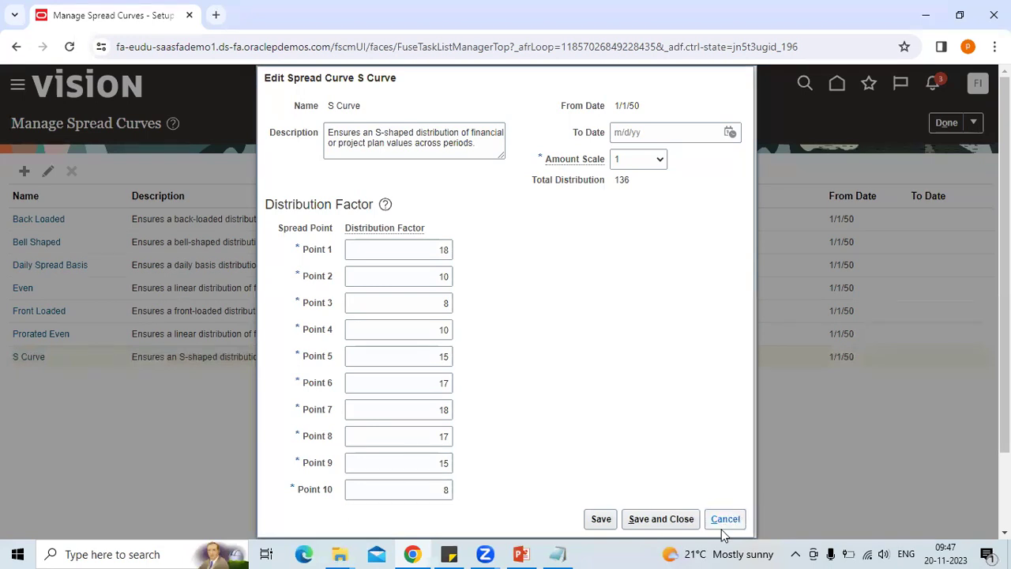
# Start a new spread curve named XX_Implementation with an amount scale of 100
pyautogui.click(24, 171)
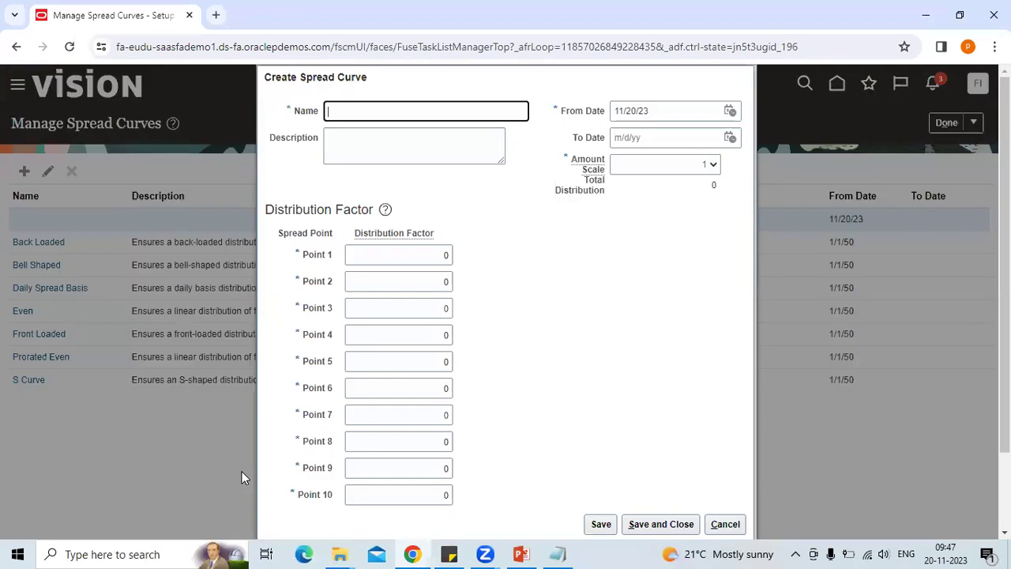
pyautogui.write('XX_Implementation')
pyautogui.press('Tab')
pyautogui.press('Tab')
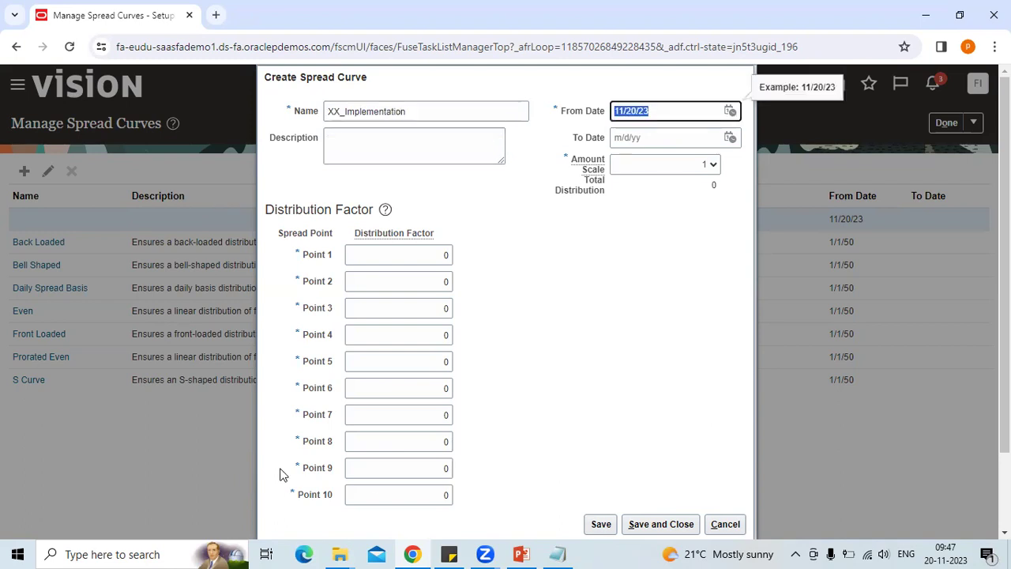
pyautogui.click(706, 166)
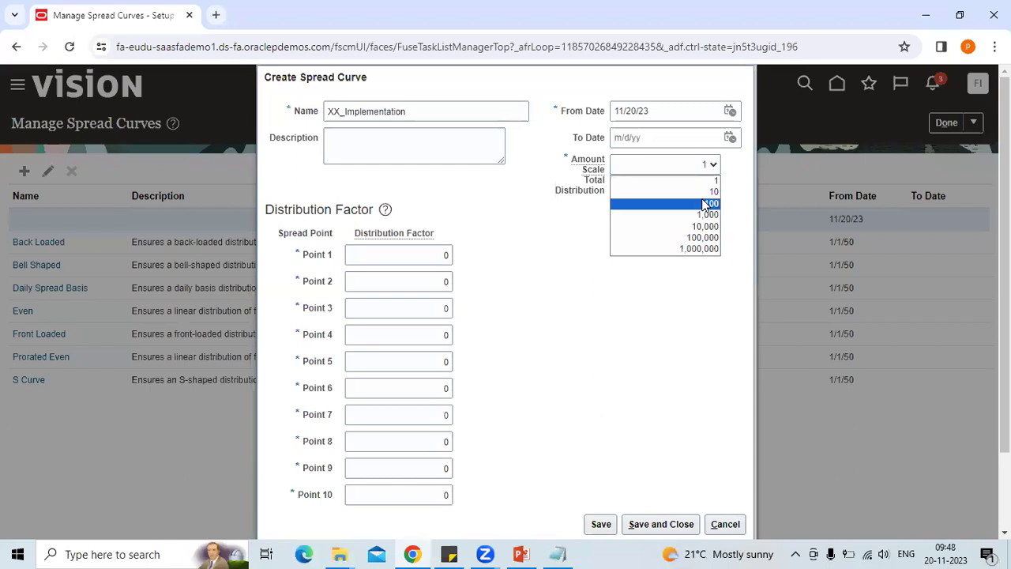
pyautogui.click(709, 204)
# Set the distribution factors of Points 1 to 4 to 0, 5, 10 and 15
pyautogui.click(425, 265)
pyautogui.press('Delete')
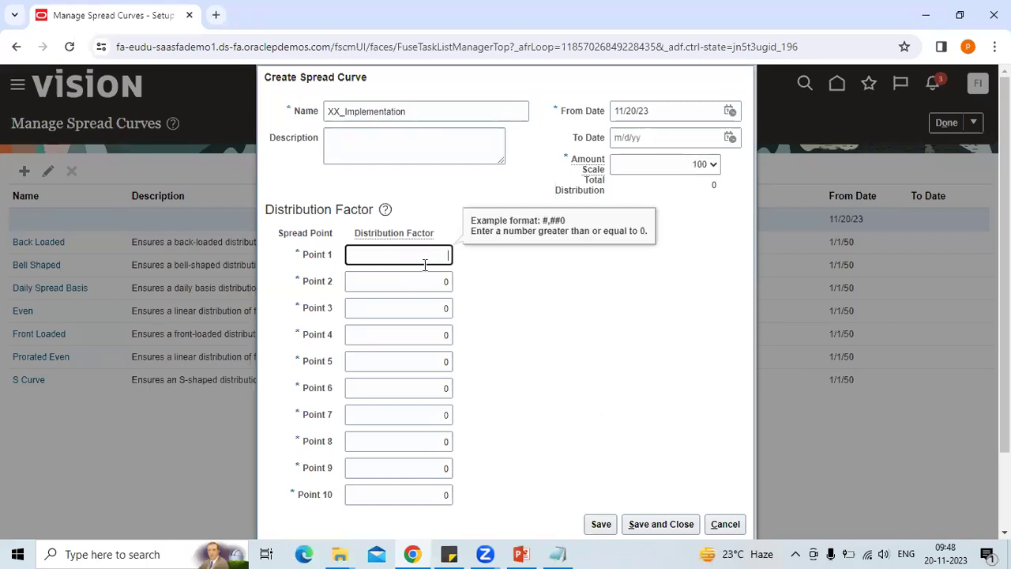
pyautogui.write('10')
pyautogui.press('Tab')
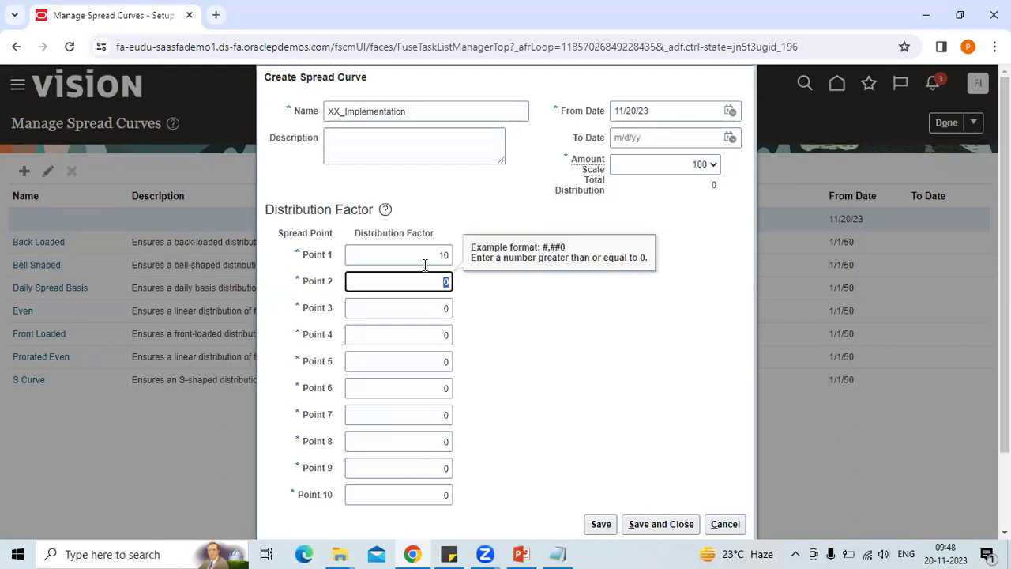
pyautogui.doubleClick(444, 254)
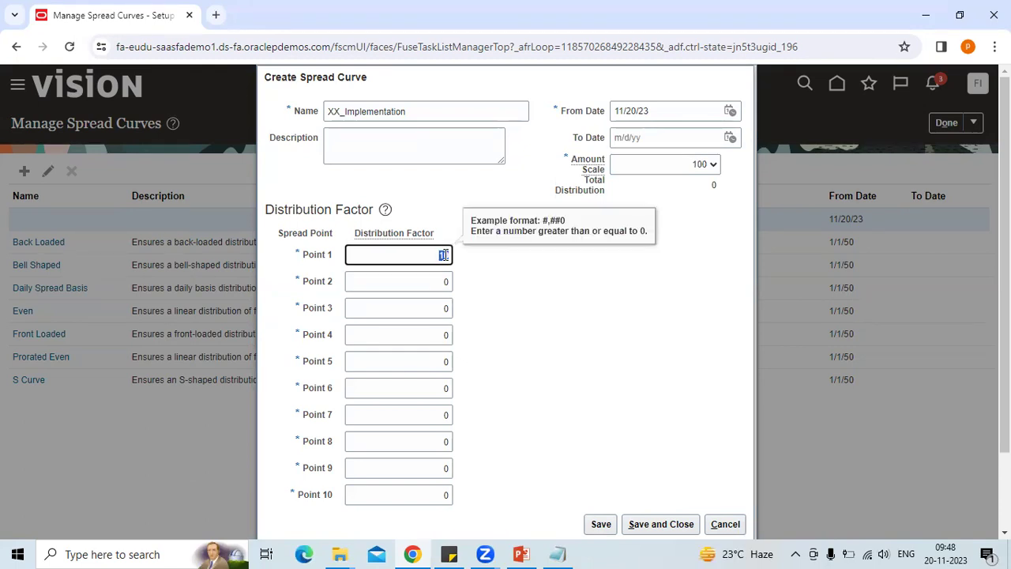
pyautogui.press('BackSpace')
pyautogui.press('Tab')
pyautogui.write('5')
pyautogui.press('Tab')
pyautogui.write('10')
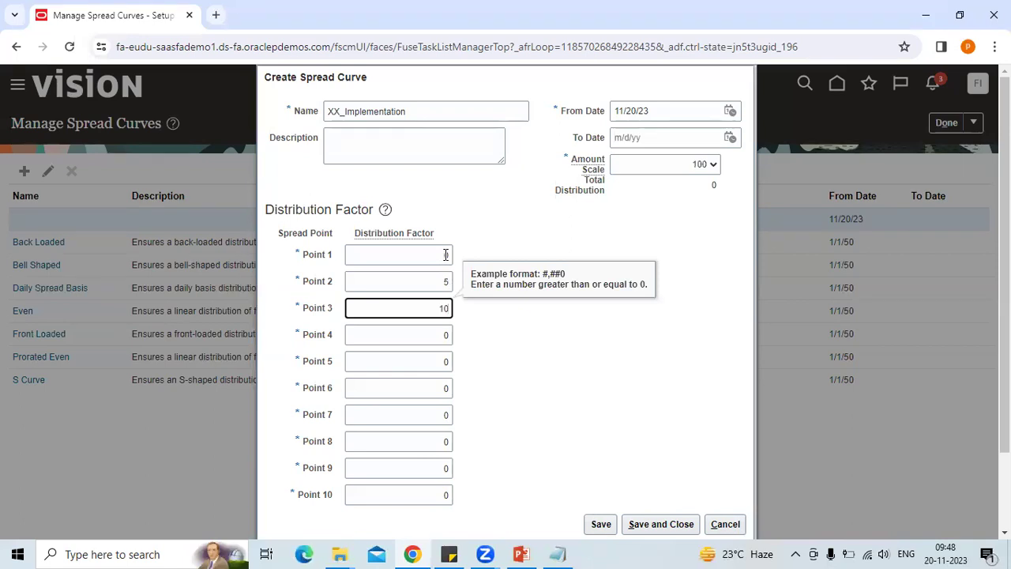
pyautogui.press('Tab')
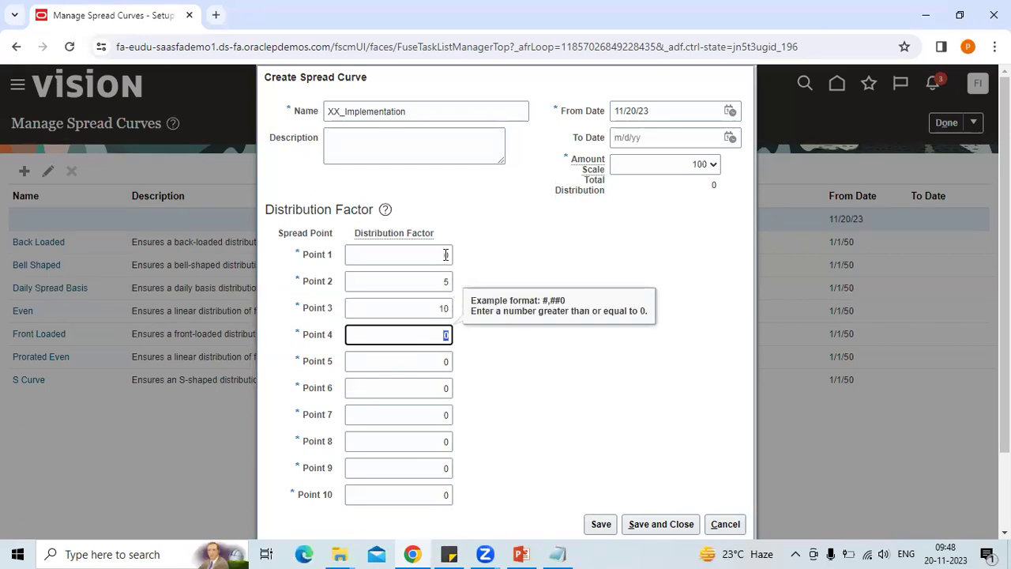
pyautogui.write('15')
# Set the distribution factors of Points 5, 6 and 7 to 15 each
pyautogui.click(439, 354)
pyautogui.write('10')
pyautogui.press('BackSpace')
pyautogui.write('5')
pyautogui.press('Tab')
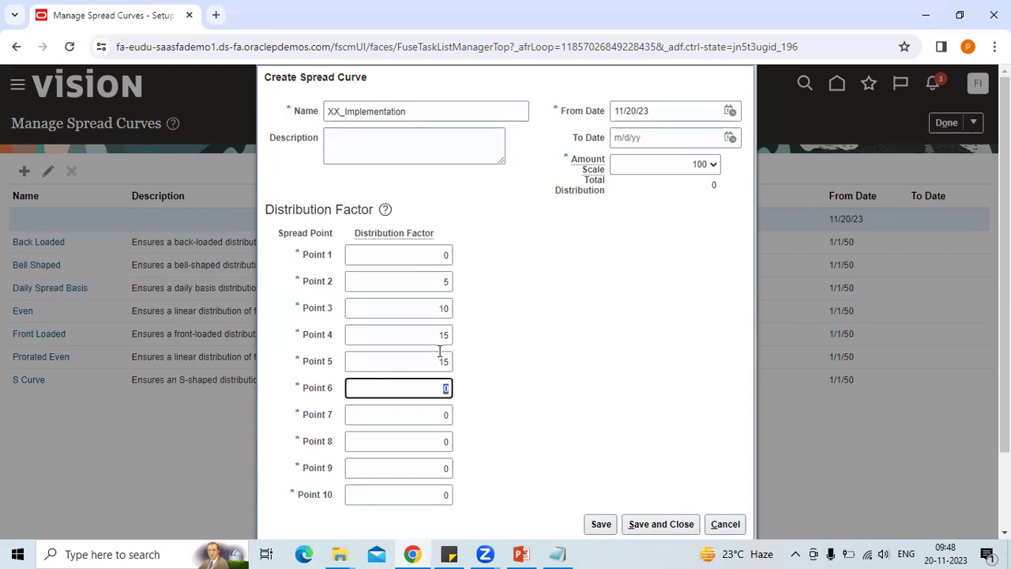
pyautogui.write('15')
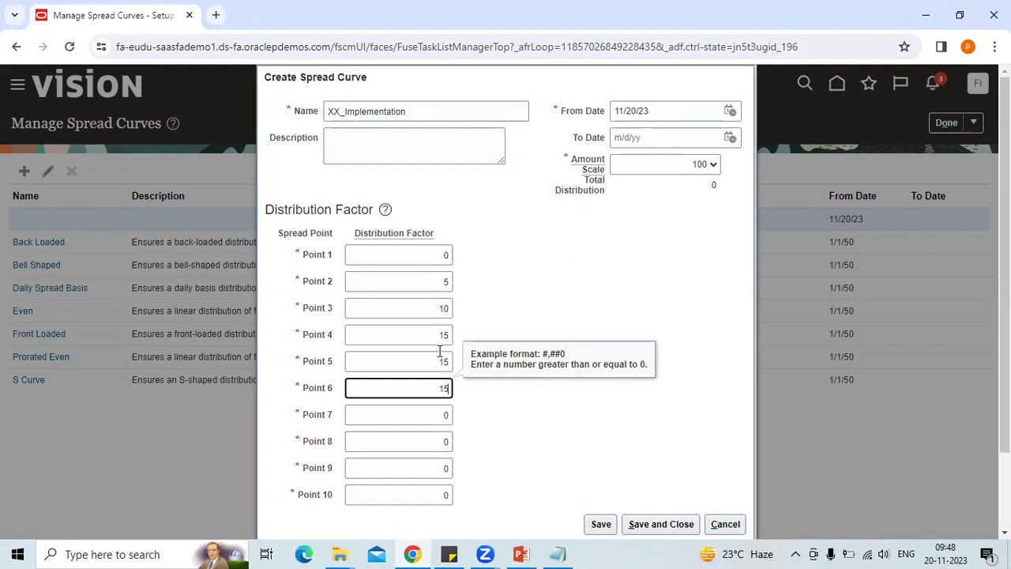
pyautogui.click(437, 412)
pyautogui.write('1')
pyautogui.press('Delete')
pyautogui.write('5')
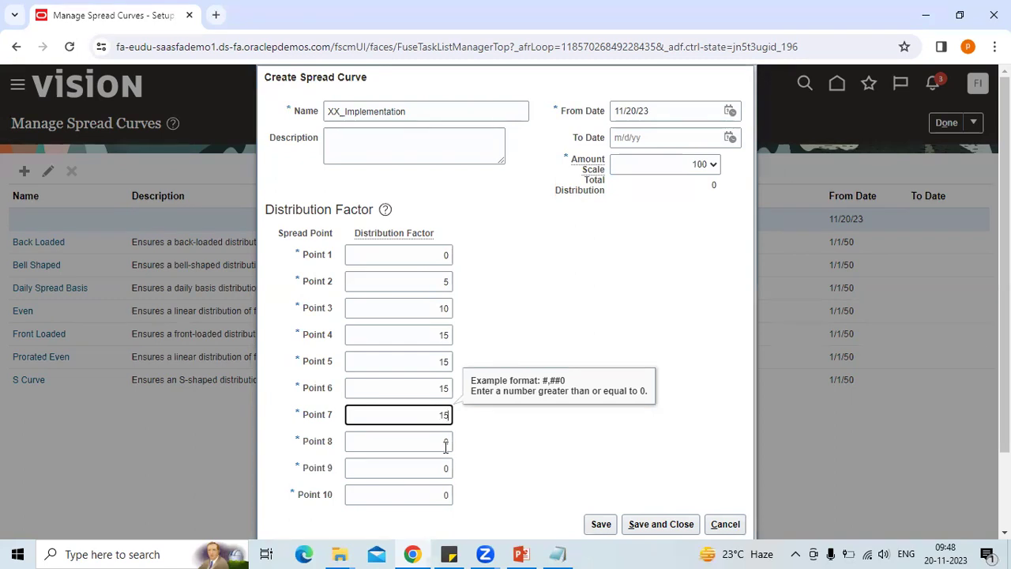
# Set the distribution factor of Point 8 to 5 and Point 10 to 15, replacing Point 9's factor as well
pyautogui.click(446, 446)
pyautogui.press('BackSpace')
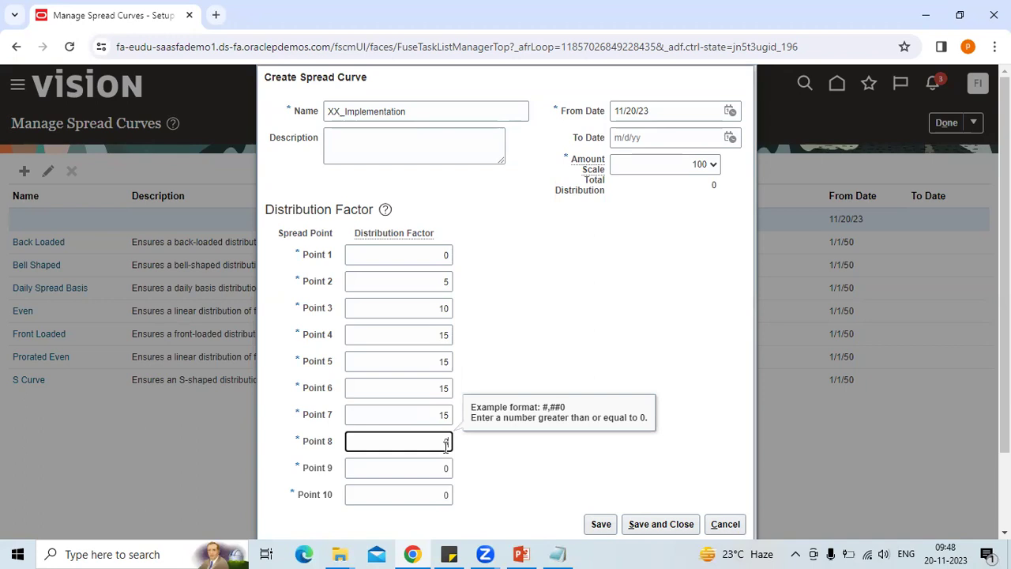
pyautogui.write('5')
pyautogui.click(446, 469)
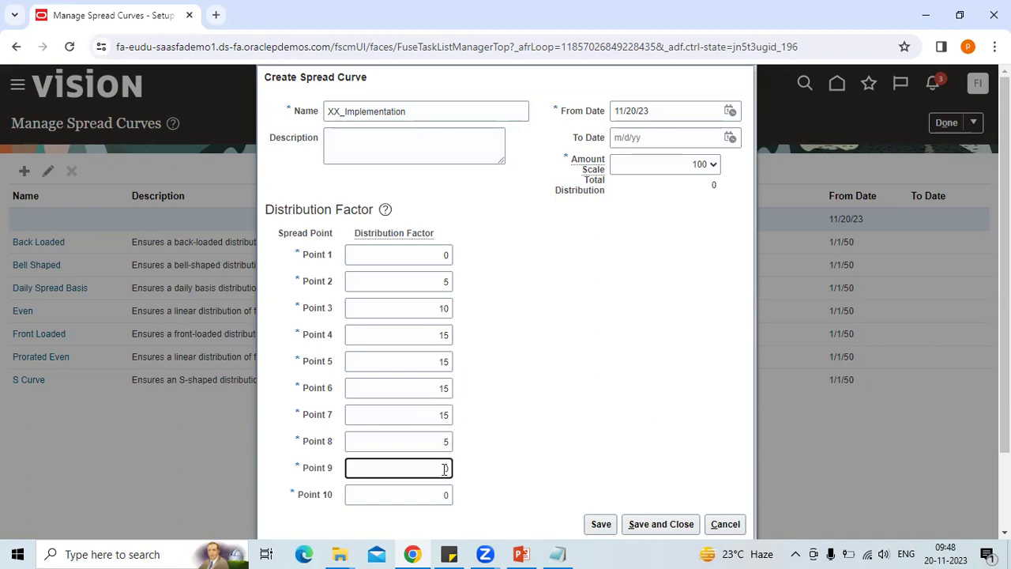
pyautogui.press('BackSpace')
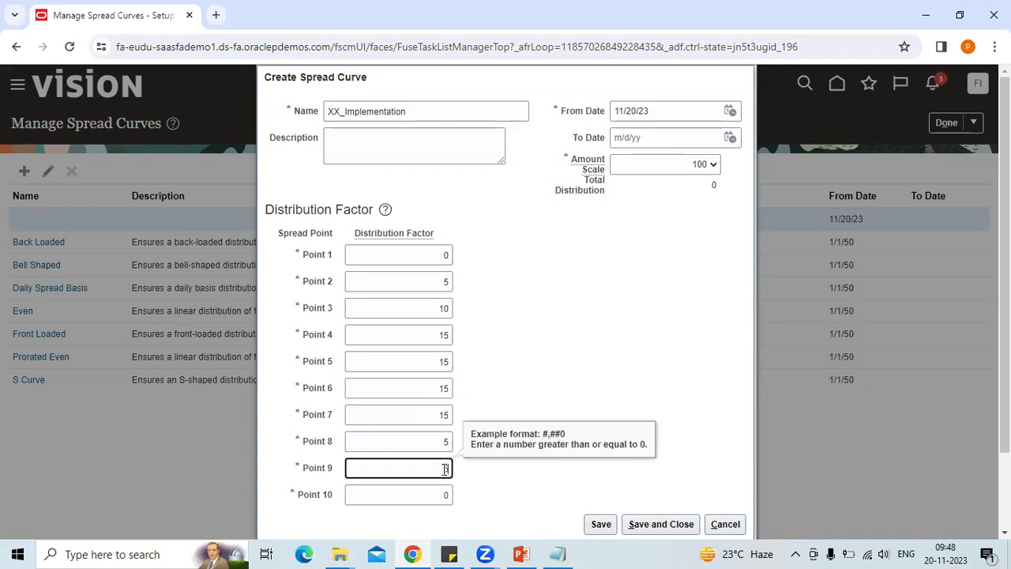
pyautogui.press('Tab')
pyautogui.write('15')
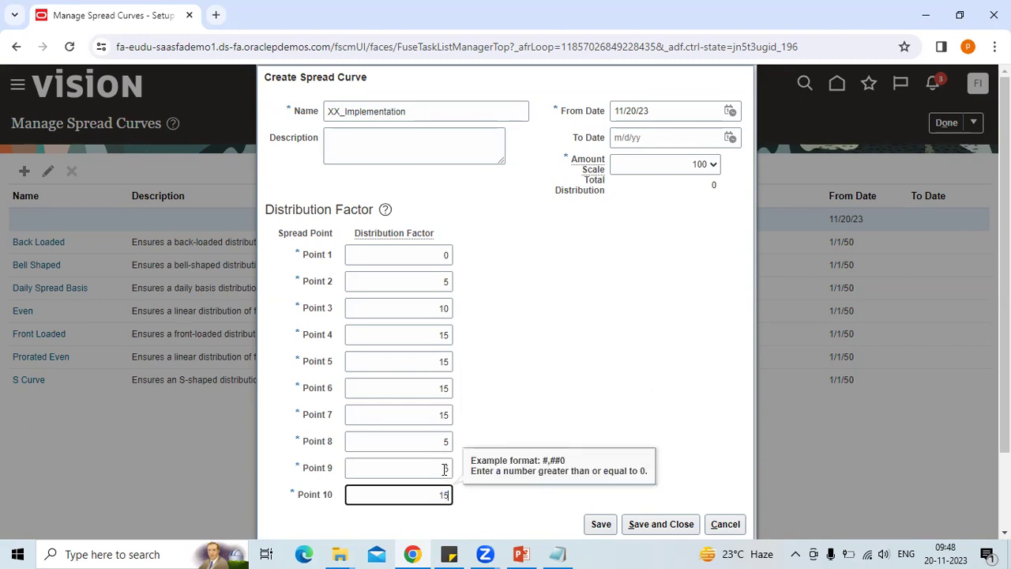
# Discard the new spread curve without saving and return to the Project Control task list
pyautogui.click(565, 357)
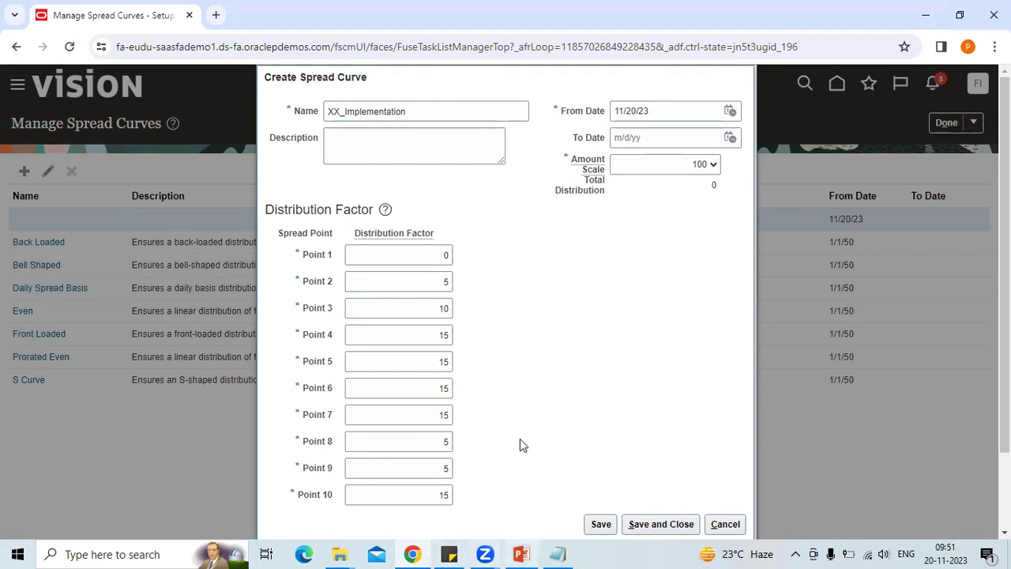
pyautogui.click(715, 528)
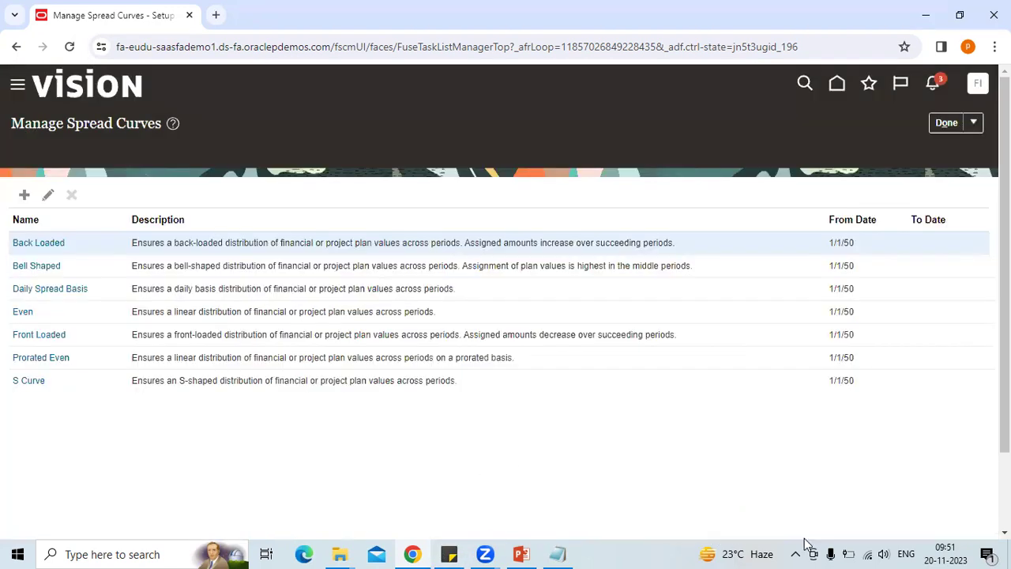
pyautogui.click(942, 124)
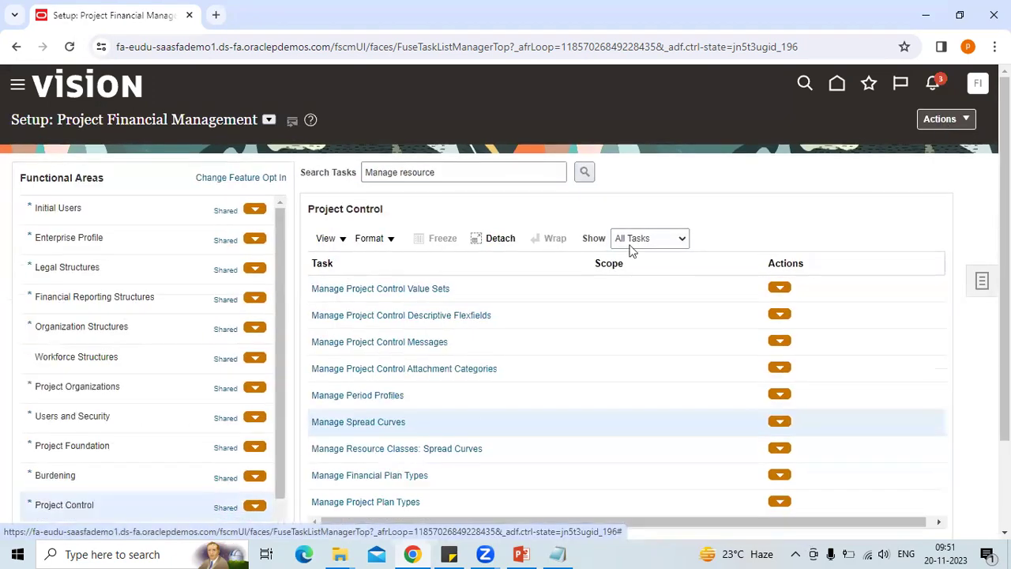
# View the spread curves assigned to the resource classes, starting with Labor, and leave without making changes
pyautogui.click(416, 448)
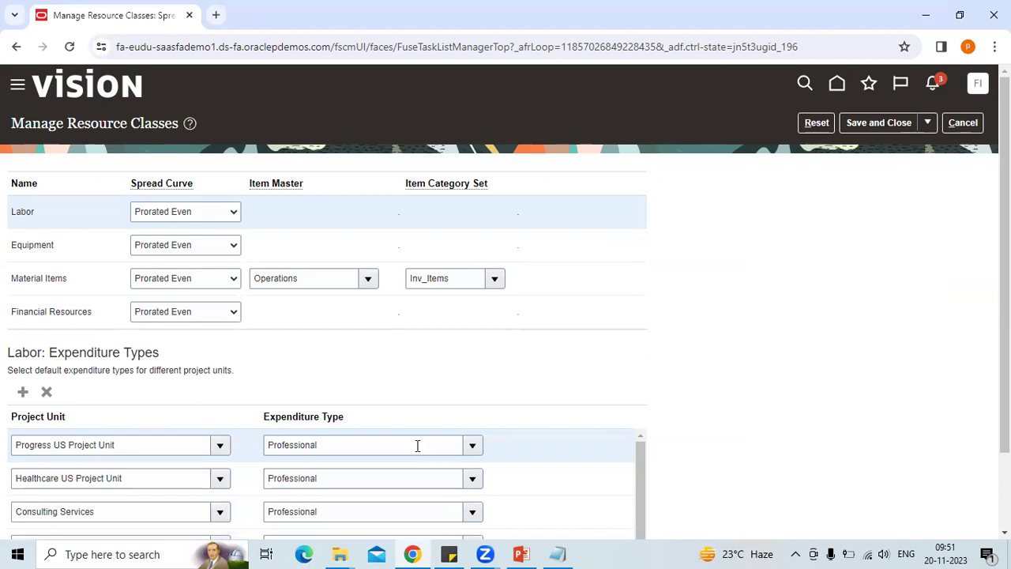
pyautogui.doubleClick(20, 213)
pyautogui.click(962, 123)
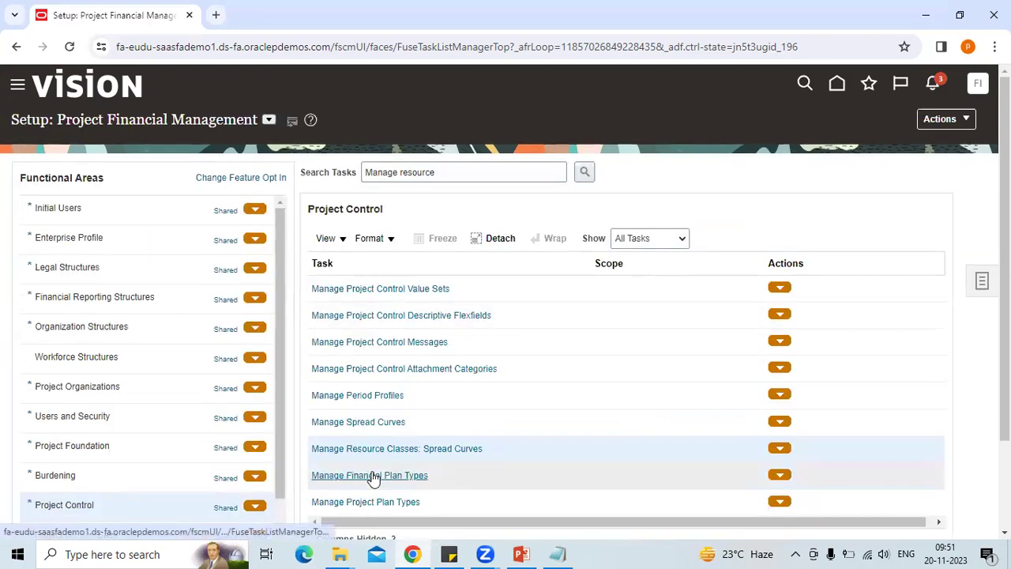
# Open the Approved Cost Budget plan type from the Manage Financial Plan Types task
pyautogui.click(371, 476)
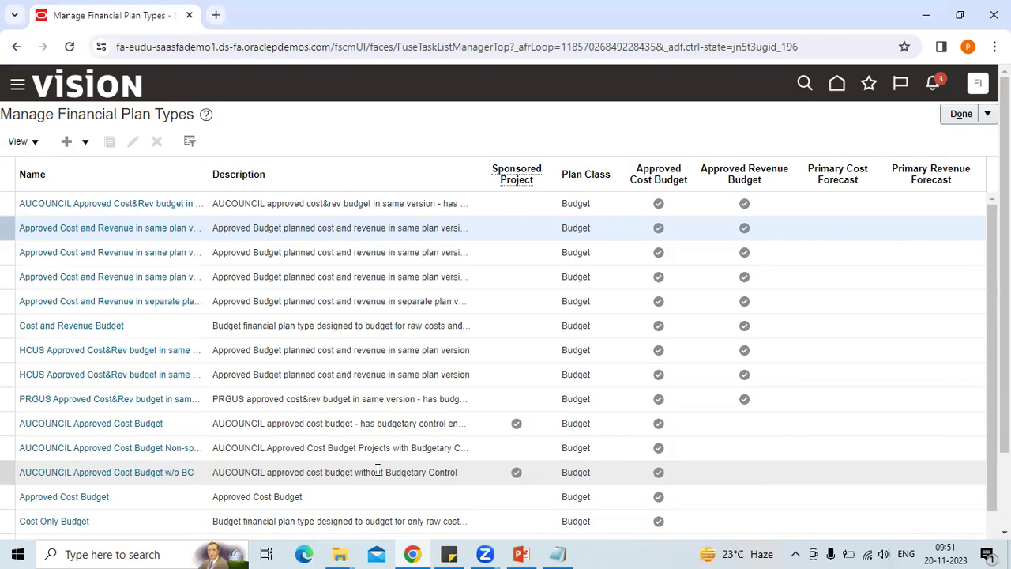
pyautogui.click(71, 498)
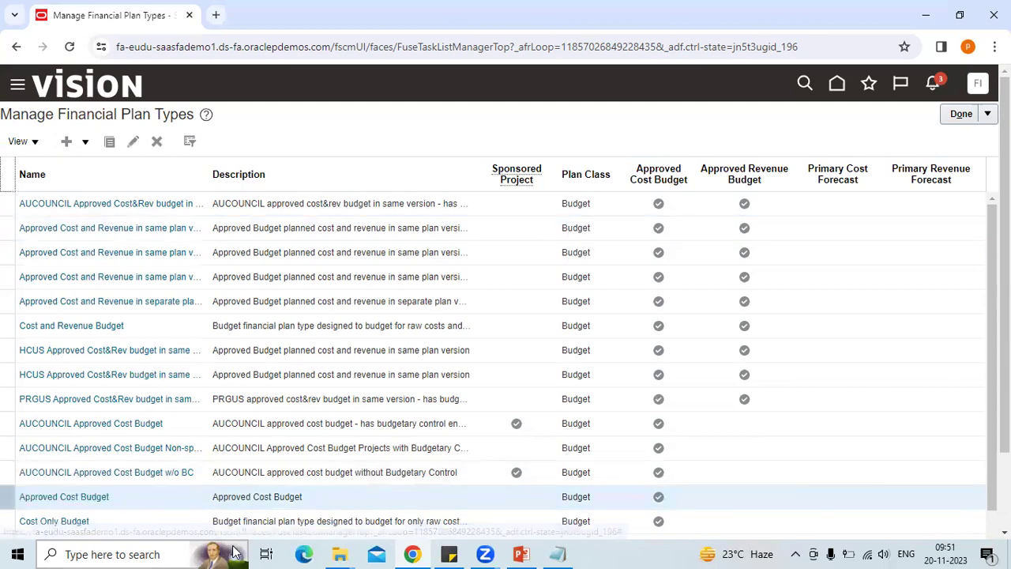
pyautogui.click(131, 496)
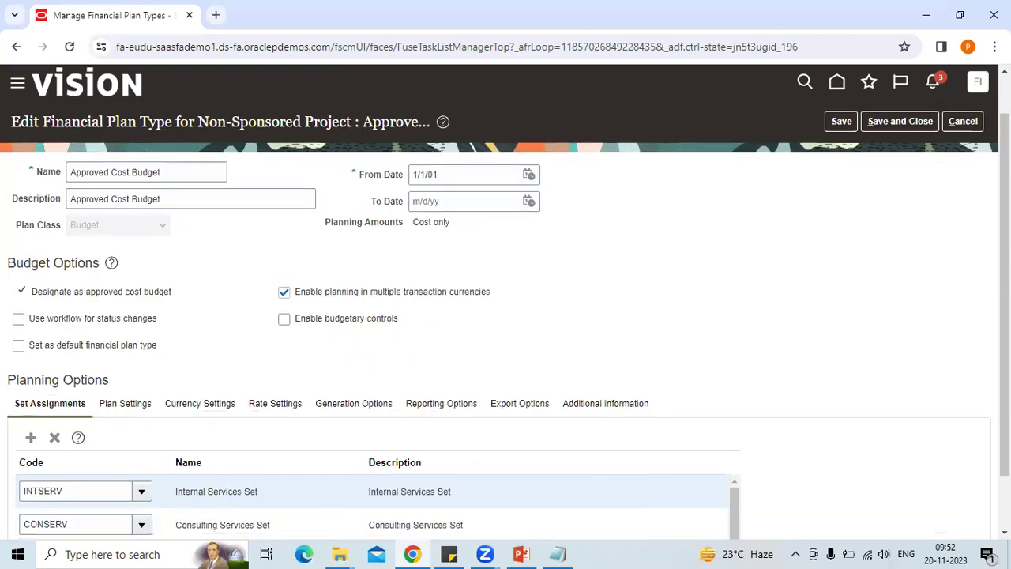
# Review the plan type's name, description and approved cost budget designation, and close it without saving
pyautogui.scroll(-2, 136, 498)
pyautogui.scroll(2, 629, 229)
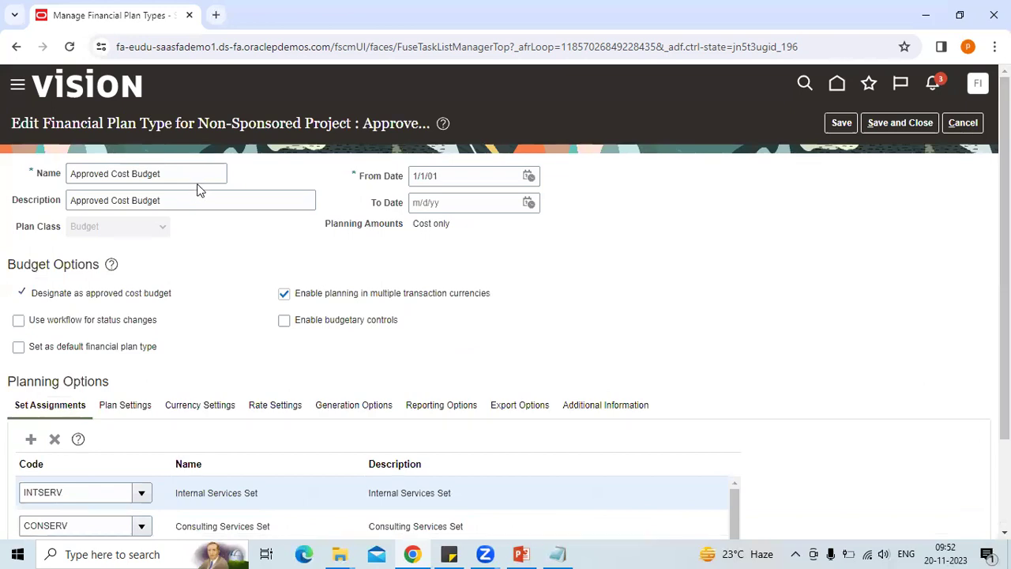
pyautogui.tripleClick(119, 174)
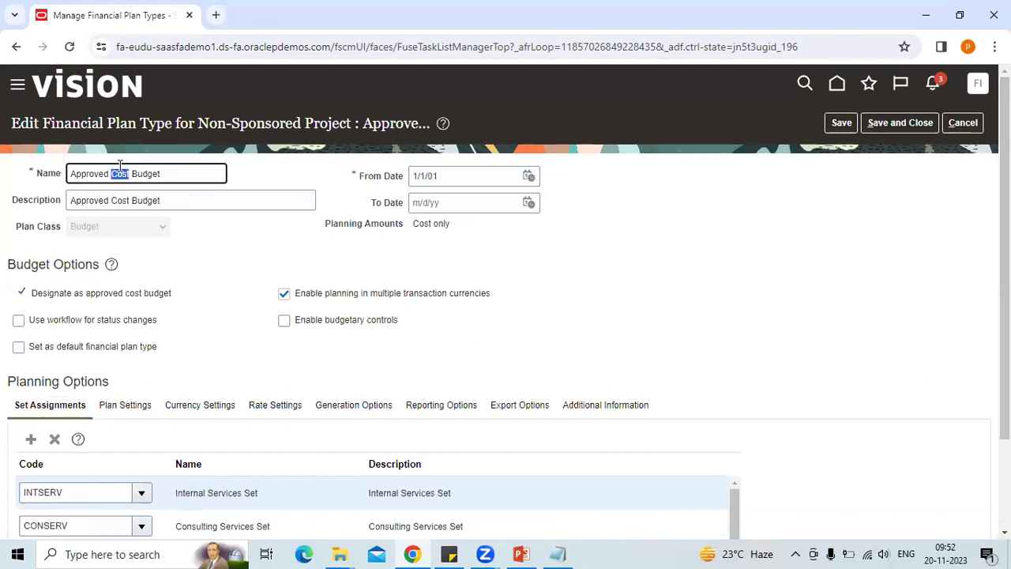
pyautogui.tripleClick(119, 196)
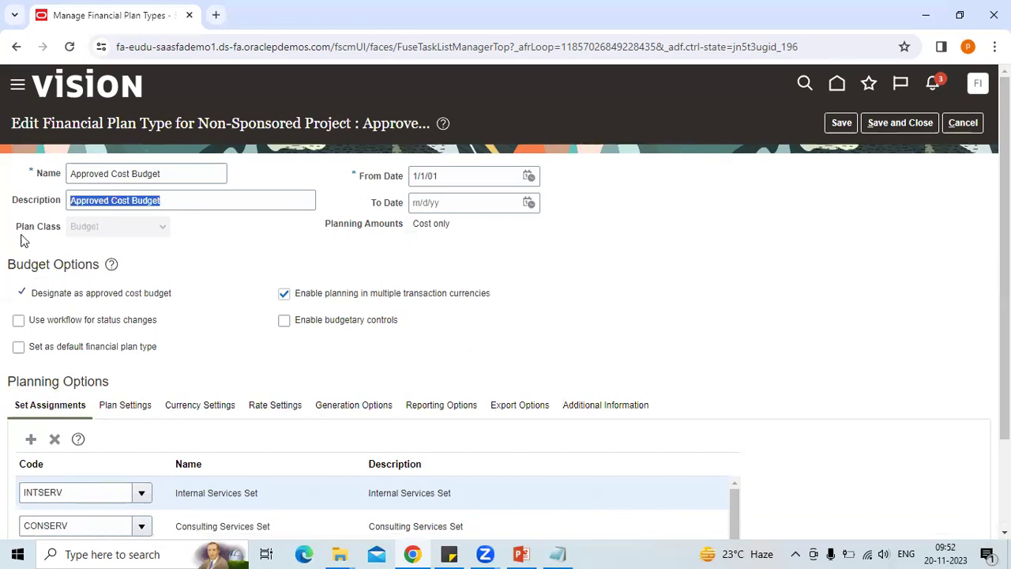
pyautogui.tripleClick(39, 289)
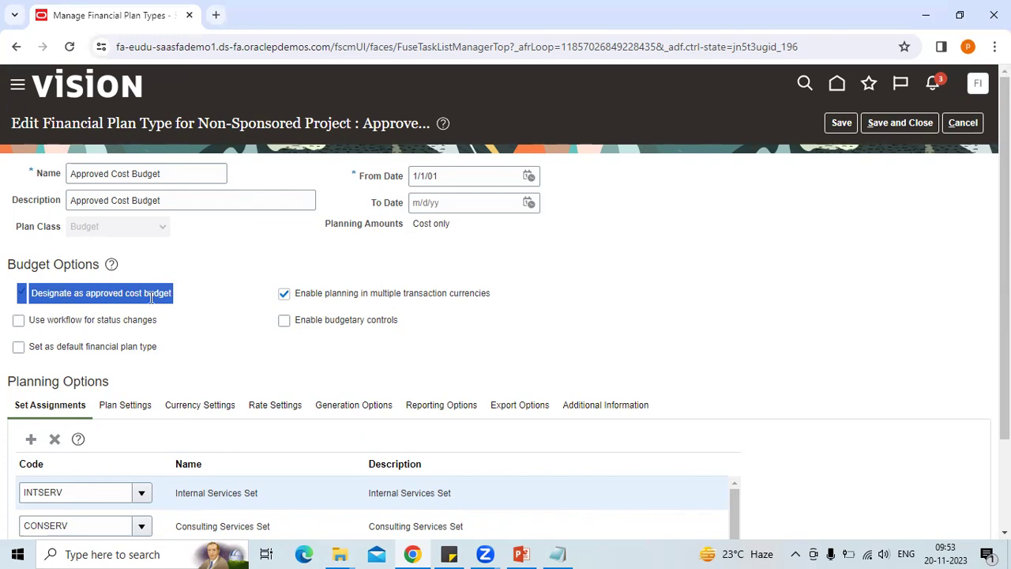
pyautogui.click(960, 125)
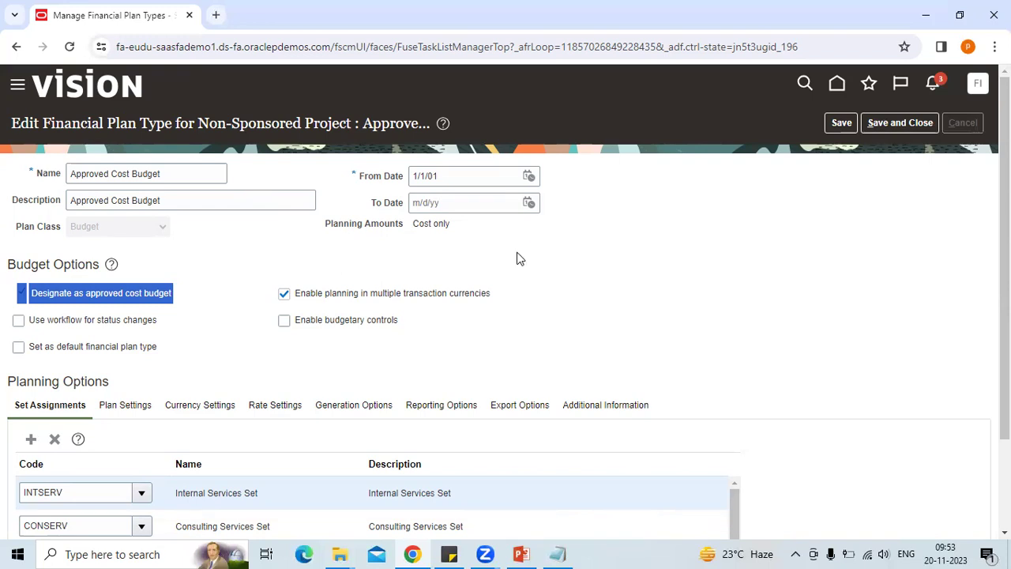
# Start a new financial plan type for a non-sponsored project, named xx_Hitachi_impl_project
pyautogui.click(65, 143)
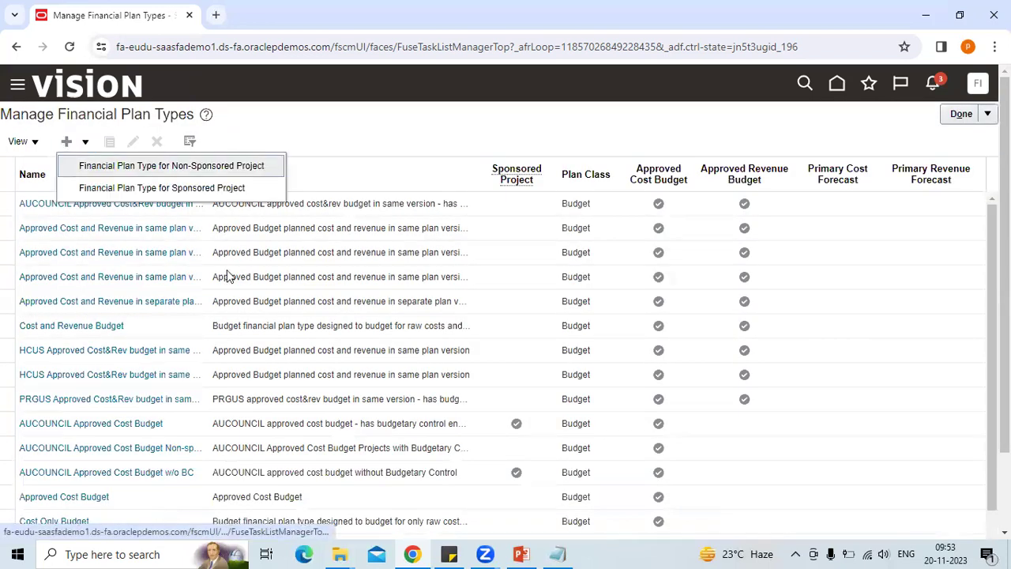
pyautogui.click(198, 170)
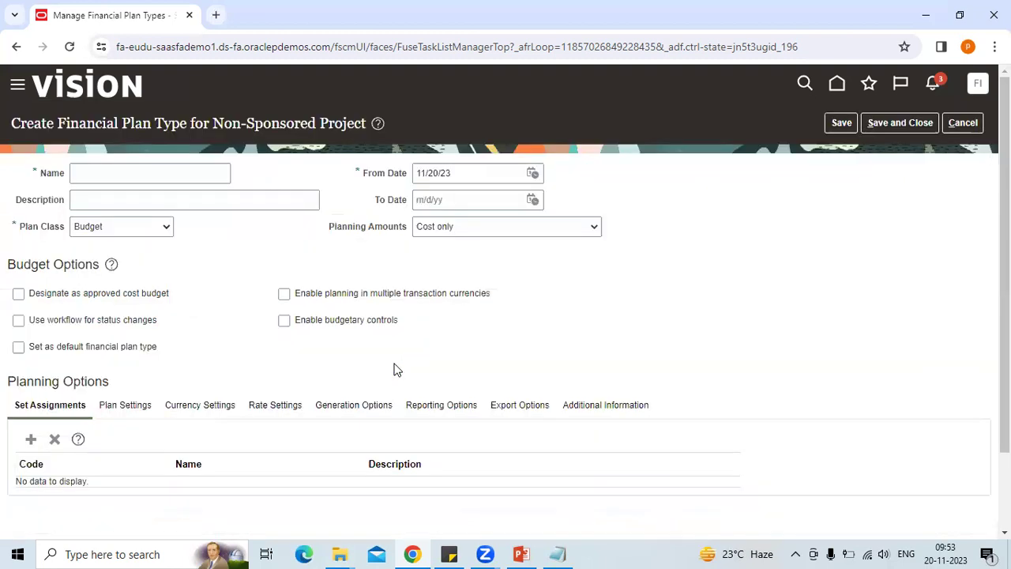
pyautogui.click(159, 173)
pyautogui.write('xx_')
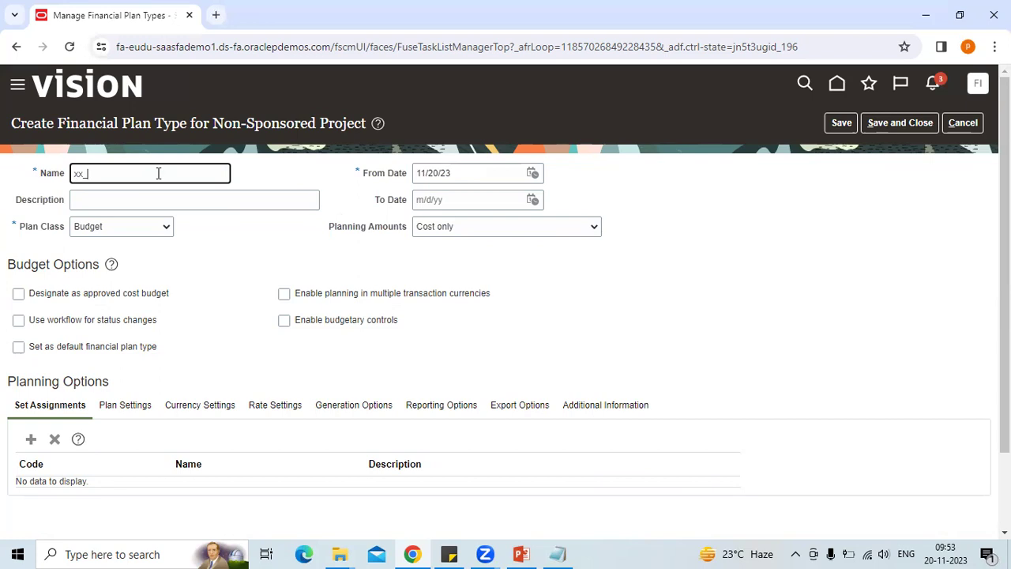
pyautogui.write('Hitachi_impl_project')
pyautogui.press('Tab')
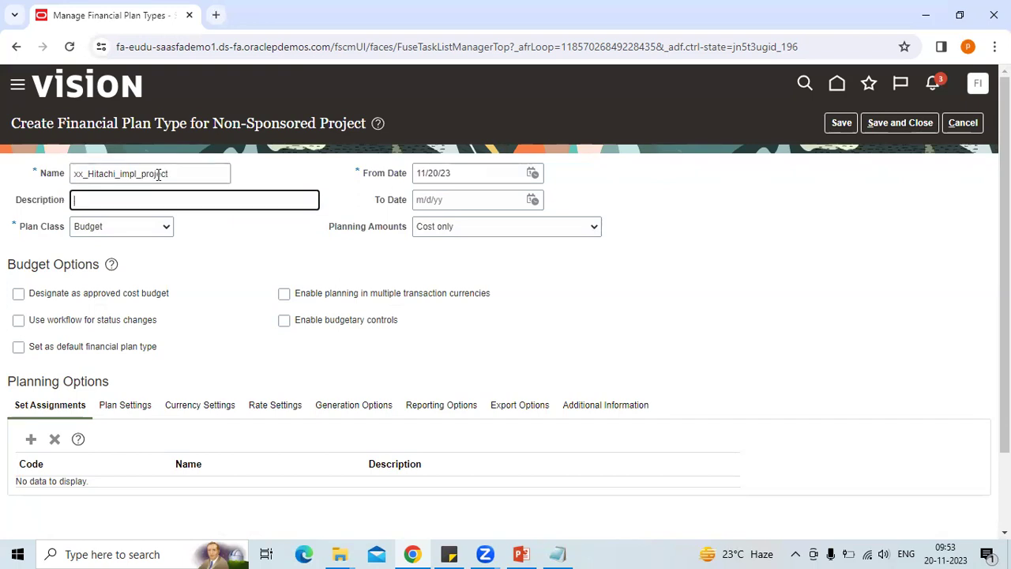
# Check the available plan classes for the new financial plan type and select Budget
pyautogui.click(162, 227)
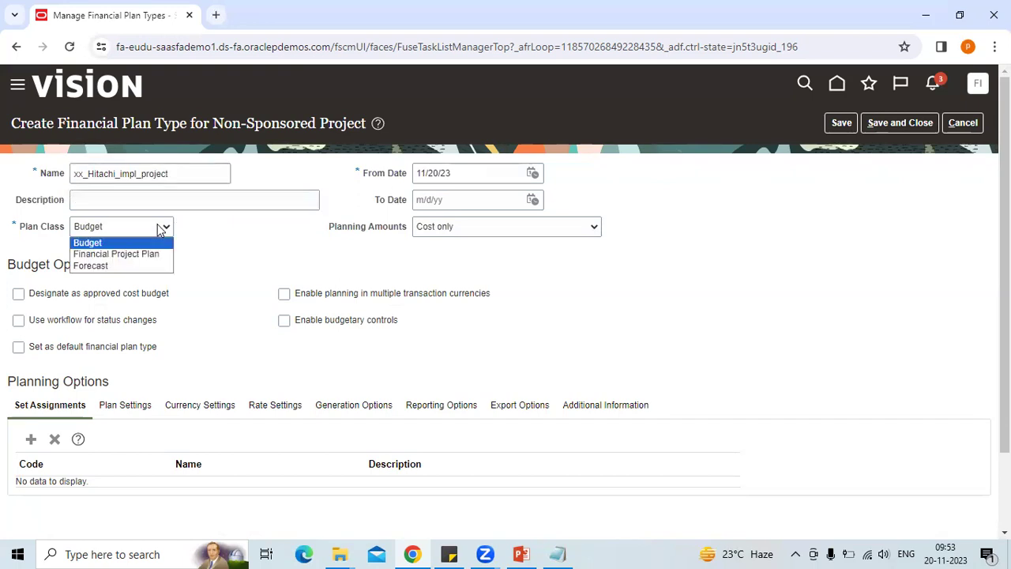
pyautogui.click(162, 229)
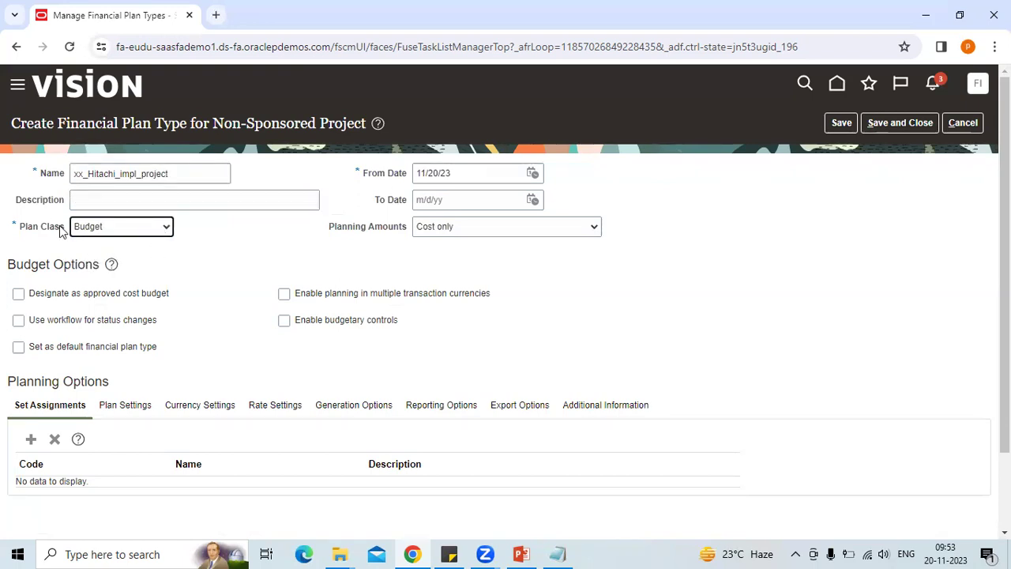
pyautogui.click(129, 229)
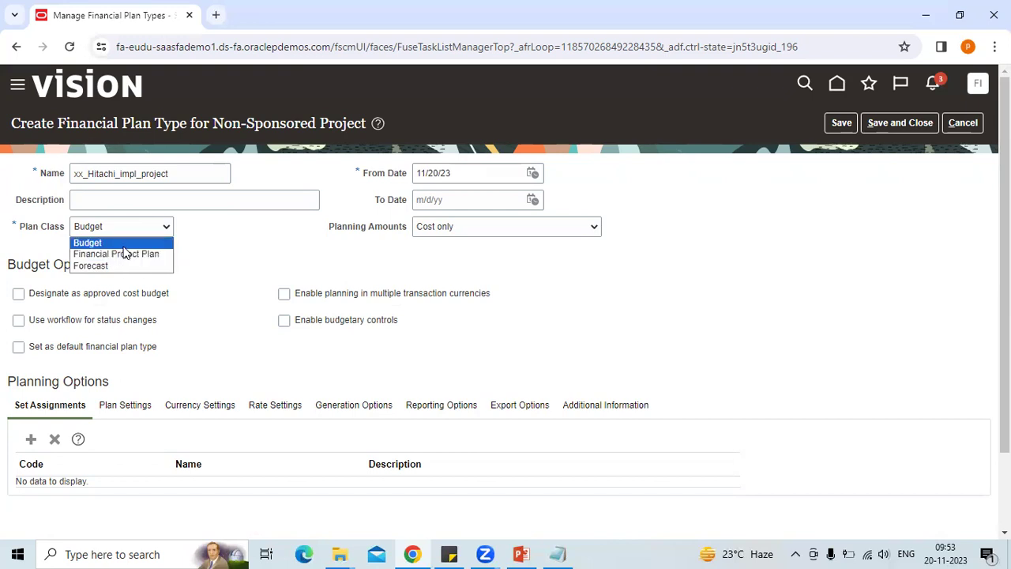
pyautogui.click(122, 244)
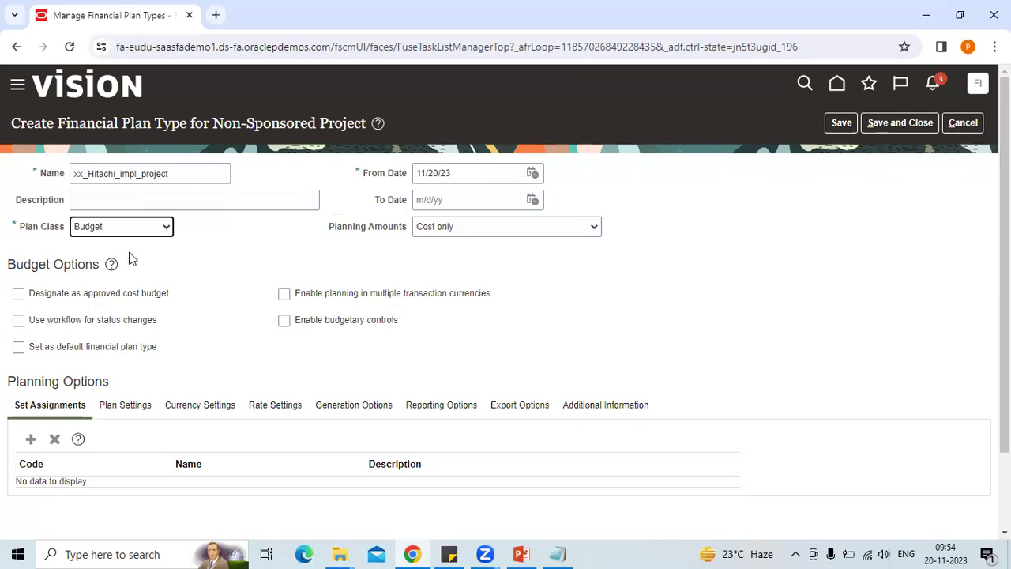
pyautogui.click(171, 276)
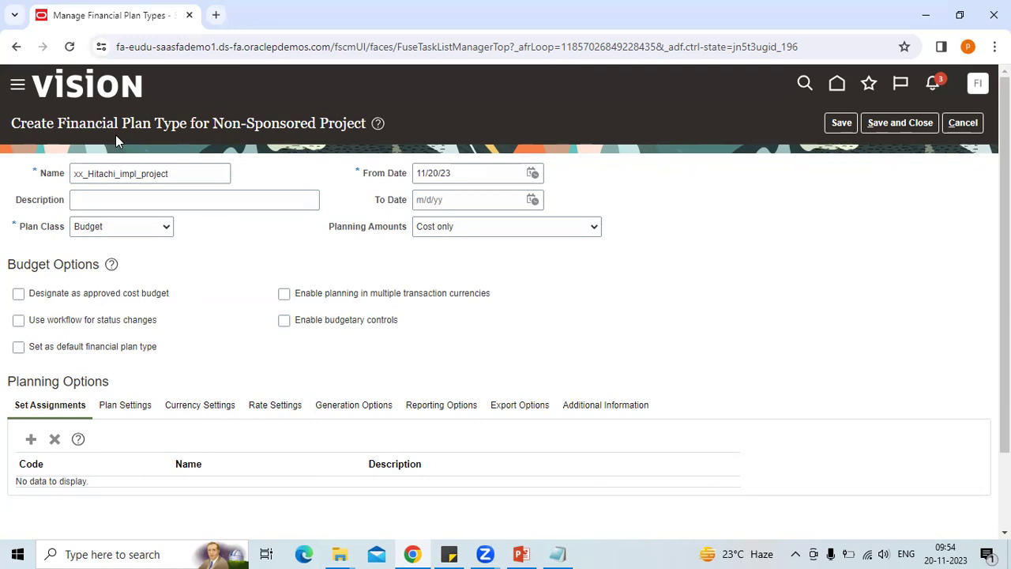
pyautogui.tripleClick(185, 126)
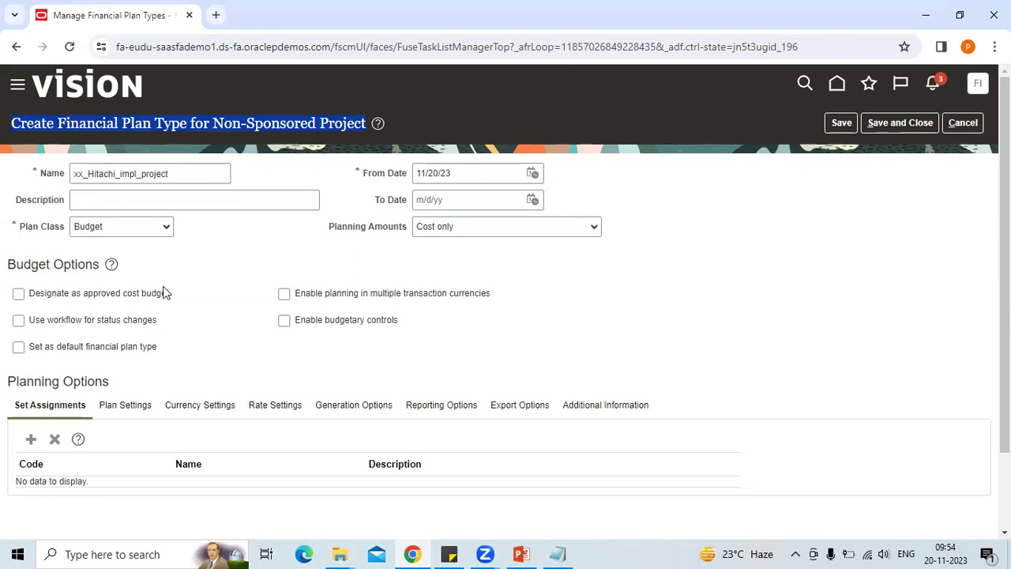
# Designate the plan type as approved cost budget and enable multiple transaction currencies, workflow for status changes and budgetary controls
pyautogui.click(112, 298)
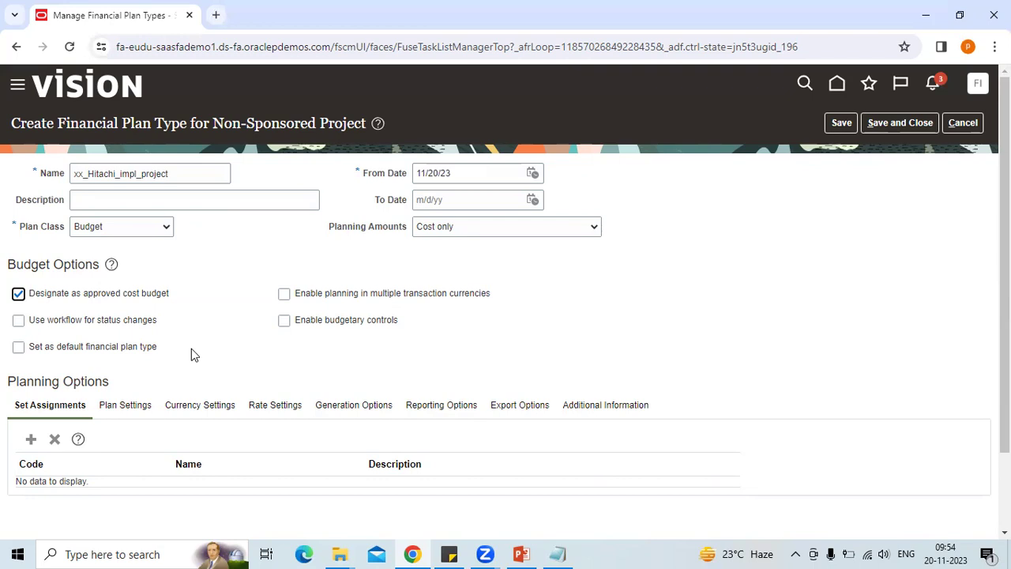
pyautogui.click(283, 298)
pyautogui.click(109, 324)
pyautogui.click(285, 324)
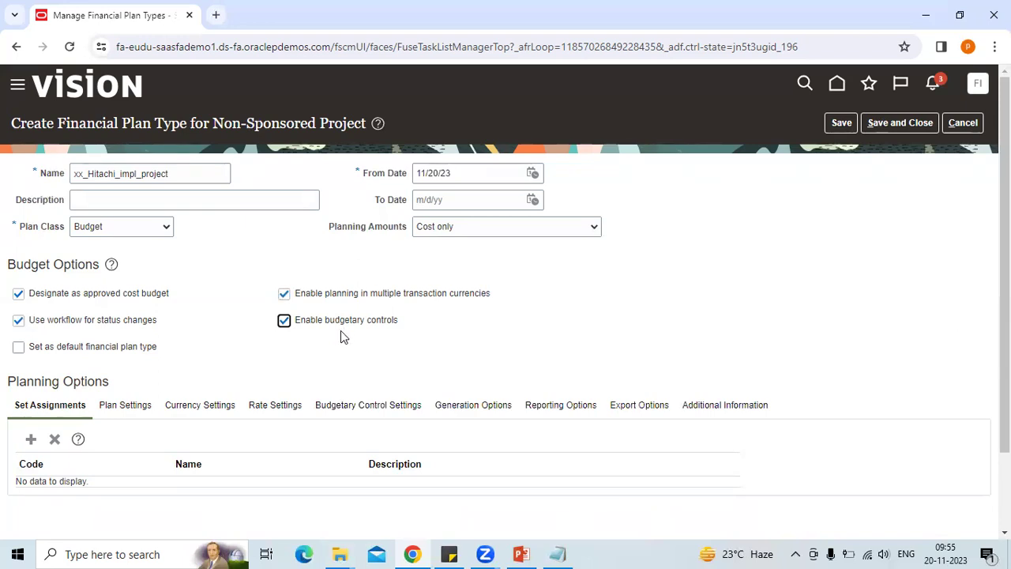
# Examine the budgetary control settings for the Project and Top Resource control budgets, including the available control levels
pyautogui.click(360, 412)
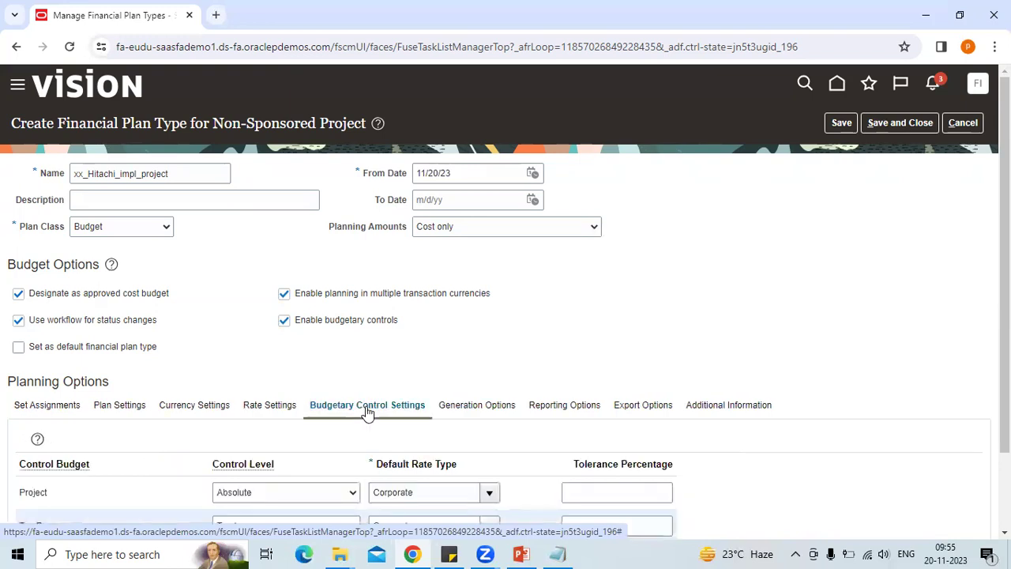
pyautogui.scroll(-2, 1005, 532)
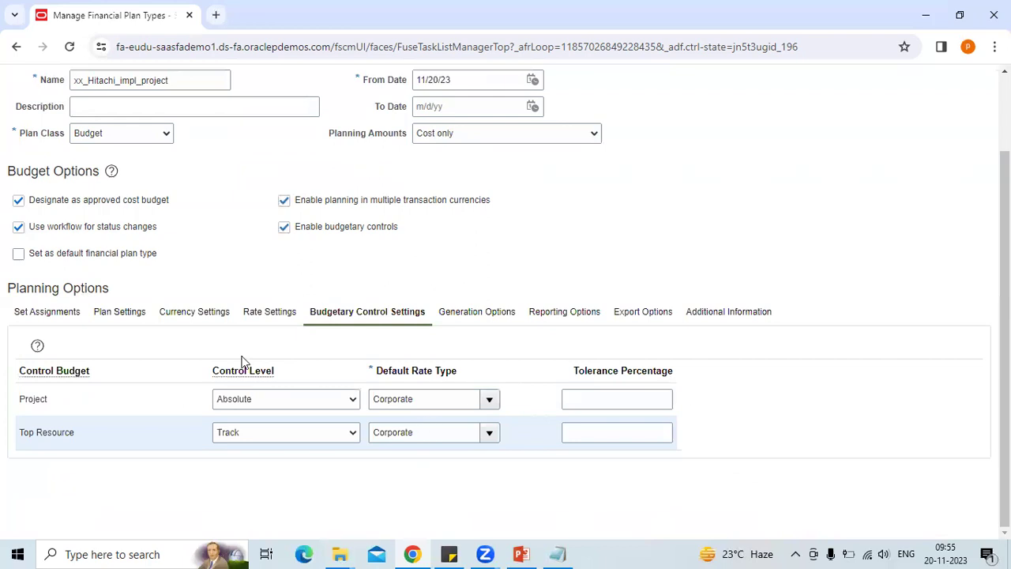
pyautogui.click(282, 399)
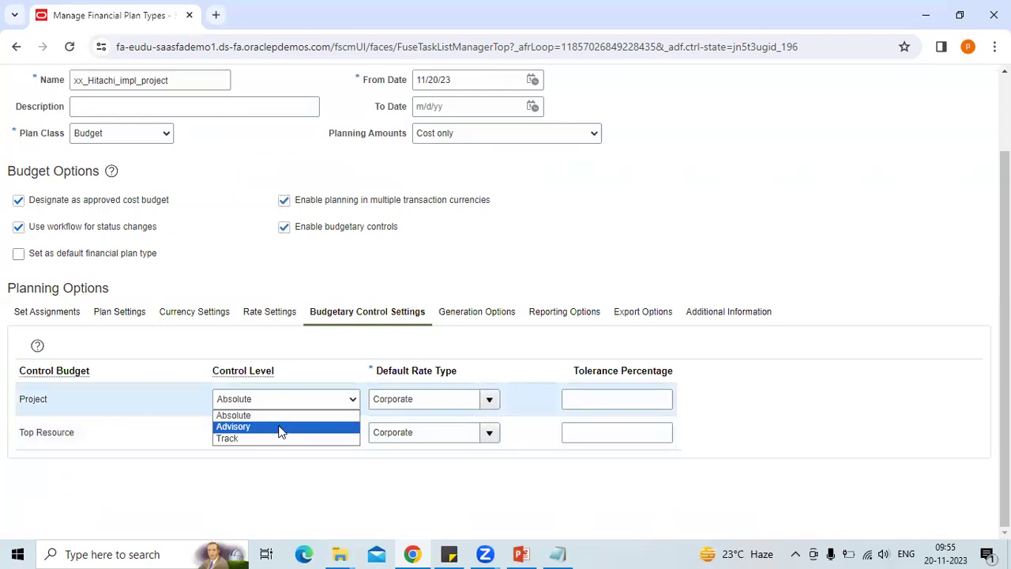
pyautogui.click(295, 357)
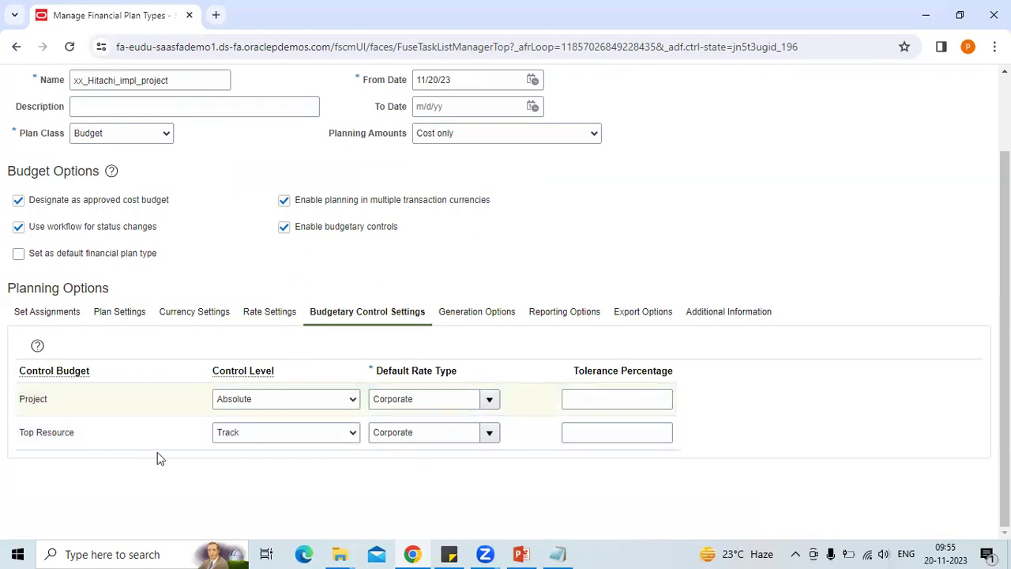
pyautogui.click(82, 404)
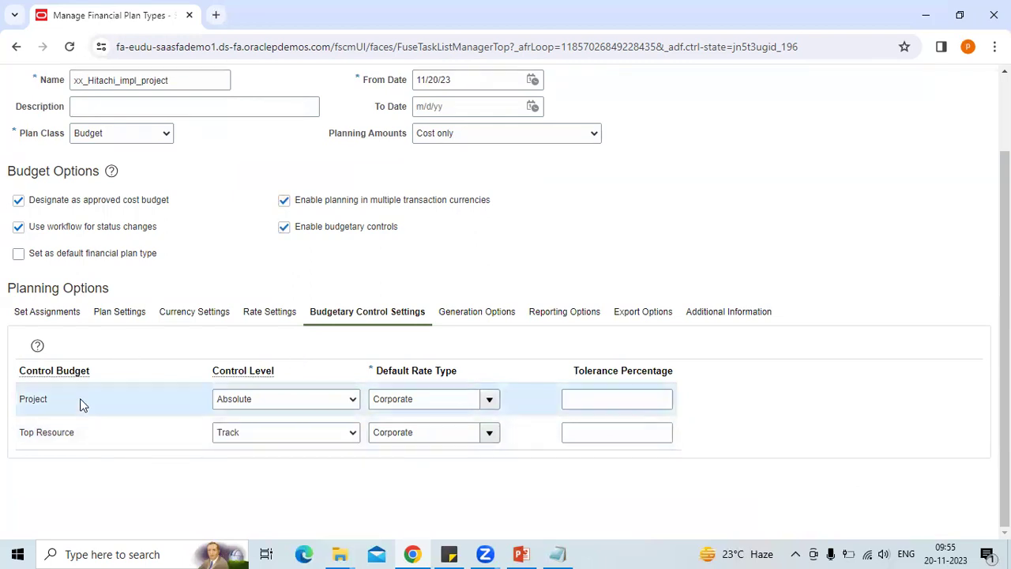
pyautogui.click(79, 419)
pyautogui.click(79, 408)
pyautogui.click(76, 430)
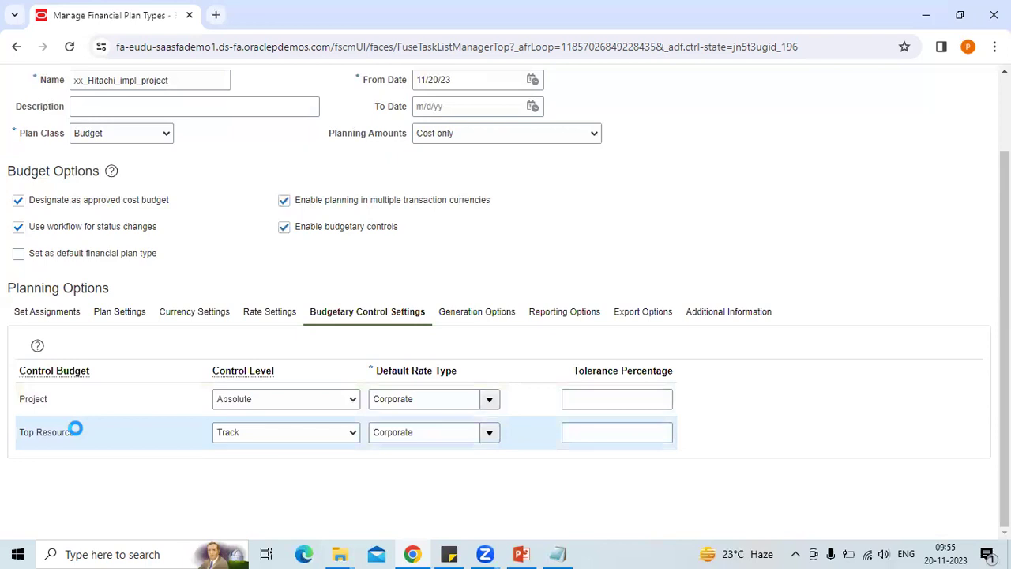
pyautogui.click(93, 401)
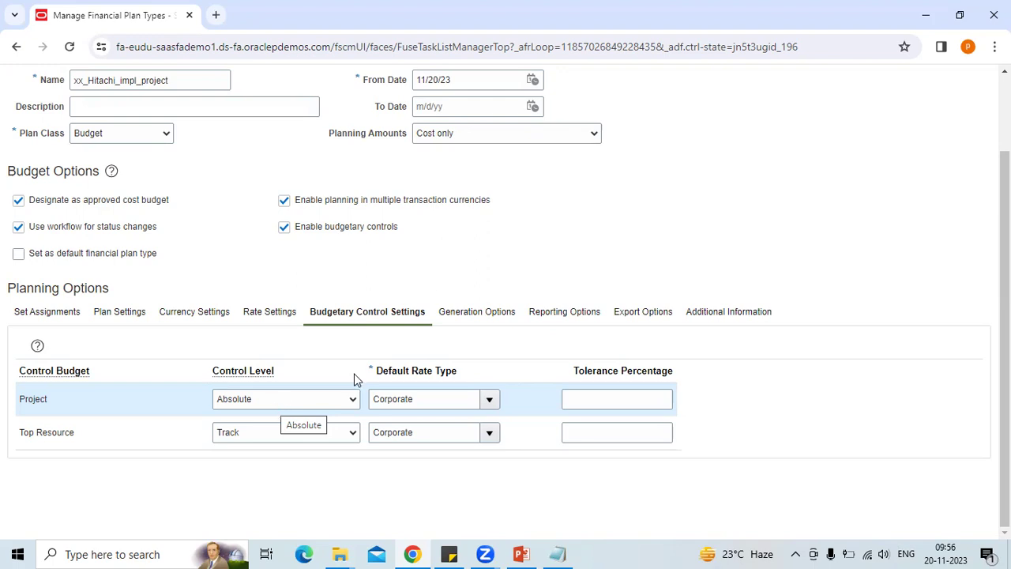
# Set the Project control budget's tolerance percentage to 1 and check its control level options, keeping Absolute
pyautogui.click(623, 397)
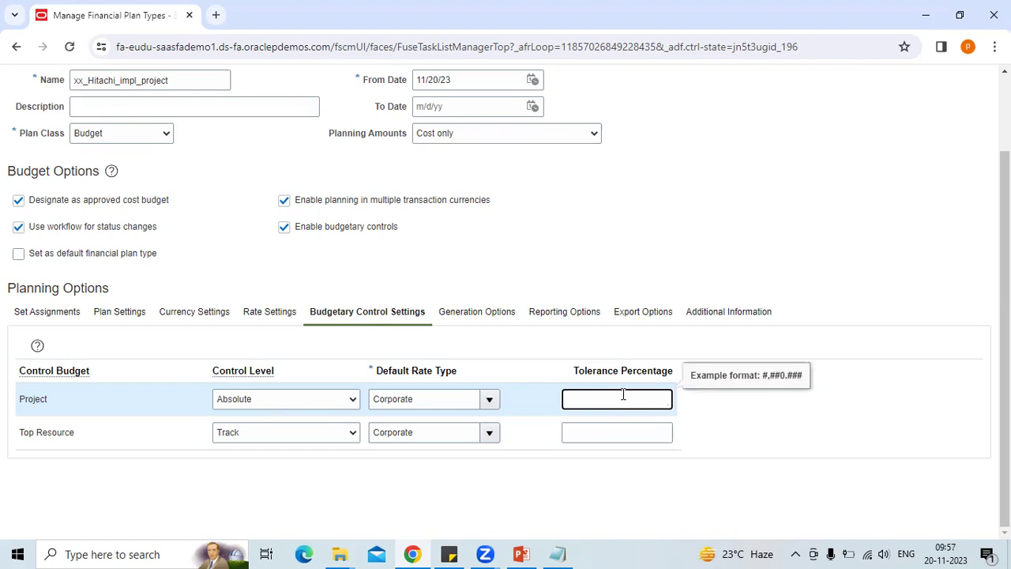
pyautogui.write('1')
pyautogui.click(257, 399)
pyautogui.click(257, 399)
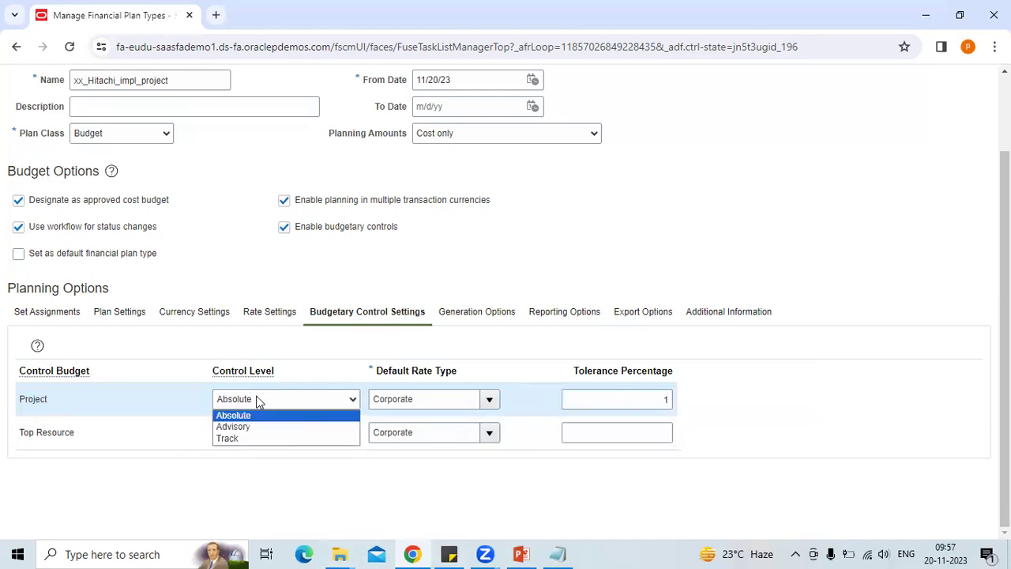
pyautogui.click(257, 399)
pyautogui.click(256, 398)
pyautogui.click(265, 331)
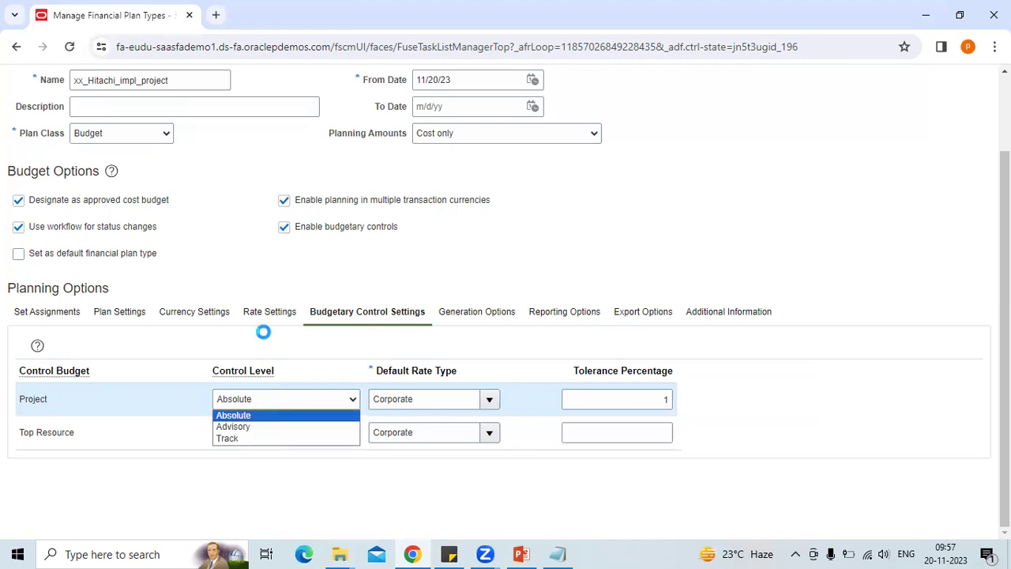
# Set the Project control budget's control level to Advisory and review the available control levels
pyautogui.click(268, 402)
pyautogui.press('Down')
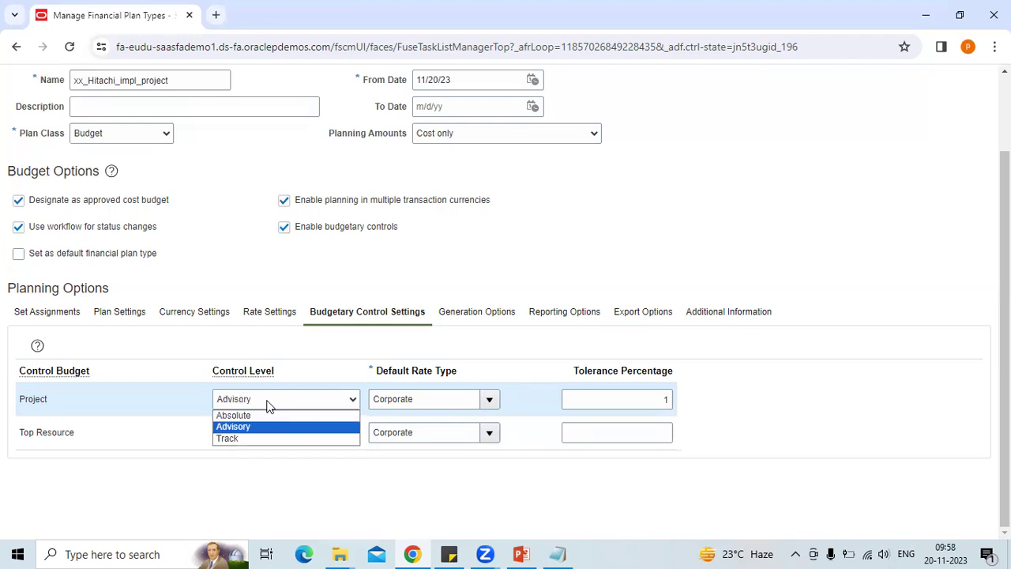
pyautogui.press('Return')
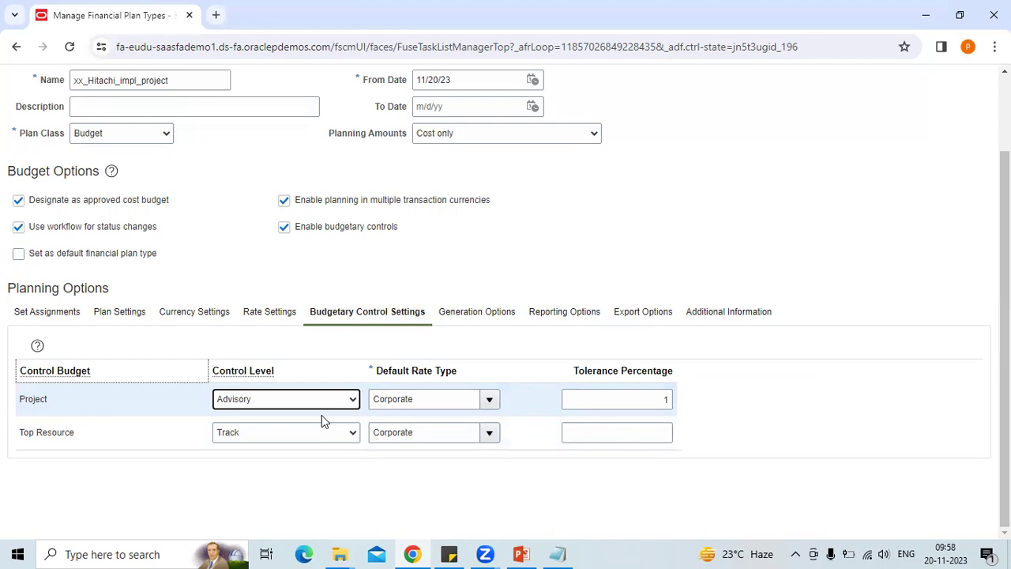
pyautogui.click(322, 405)
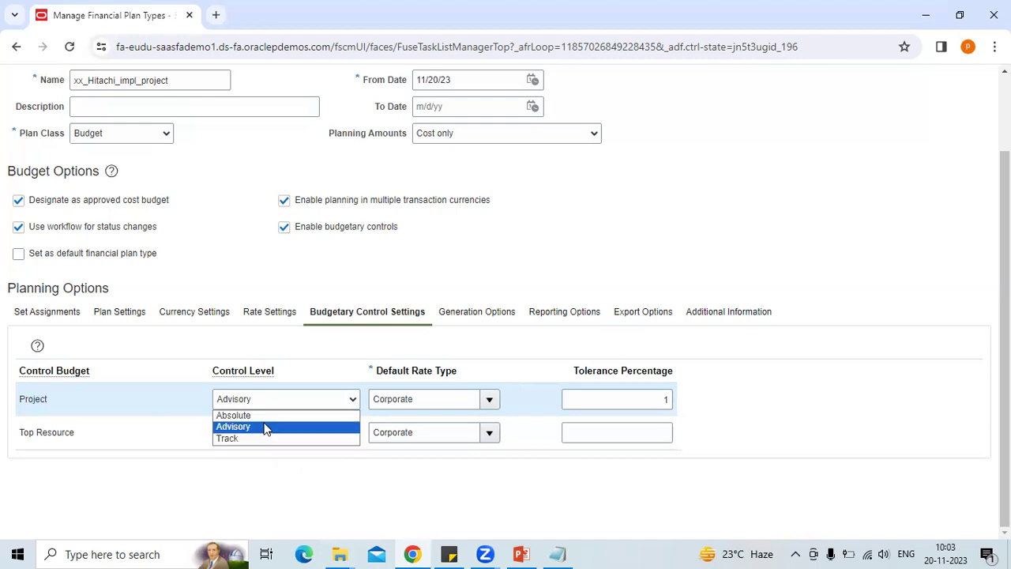
pyautogui.click(312, 369)
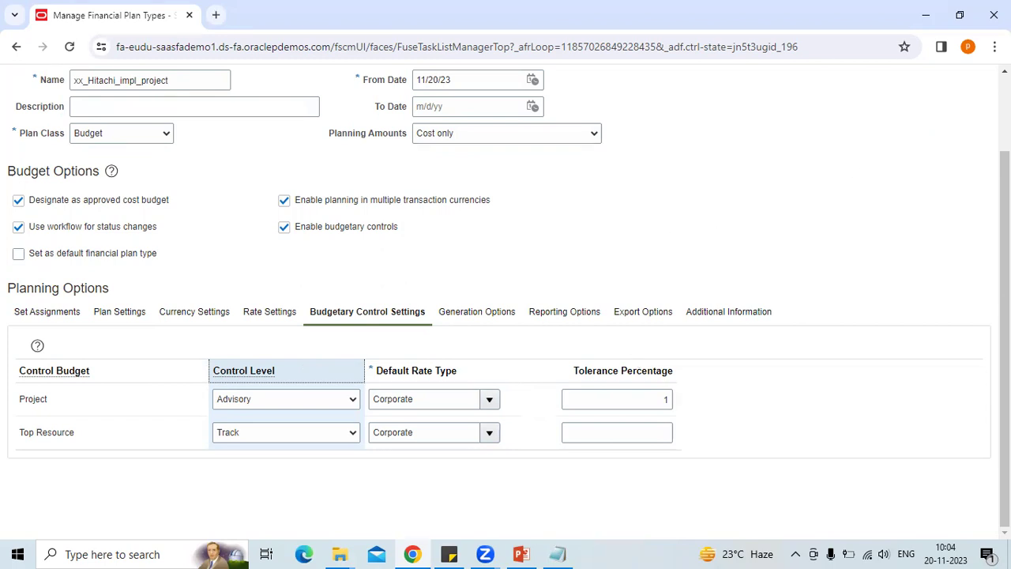
# Set the Project control budget to Absolute with a tolerance percentage of 10, and discard the unsaved financial plan type, returning to the setup tasks
pyautogui.scroll(2, 505, 300)
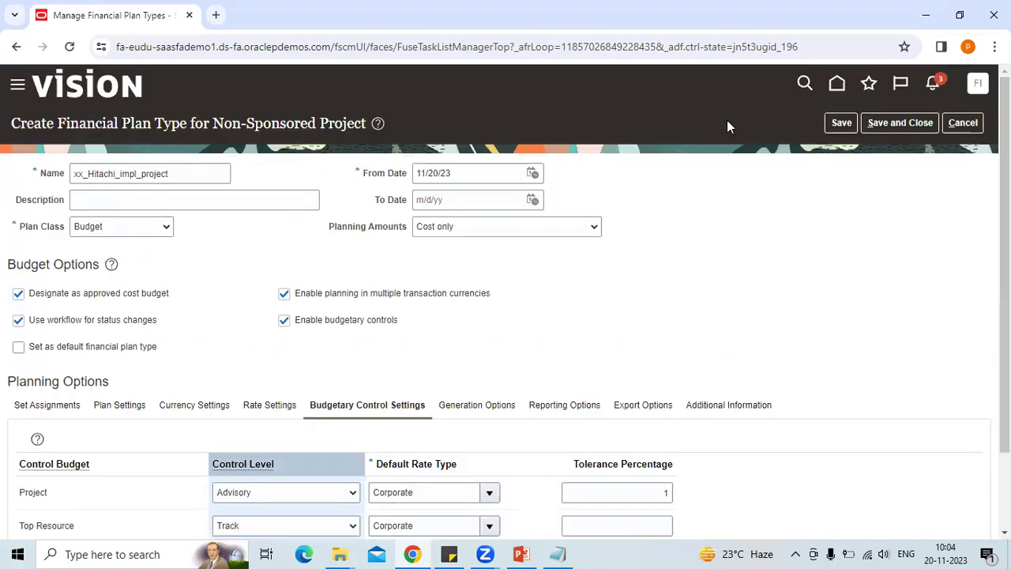
pyautogui.tripleClick(137, 119)
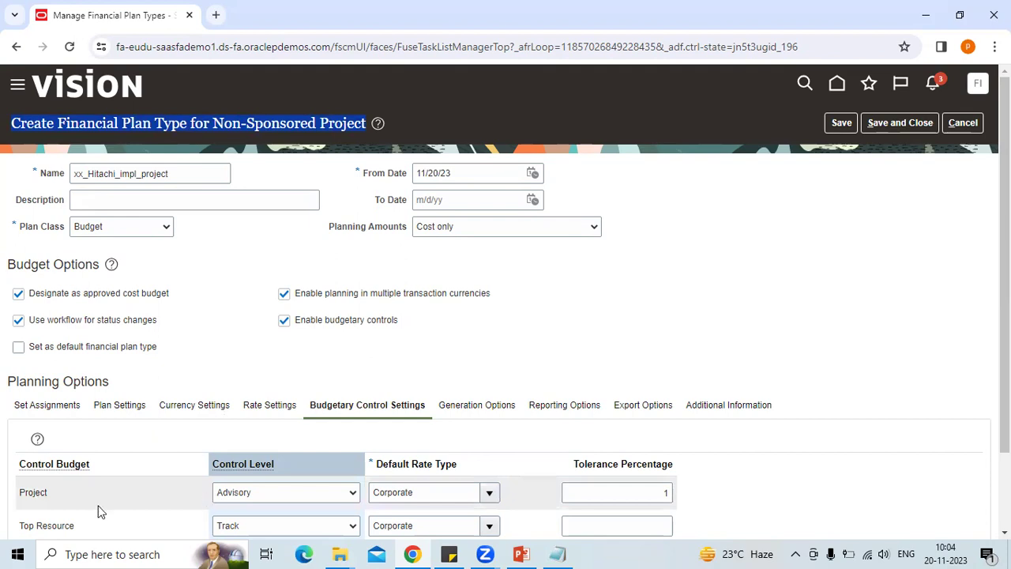
pyautogui.click(237, 494)
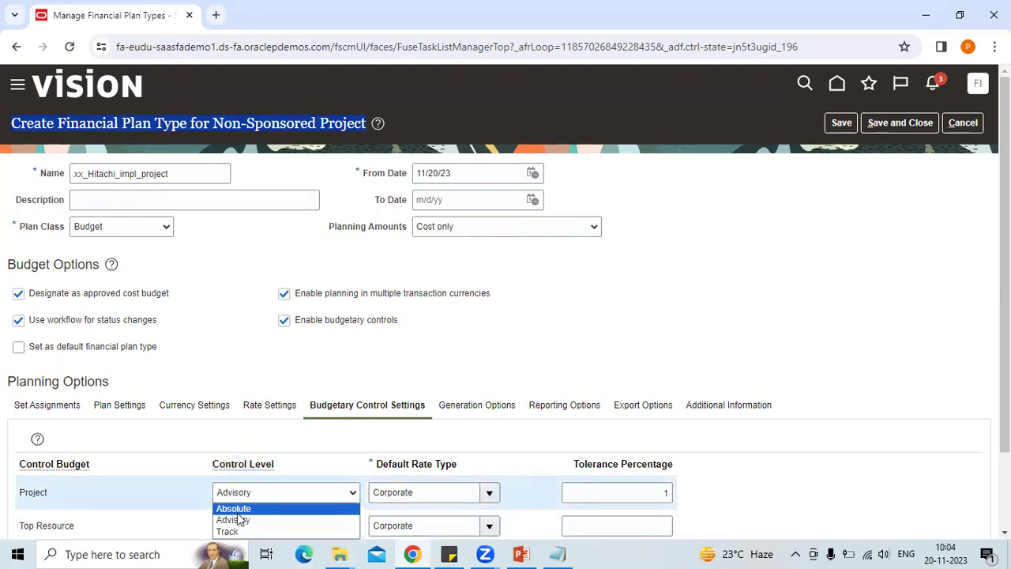
pyautogui.click(235, 509)
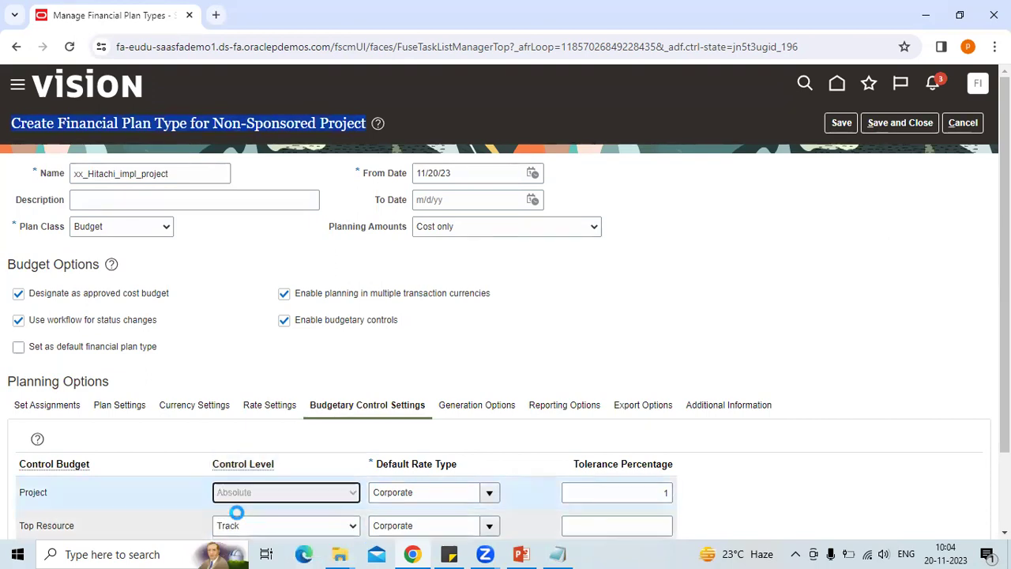
pyautogui.click(666, 494)
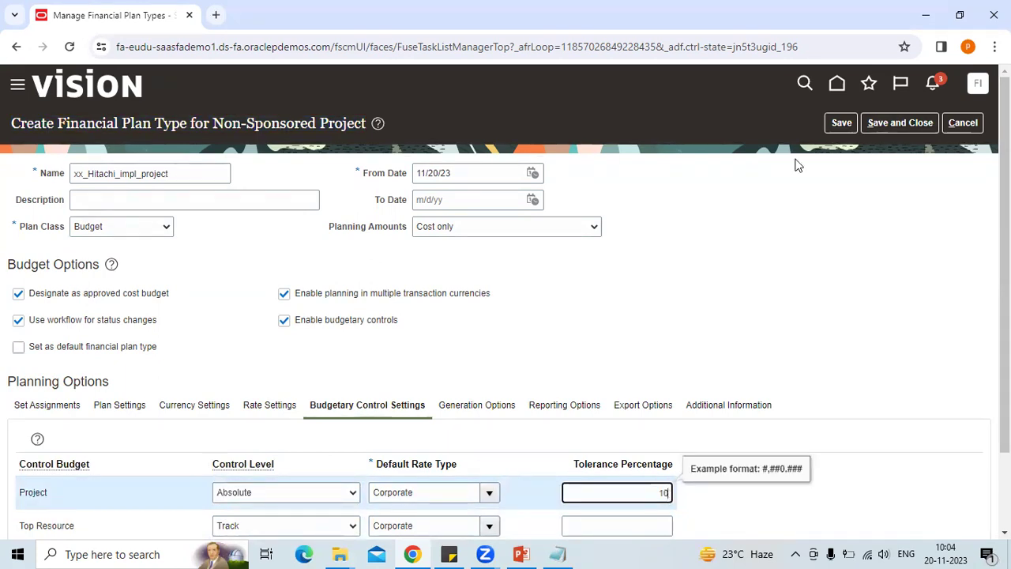
pyautogui.click(958, 123)
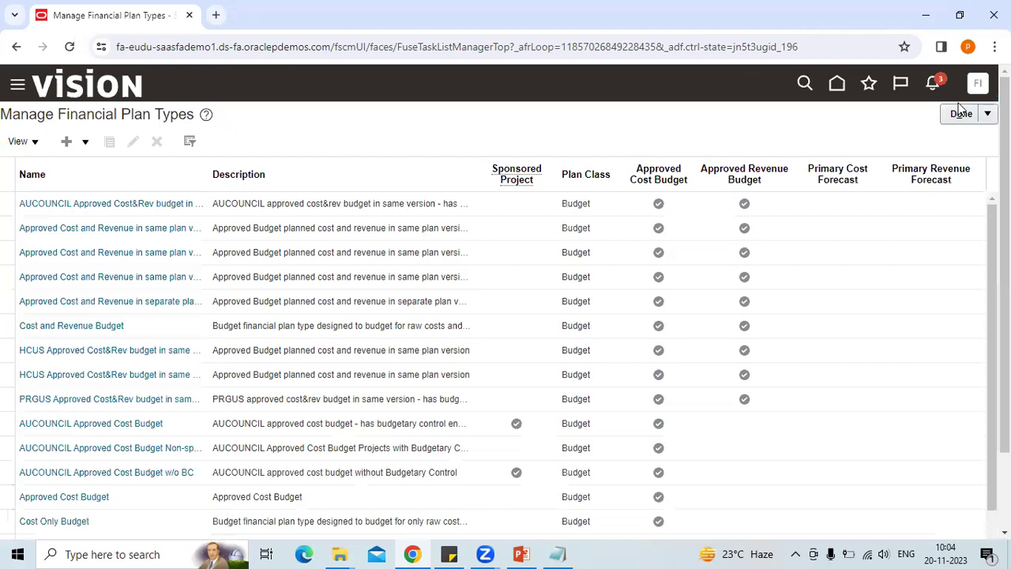
pyautogui.click(959, 114)
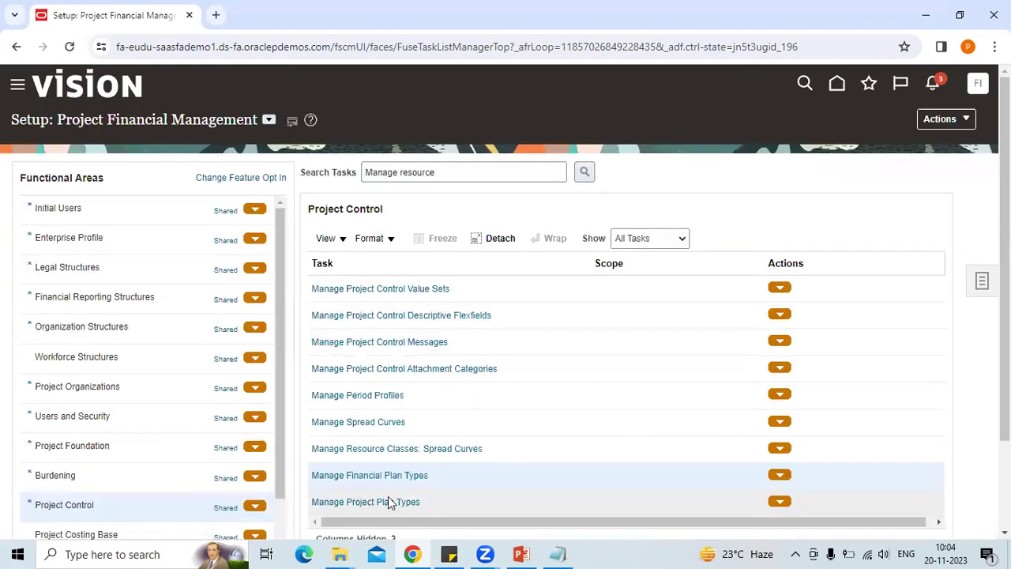
# Examine the budget generation options of the Cost Project Plan Type, including its financial plan type, and return to the setup tasks without saving
pyautogui.click(383, 502)
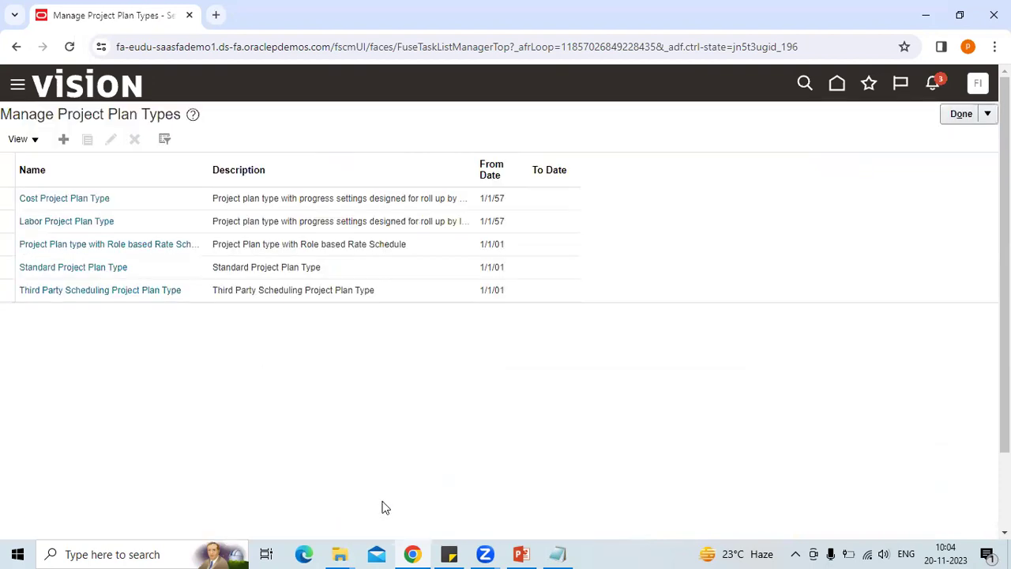
pyautogui.click(43, 203)
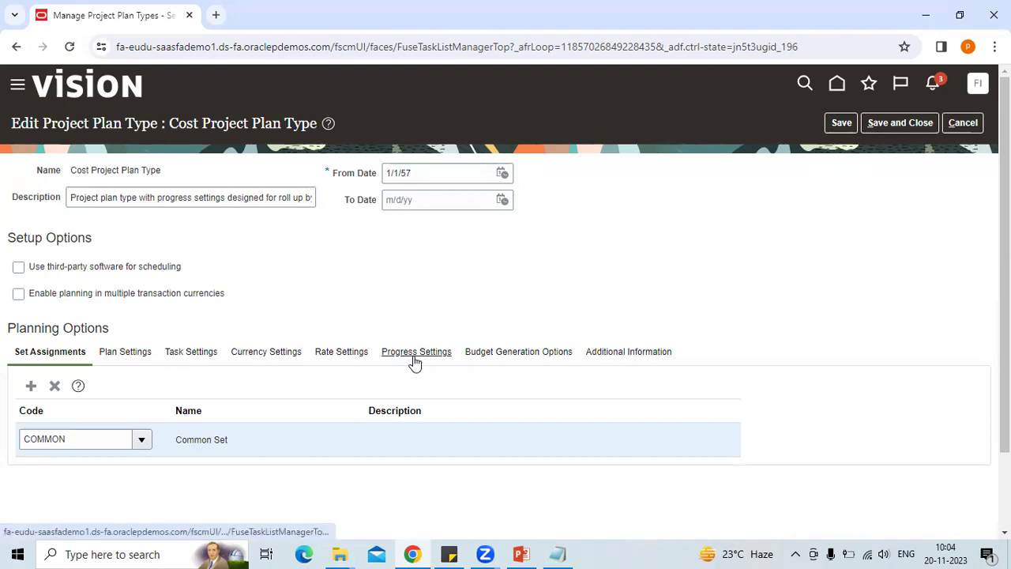
pyautogui.click(498, 357)
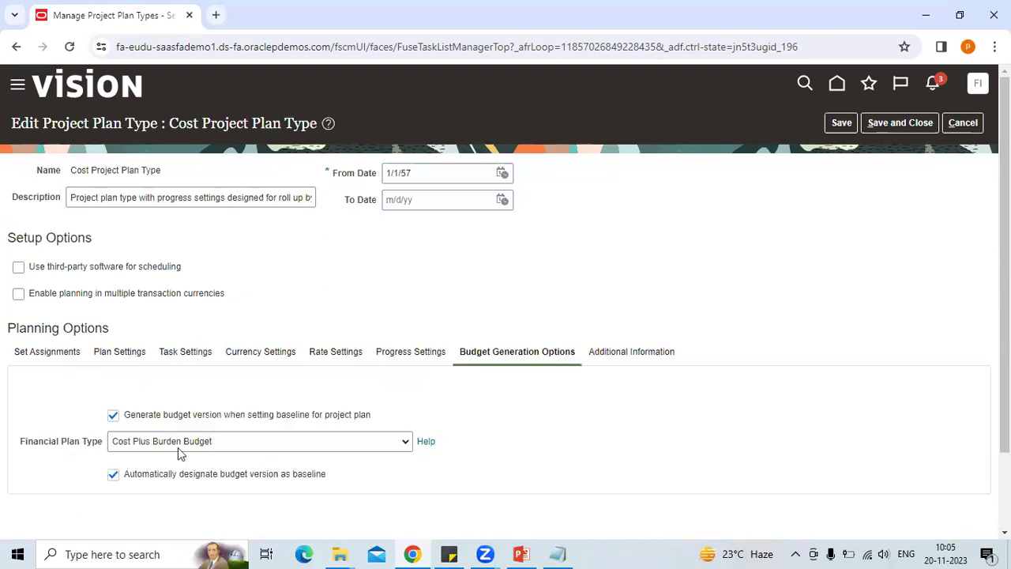
pyautogui.click(198, 444)
pyautogui.click(198, 444)
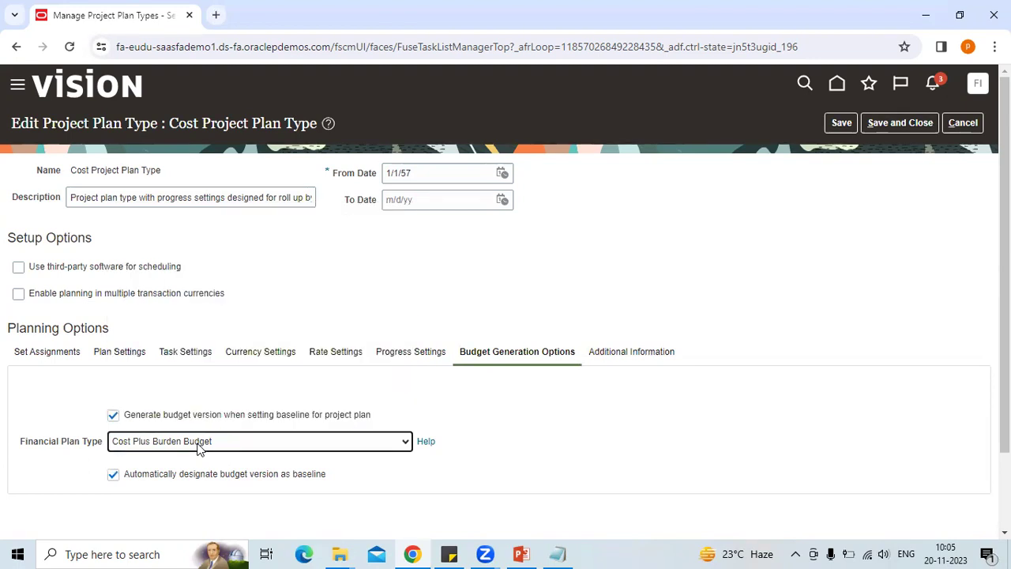
pyautogui.click(961, 123)
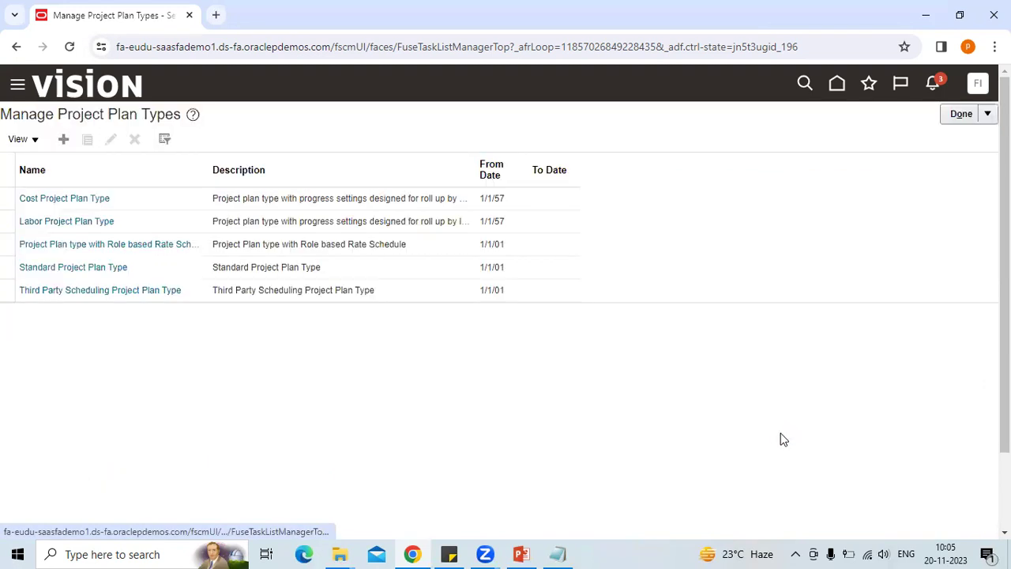
pyautogui.click(962, 115)
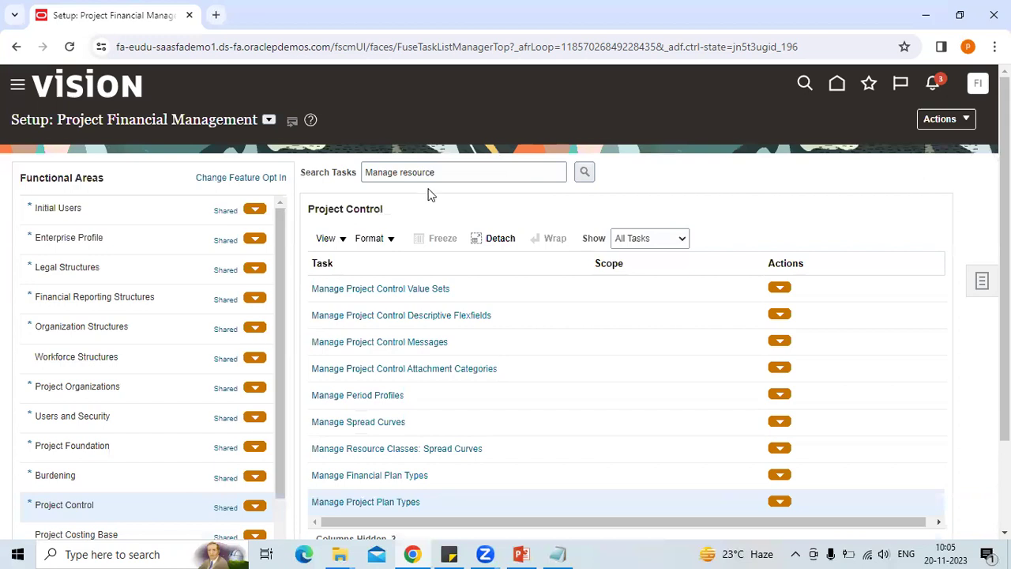
# Search the setup tasks for "Manage Project Template" and open the Manage Project Templates task
pyautogui.click(434, 179)
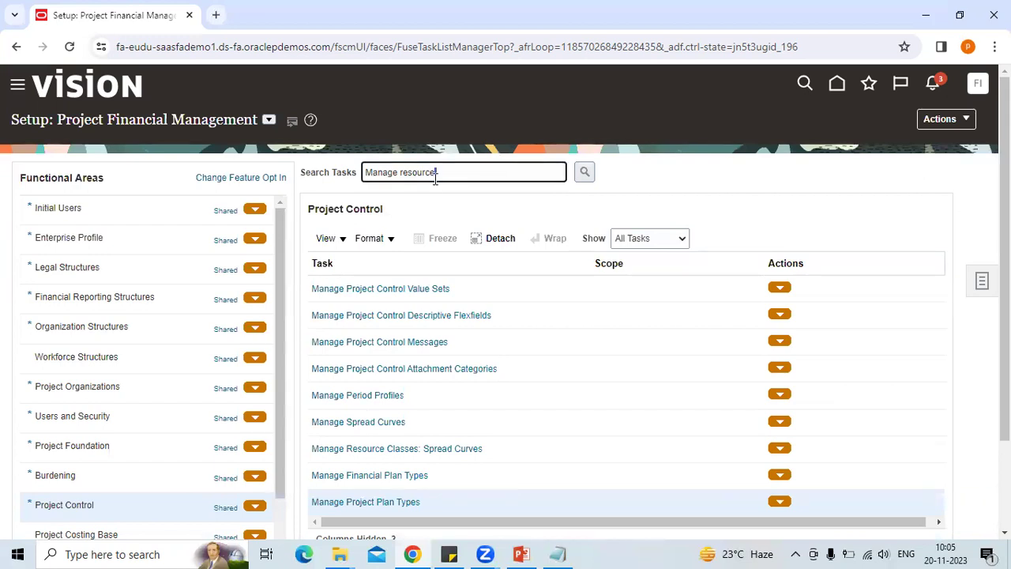
pyautogui.doubleClick(418, 173)
pyautogui.press('BackSpace')
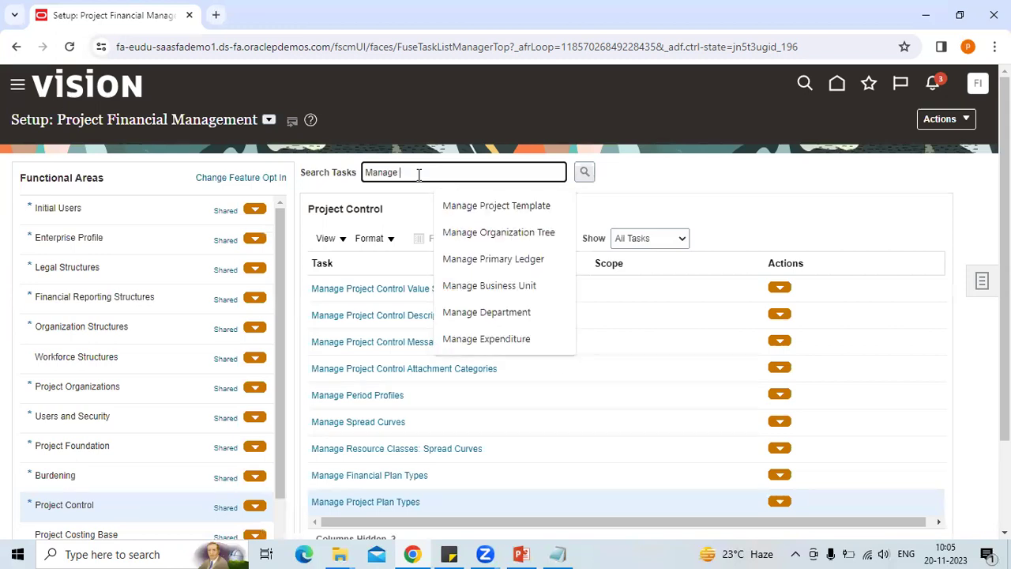
pyautogui.write('project te')
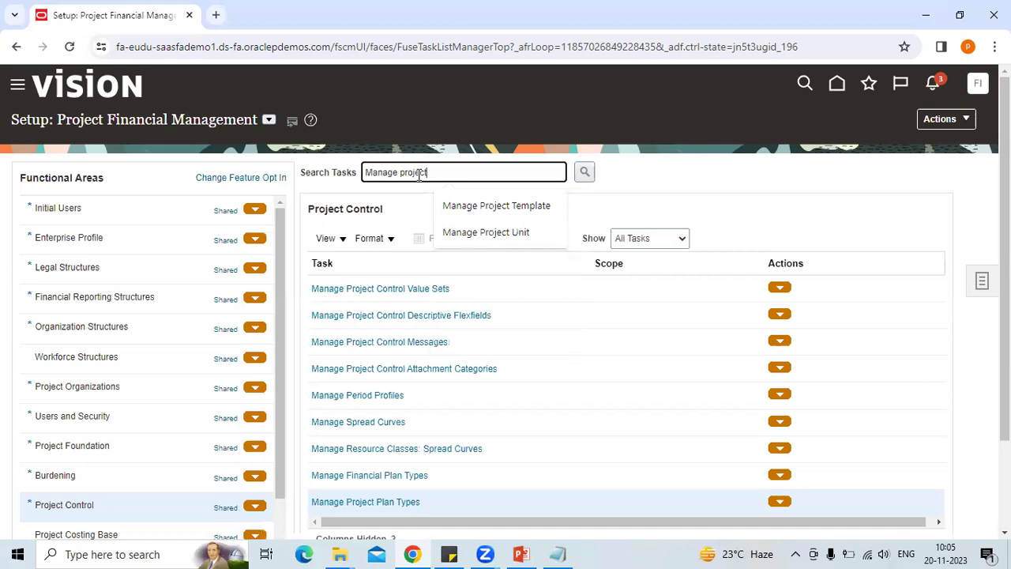
pyautogui.press('Down')
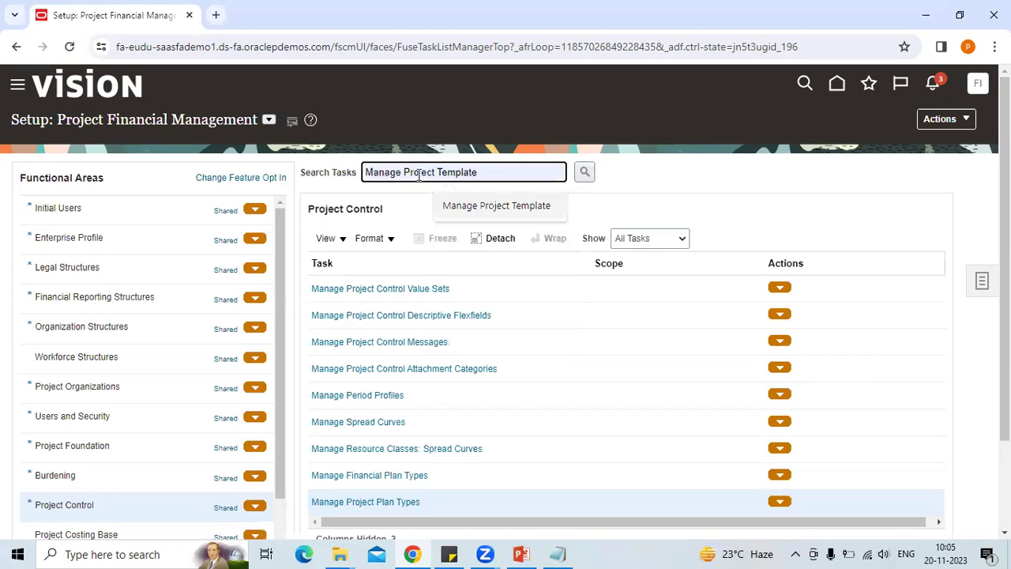
pyautogui.press('Return')
pyautogui.click(586, 174)
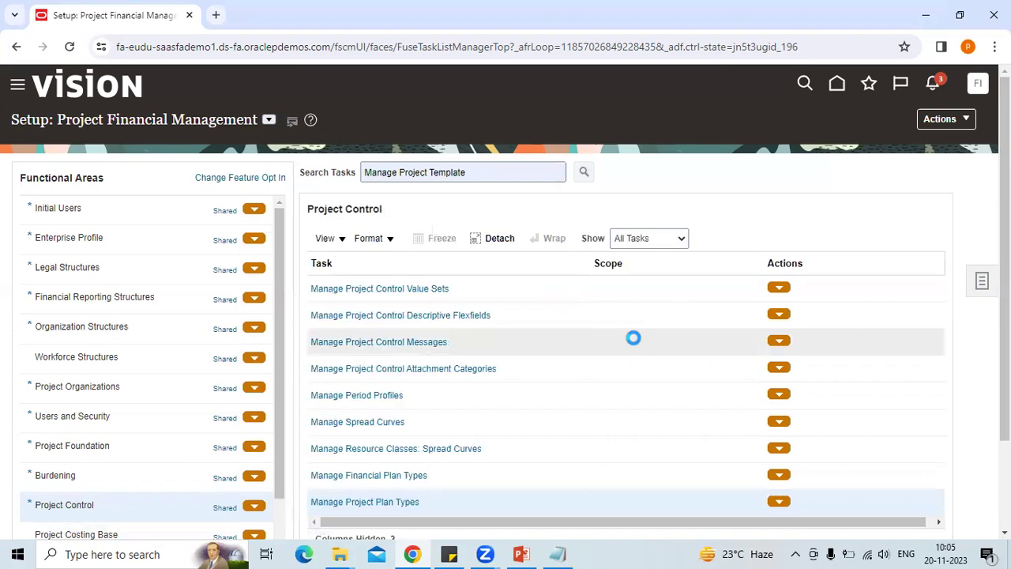
pyautogui.click(485, 531)
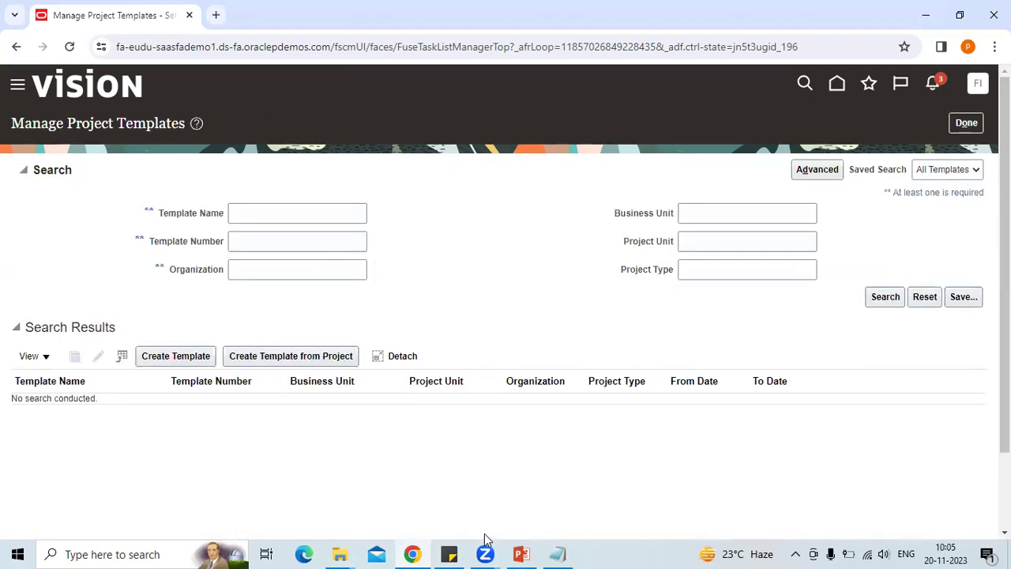
# Search for project templates whose name contains US and open the US Internal no Burden template
pyautogui.click(348, 210)
pyautogui.write('Uz')
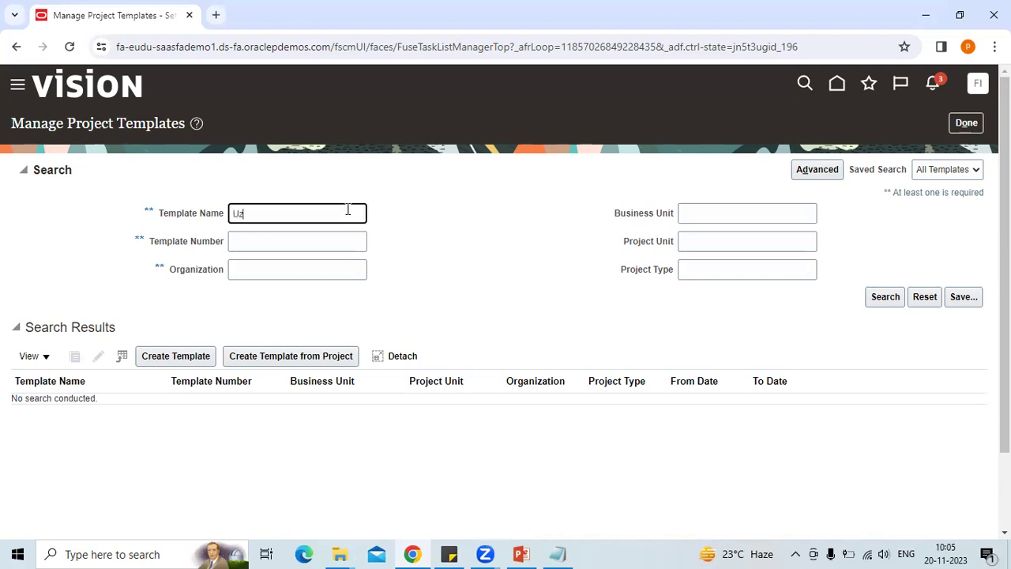
pyautogui.write('S')
pyautogui.click(884, 297)
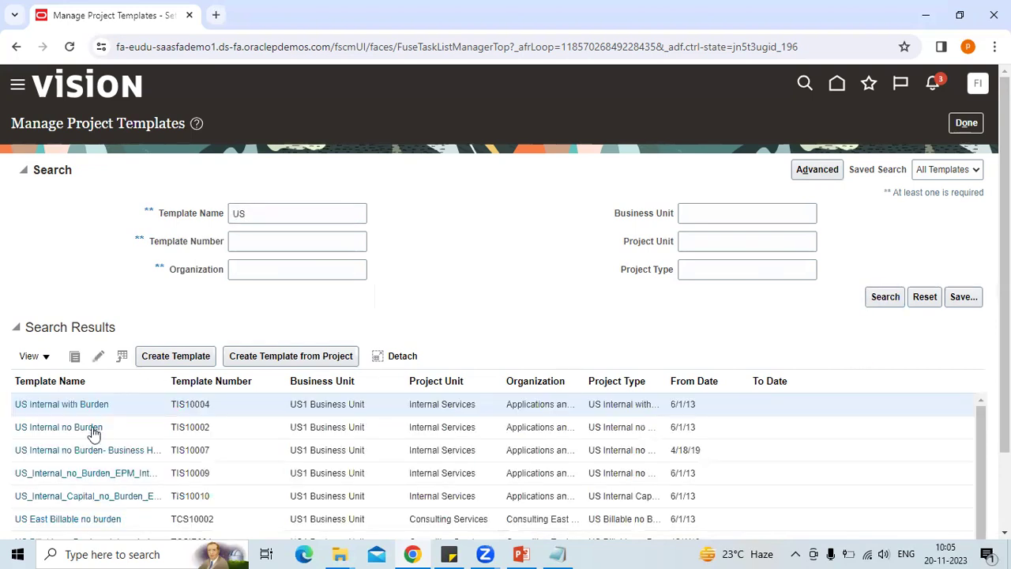
pyautogui.click(90, 429)
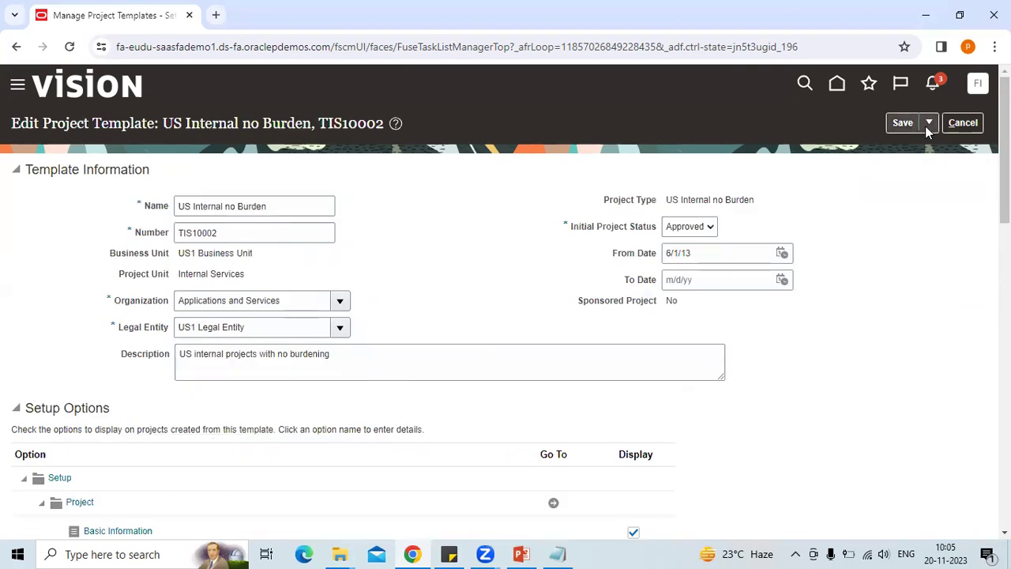
# Save and continue to the template's detailed setup and examine the project plan type assigned to it
pyautogui.click(928, 124)
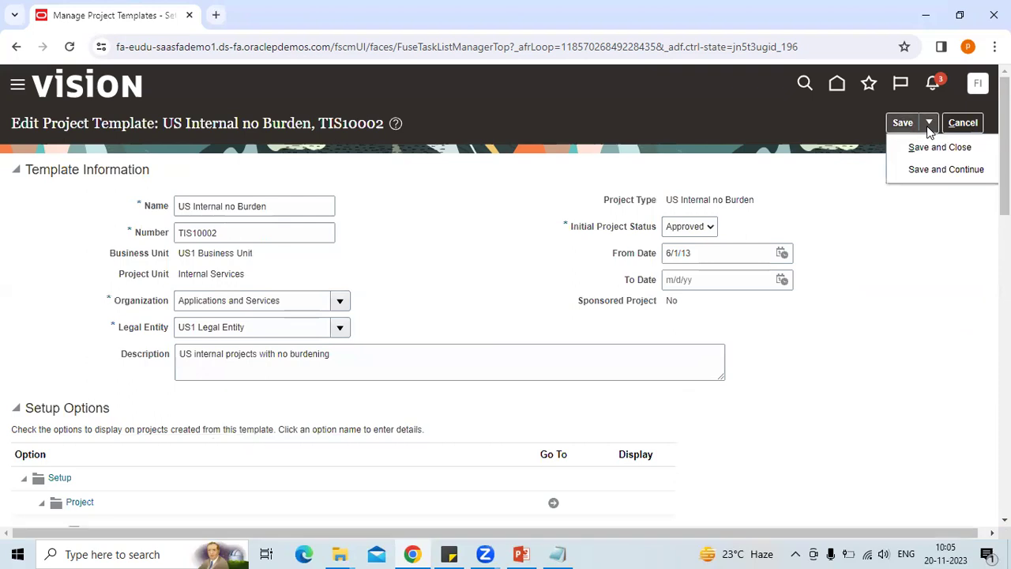
pyautogui.click(920, 170)
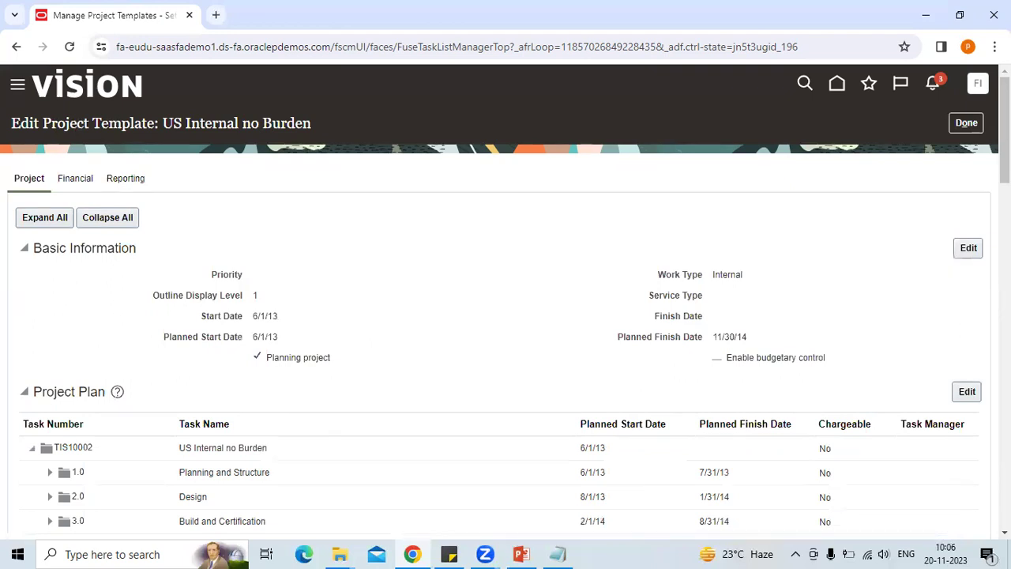
pyautogui.scroll(-5, 506, 300)
pyautogui.scroll(-5, 506, 301)
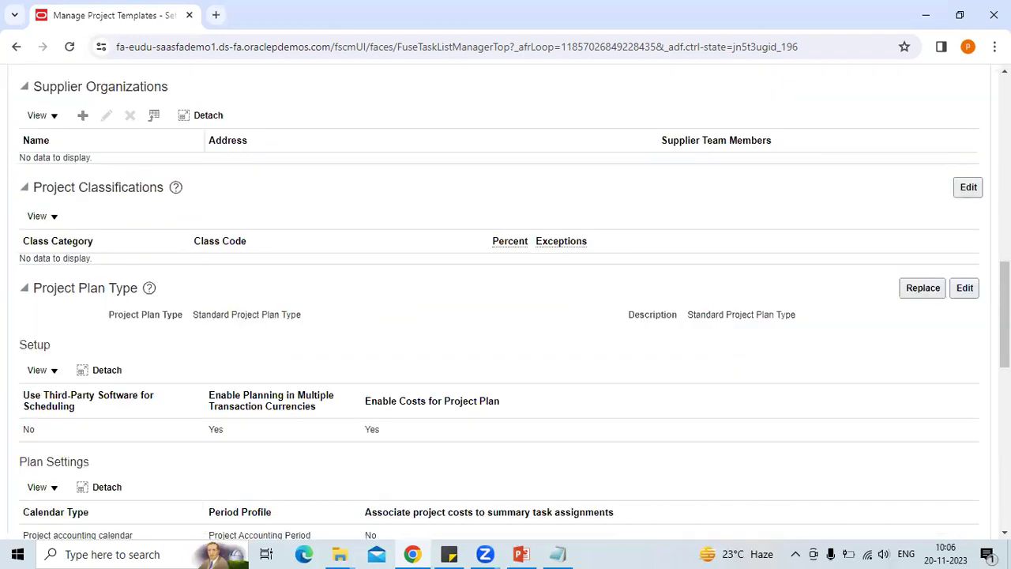
pyautogui.tripleClick(213, 309)
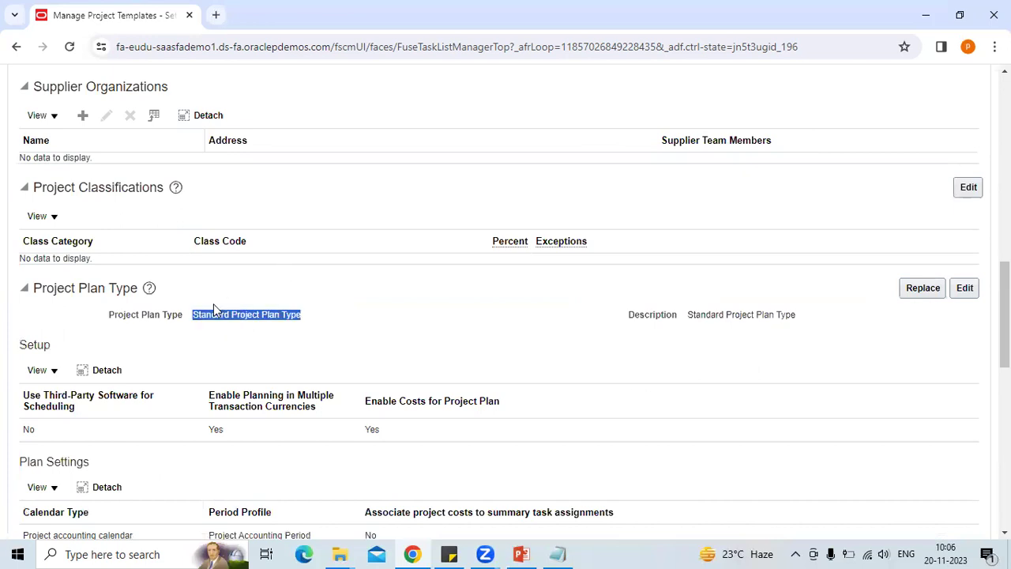
# Switch to Notepad and replace the existing period notes with the line "Create a project"
pyautogui.click(547, 552)
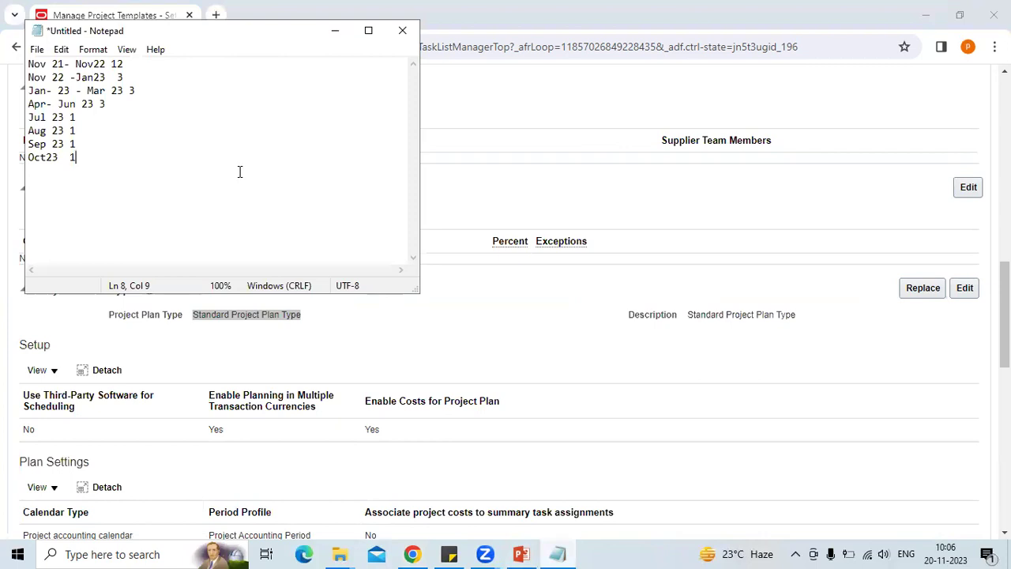
pyautogui.hotkey('ctrl', 'a')
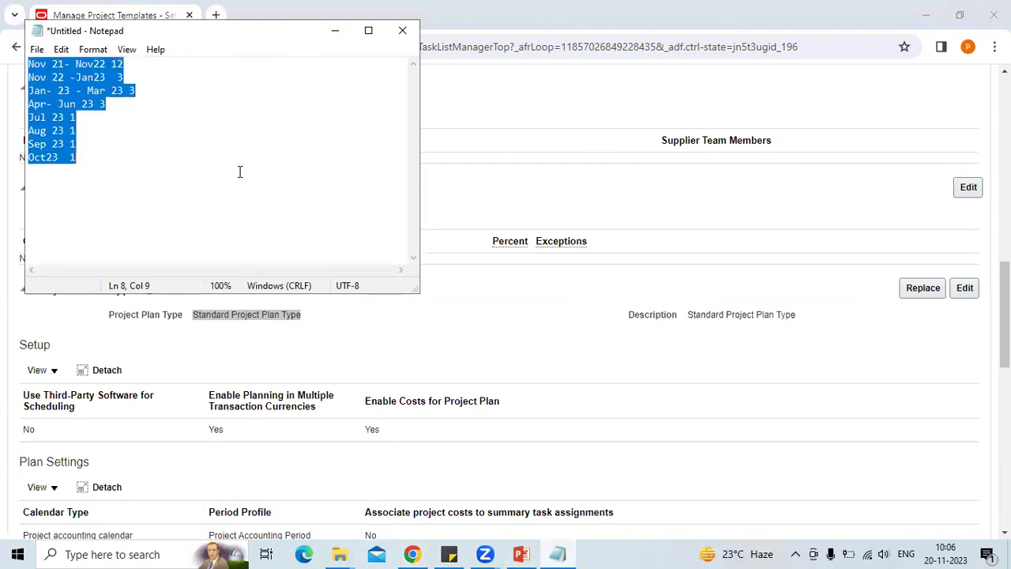
pyautogui.press('BackSpace')
pyautogui.write('Create a')
pyautogui.press('BackSpace')
pyautogui.press('BackSpace')
pyautogui.press('BackSpace')
pyautogui.write('a')
pyautogui.press('BackSpace')
pyautogui.press('BackSpace')
pyautogui.write('a project')
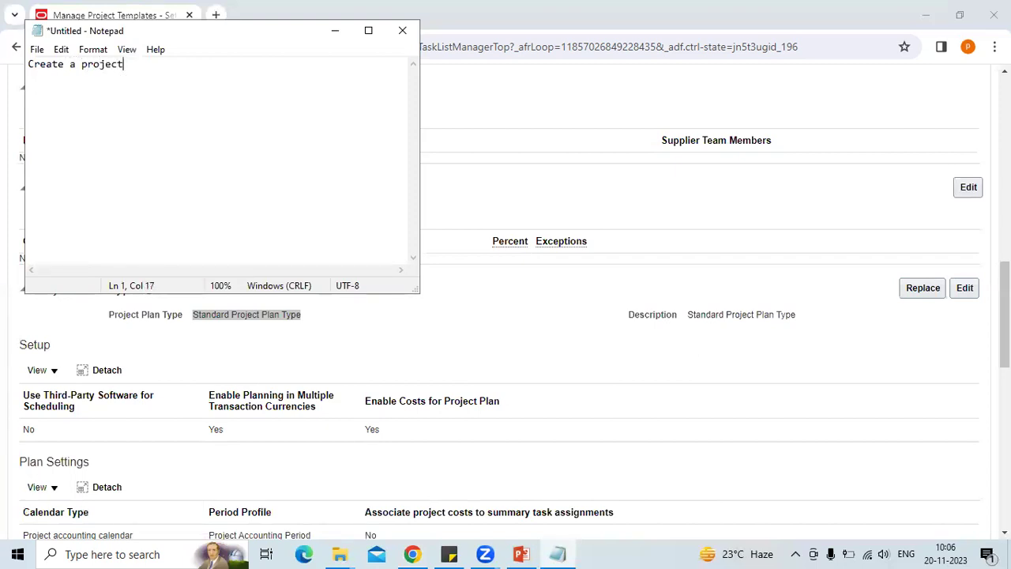
# Add the lines "Project Template" and "Project plan" below the first note, linking the lines with vertical bars
pyautogui.press('Return')
pyautogui.press('Return')
pyautogui.write('Project Template')
pyautogui.press('Return')
pyautogui.press('Return')
pyautogui.write('Project p')
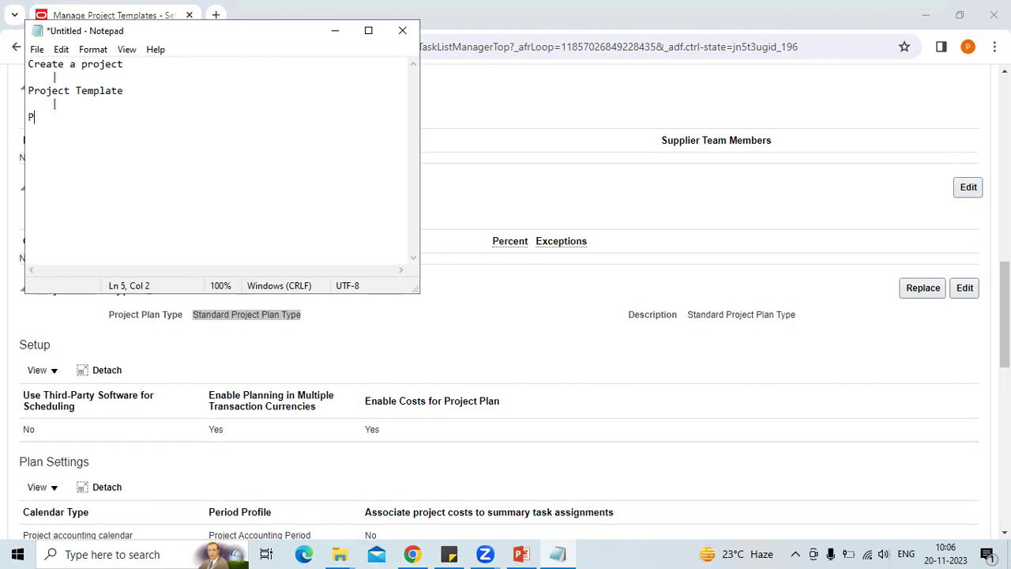
pyautogui.write('lan')
pyautogui.press('Return')
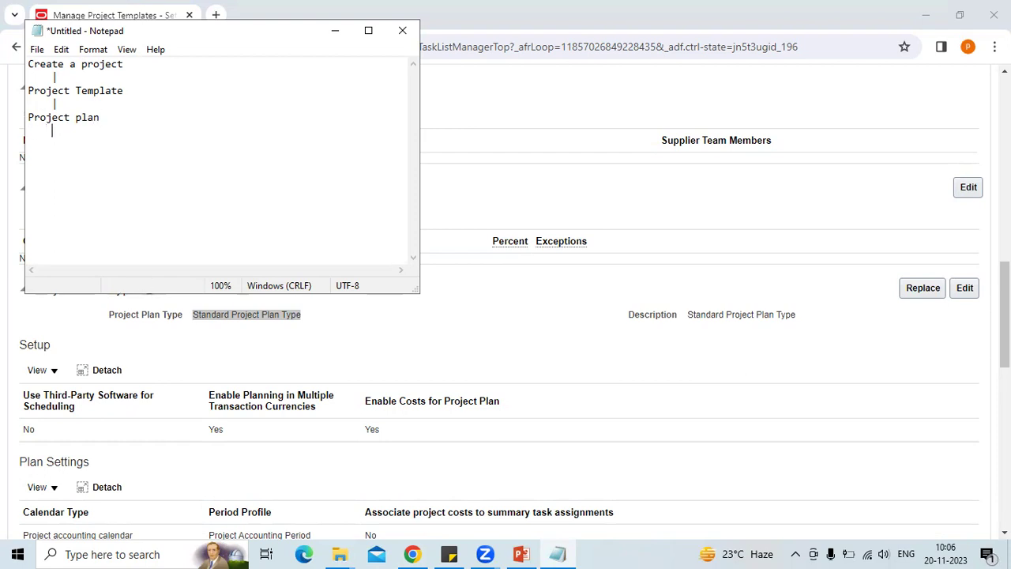
# Add a vertical bar below "Project plan" and end the note with the line "Financial Plan"
pyautogui.write('|')
pyautogui.press('Return')
pyautogui.write('Fin')
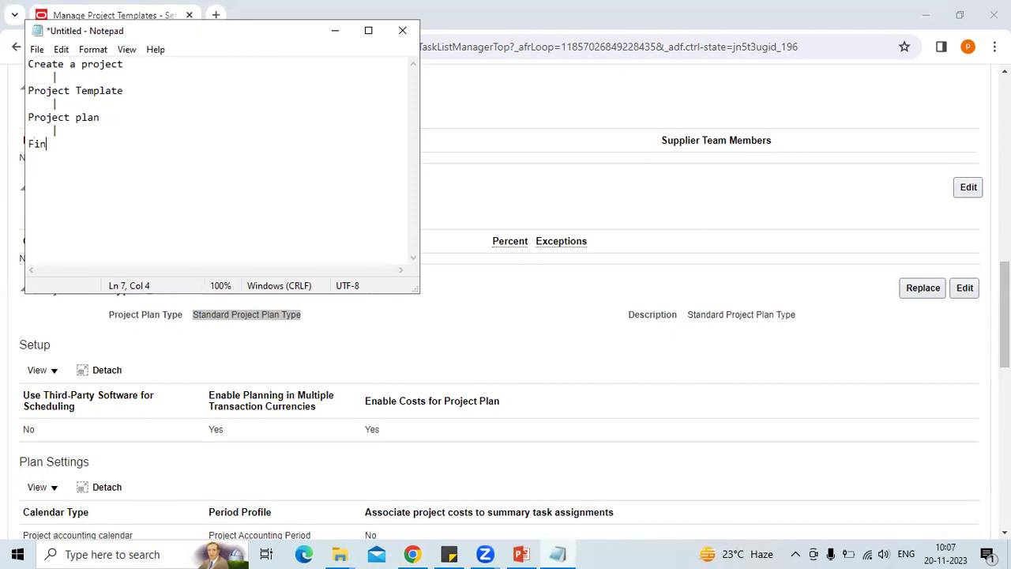
pyautogui.write('ancial PLan')
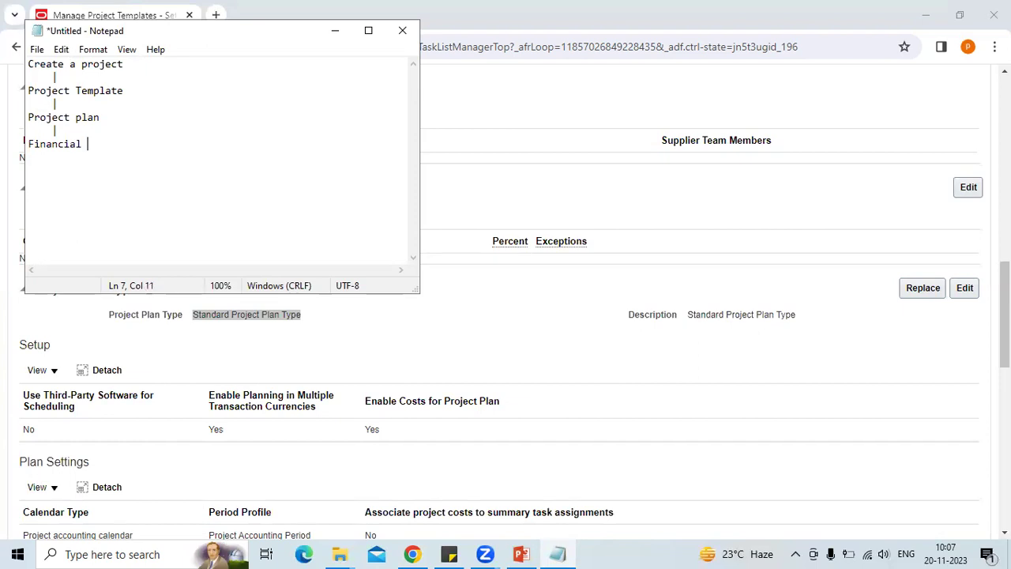
pyautogui.press('BackSpace')
pyautogui.press('BackSpace')
pyautogui.press('BackSpace')
pyautogui.write('lan')
pyautogui.doubleClick(68, 143)
pyautogui.click(68, 143)
pyautogui.doubleClick(69, 143)
pyautogui.click(69, 142)
pyautogui.doubleClick(68, 141)
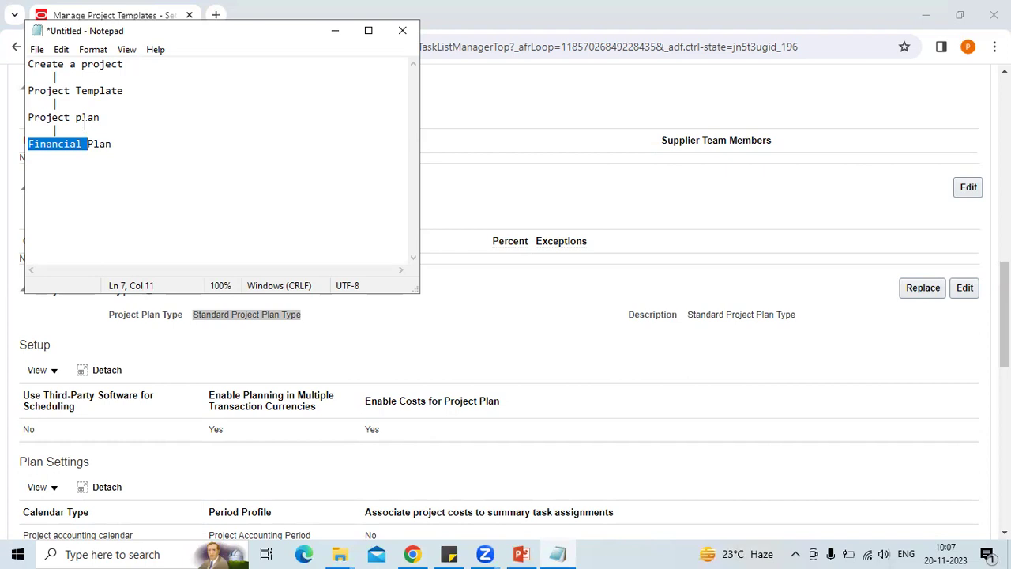
pyautogui.click(80, 117)
pyautogui.doubleClick(81, 117)
pyautogui.click(81, 117)
pyautogui.click(65, 145)
pyautogui.doubleClick(57, 121)
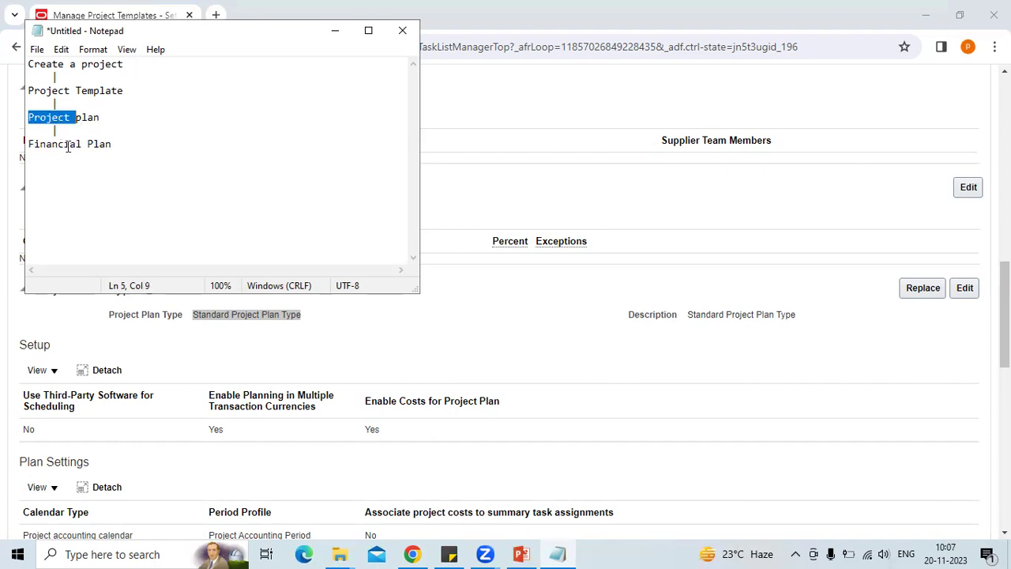
pyautogui.doubleClick(66, 144)
pyautogui.click(68, 143)
pyautogui.doubleClick(68, 144)
pyautogui.click(68, 144)
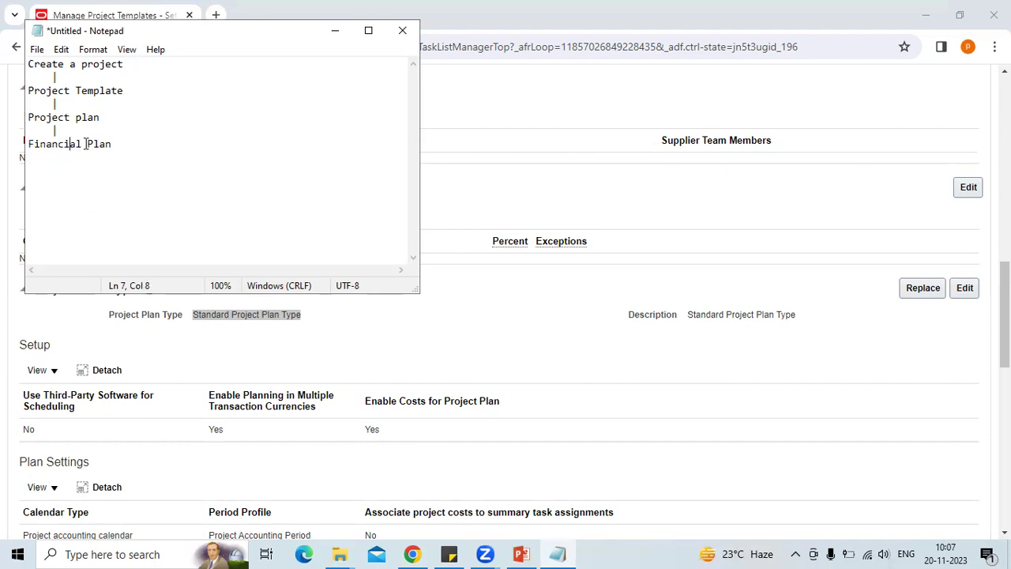
pyautogui.doubleClick(89, 116)
pyautogui.click(89, 115)
pyautogui.click(644, 196)
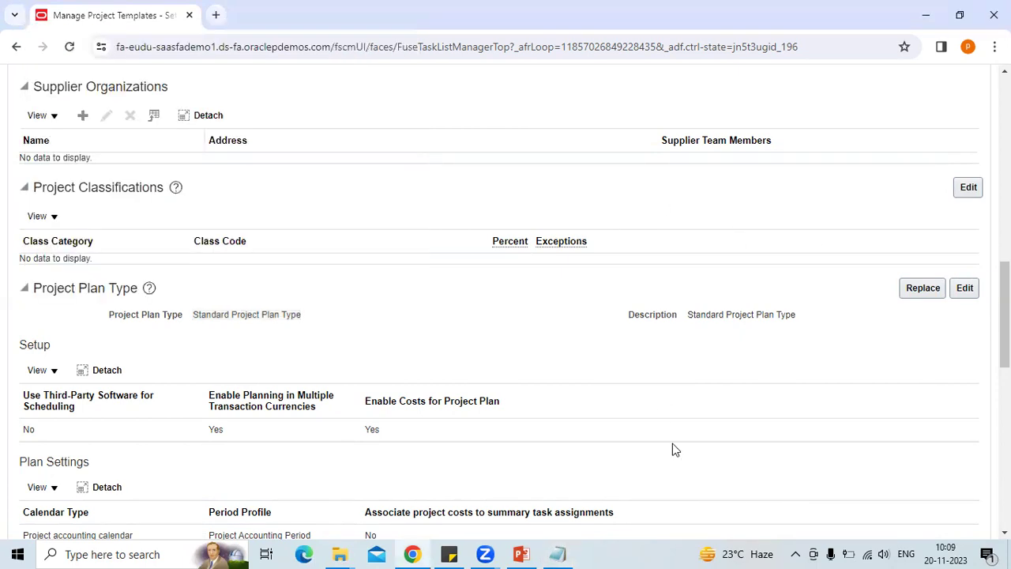
pyautogui.click(558, 551)
pyautogui.doubleClick(142, 140)
pyautogui.click(142, 139)
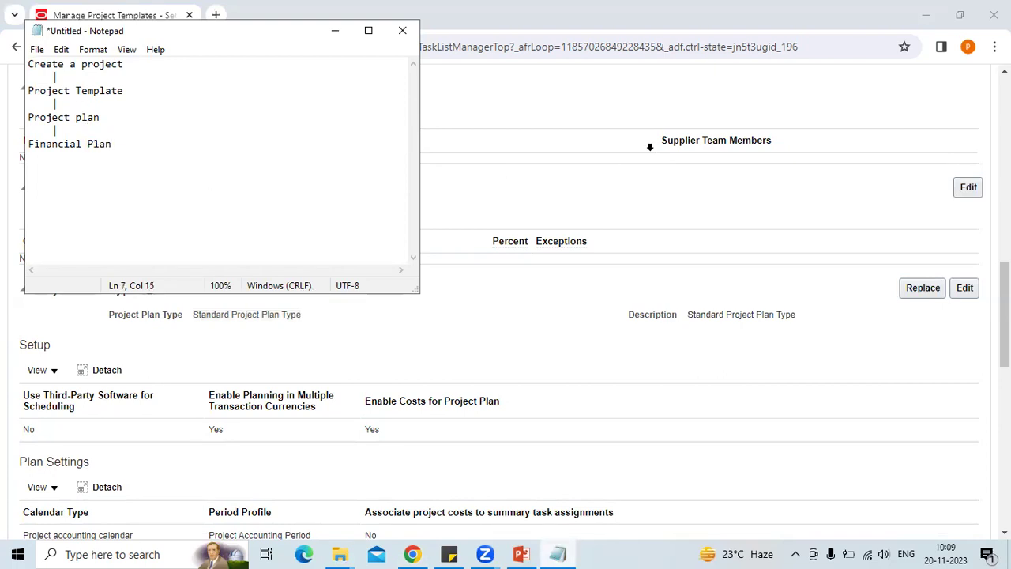
# Switch back to the browser, cancel editing the US Internal no Burden template and leave Manage Project Templates
pyautogui.click(939, 151)
pyautogui.scroll(15, 938, 151)
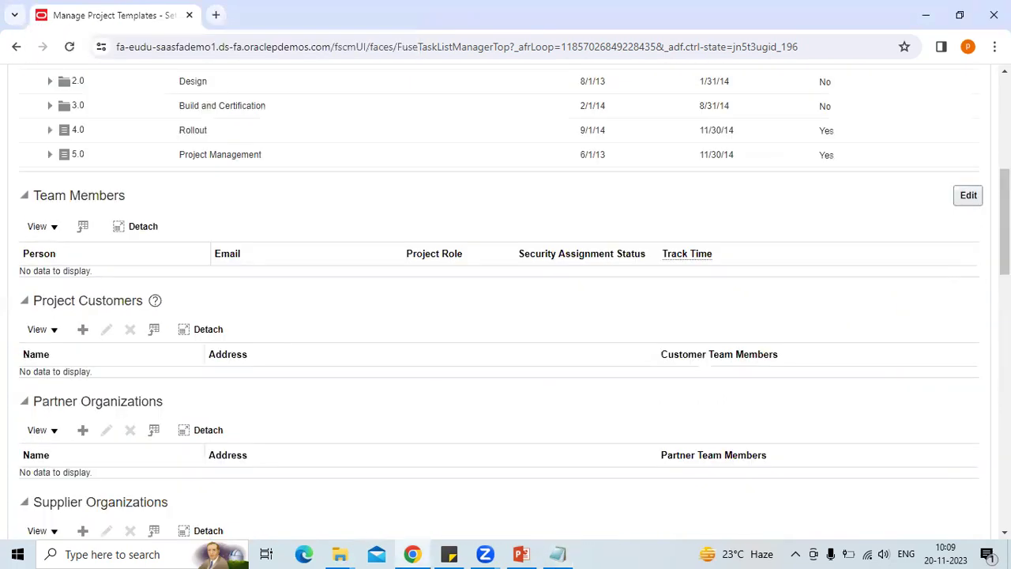
pyautogui.click(977, 124)
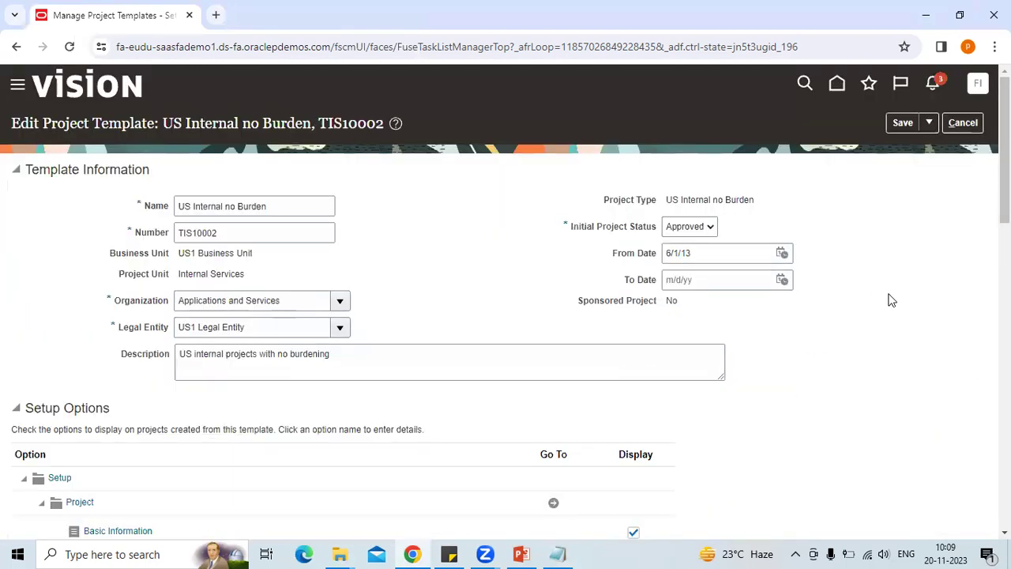
pyautogui.click(970, 122)
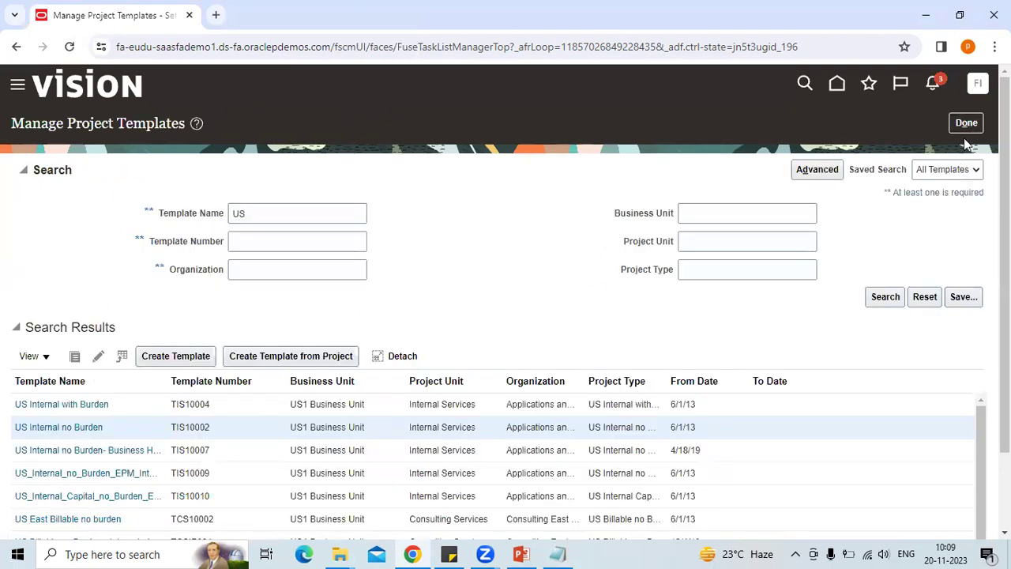
pyautogui.click(965, 124)
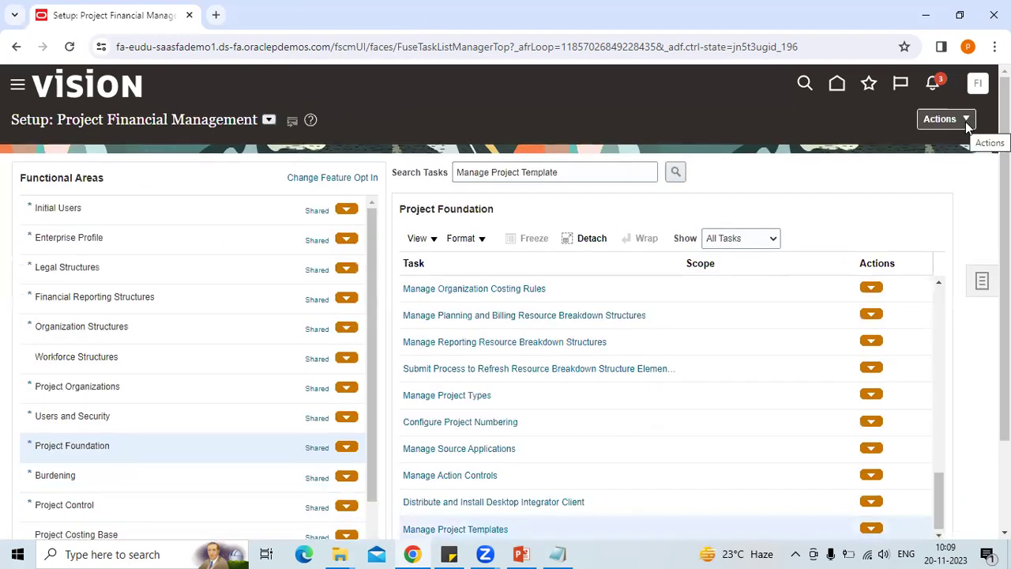
# Open Manage Financial Plan Types in the Project Control functional area and start a financial plan type for a non-sponsored project
pyautogui.doubleClick(80, 504)
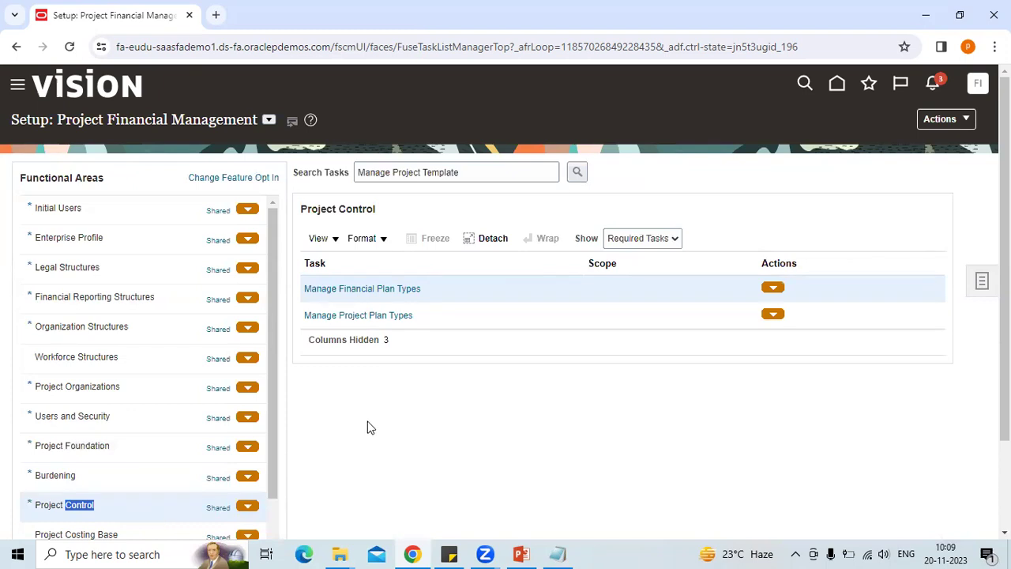
pyautogui.click(385, 289)
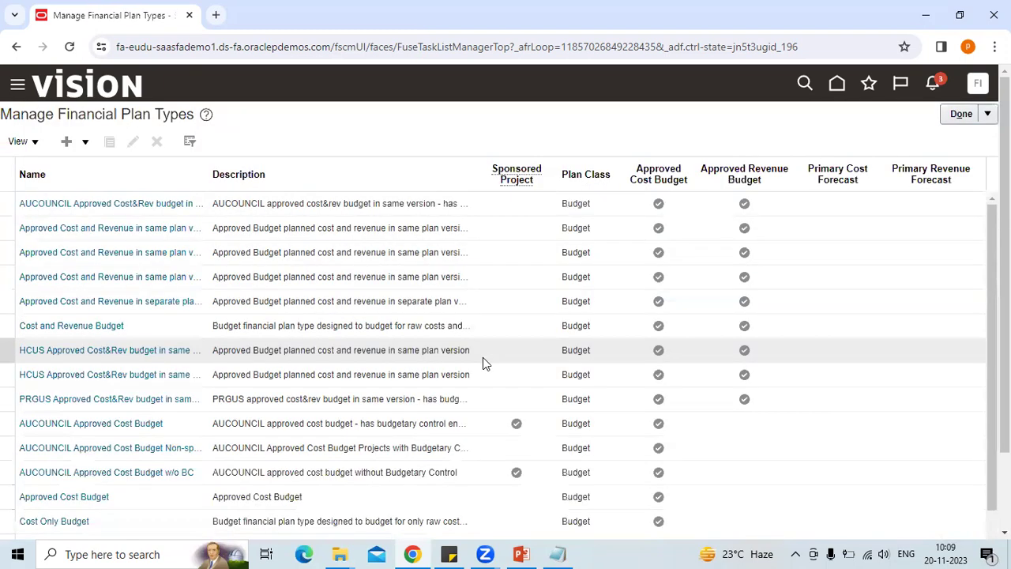
pyautogui.click(69, 143)
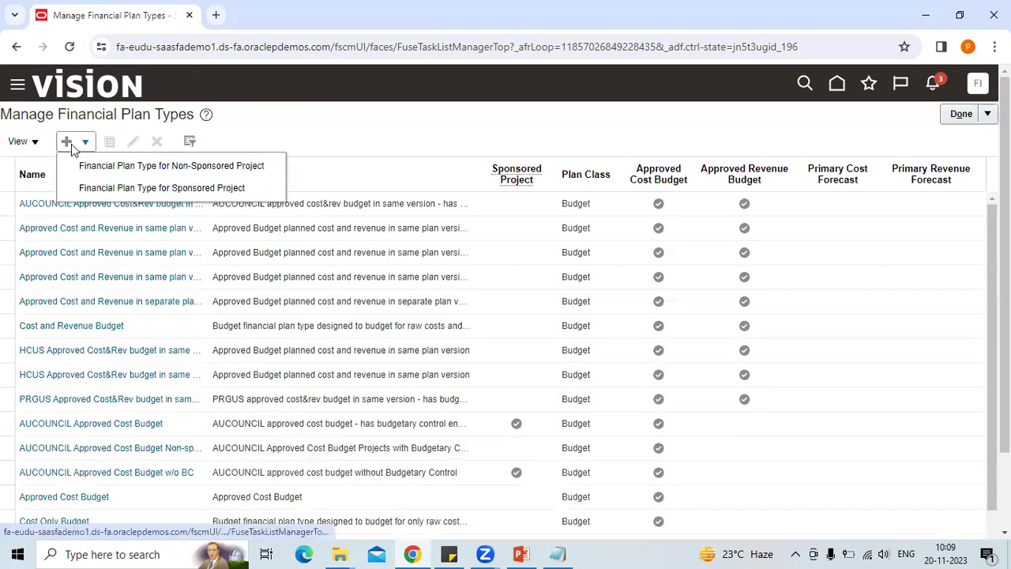
pyautogui.click(103, 167)
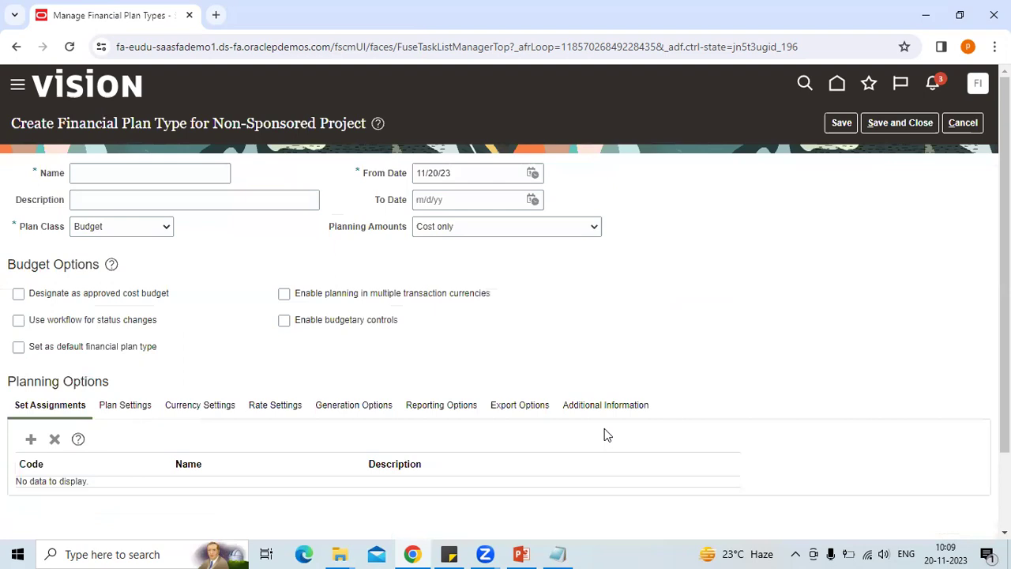
# Name the new financial plan type XX_Hitachi_Budget_Plan
pyautogui.click(167, 179)
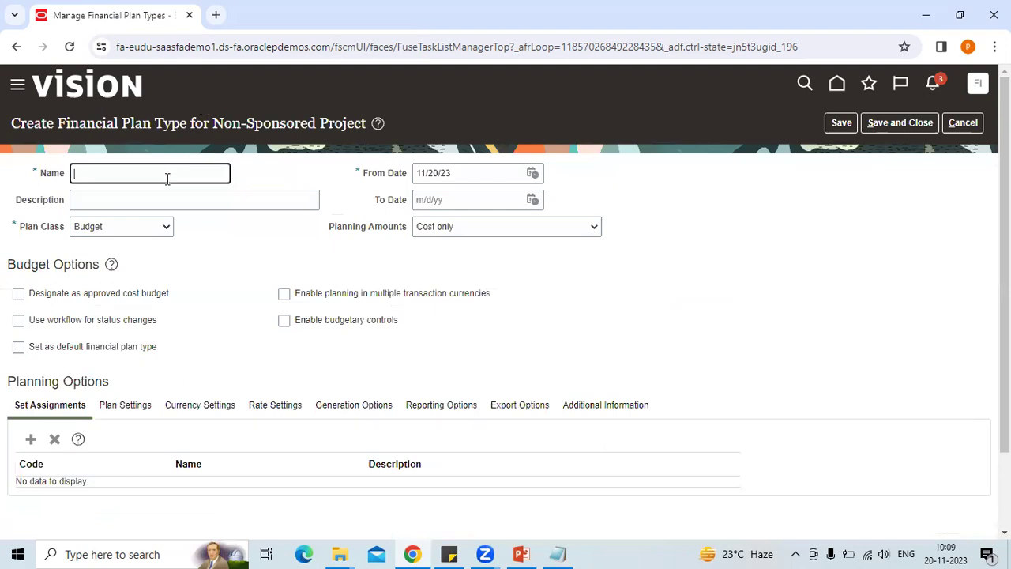
pyautogui.write('XX')
pyautogui.write('_Project')
pyautogui.write('_plan')
pyautogui.press('BackSpace')
pyautogui.press('BackSpace')
pyautogui.press('BackSpace')
pyautogui.press('BackSpace')
pyautogui.press('BackSpace')
pyautogui.press('BackSpace')
pyautogui.press('BackSpace')
pyautogui.press('BackSpace')
pyautogui.press('BackSpace')
pyautogui.press('BackSpace')
pyautogui.press('BackSpace')
pyautogui.press('BackSpace')
pyautogui.write('Hitachi_Bud')
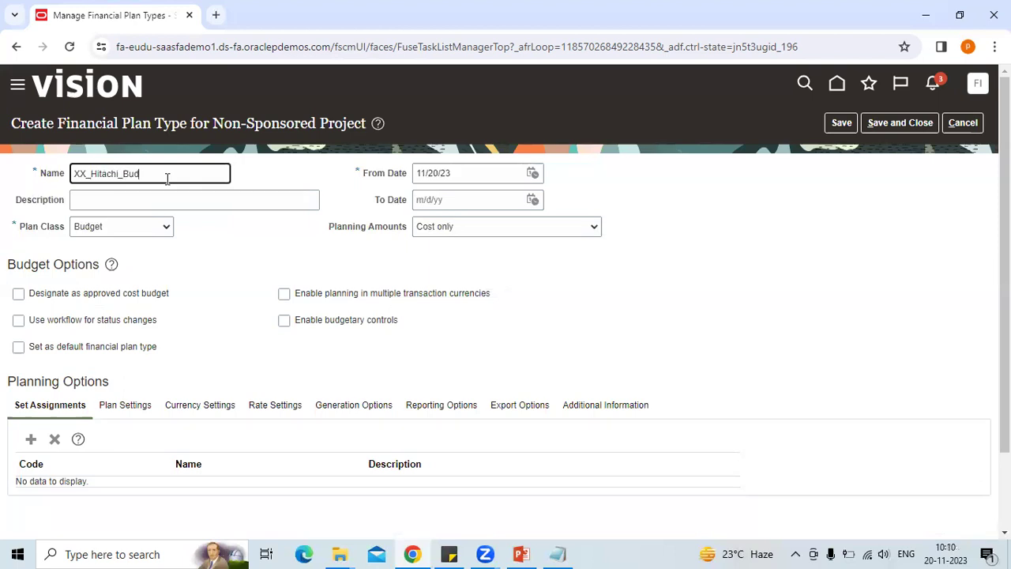
pyautogui.write('get_Plan')
# Designate the plan type as approved cost budget, enable planning in multiple transaction currencies and choose Cost only as planning amounts
pyautogui.click(18, 293)
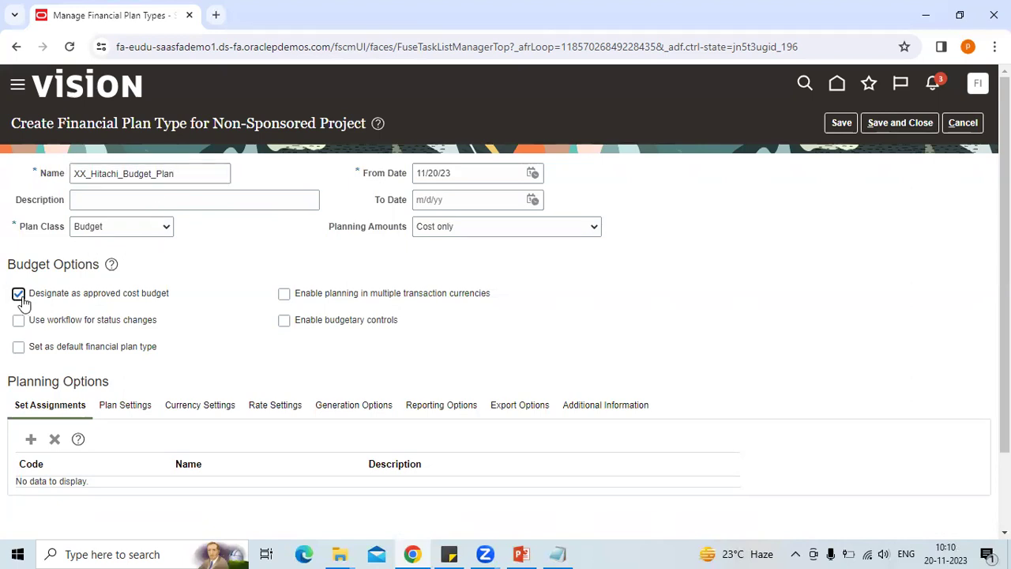
pyautogui.click(284, 297)
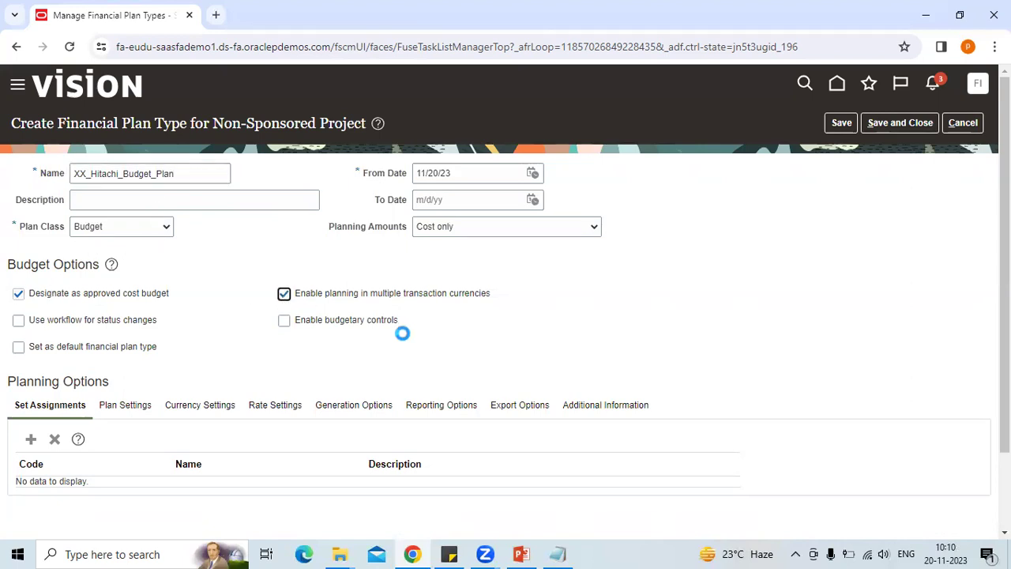
pyautogui.click(510, 226)
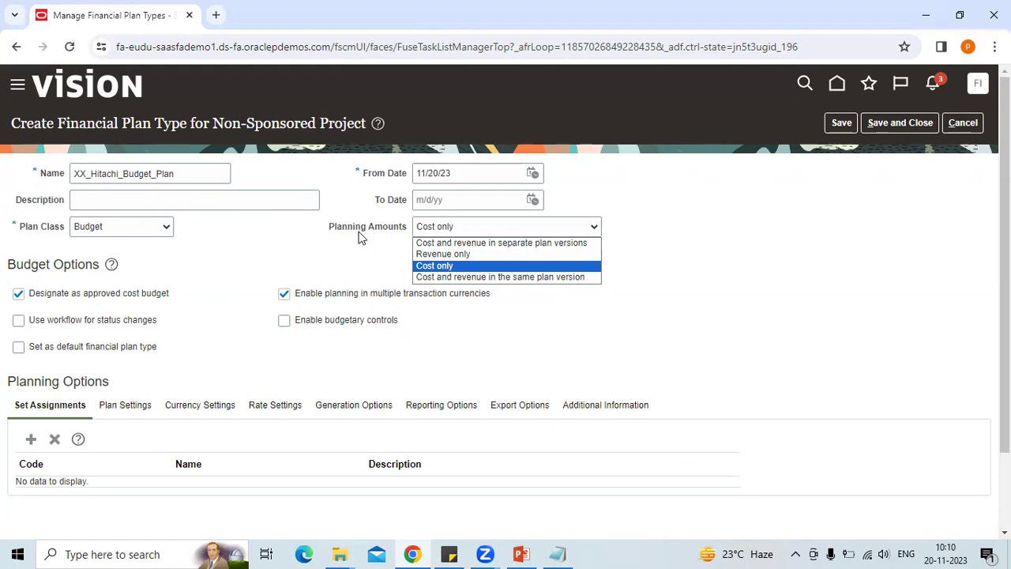
pyautogui.click(446, 269)
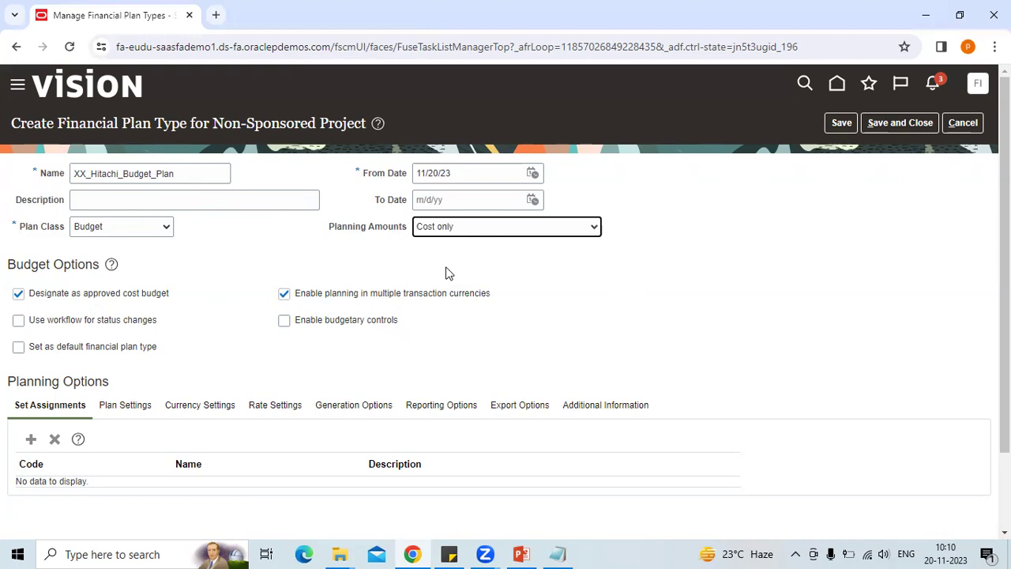
# Enable budgetary controls and set the tolerance percentage of the Project control budget to 10
pyautogui.moveTo(458, 339); pyautogui.dragTo(296, 314)
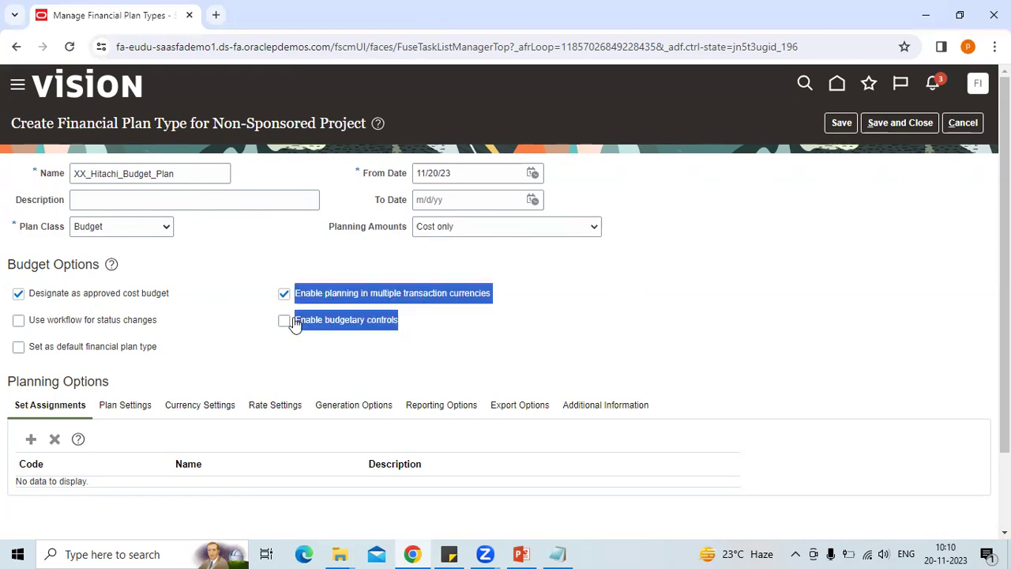
pyautogui.click(290, 321)
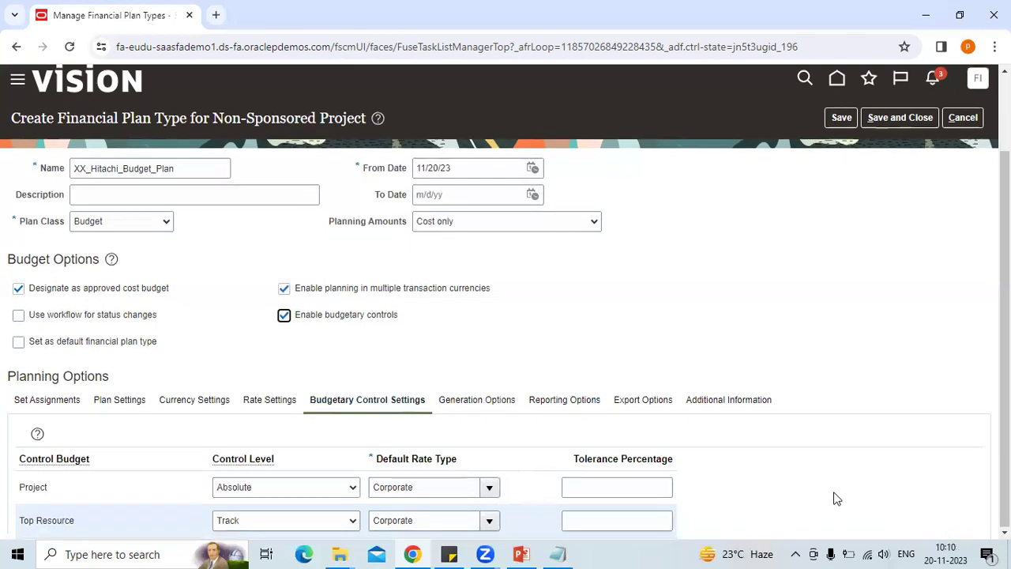
pyautogui.scroll(-2, 833, 497)
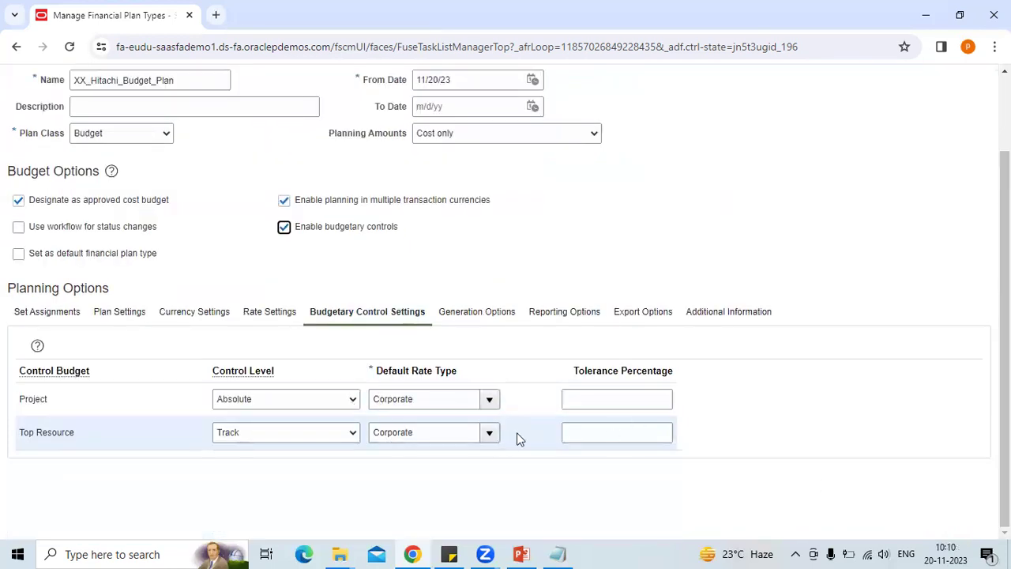
pyautogui.click(624, 400)
pyautogui.write('10')
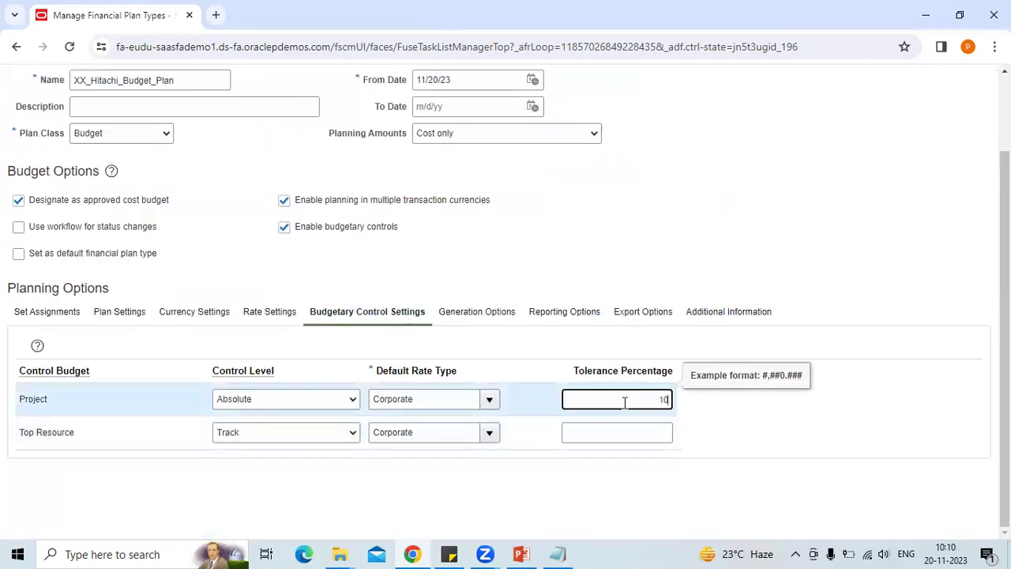
# Add a set assignment with the code Common to the financial plan type
pyautogui.click(70, 316)
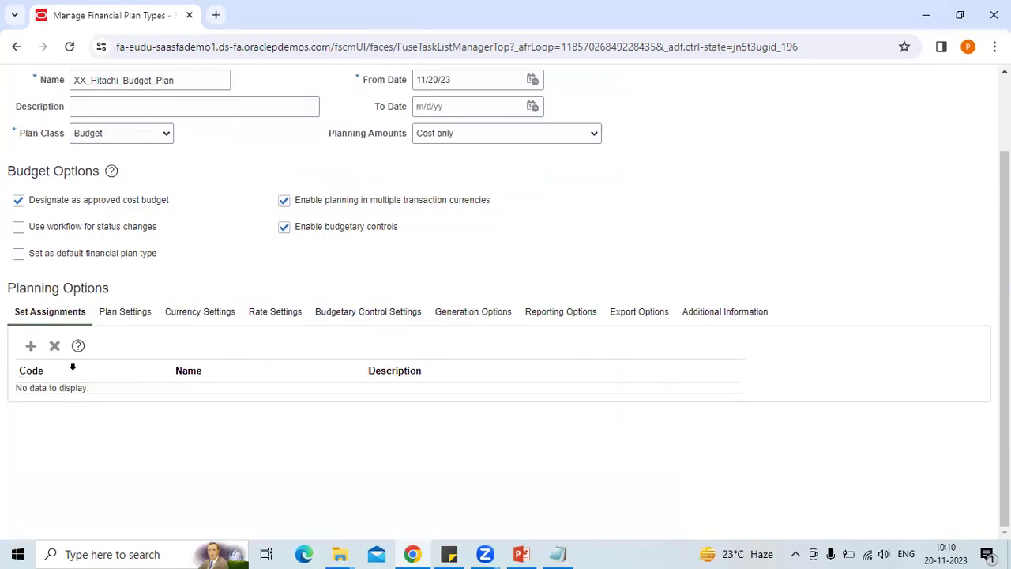
pyautogui.click(31, 346)
pyautogui.click(108, 397)
pyautogui.write('Comm')
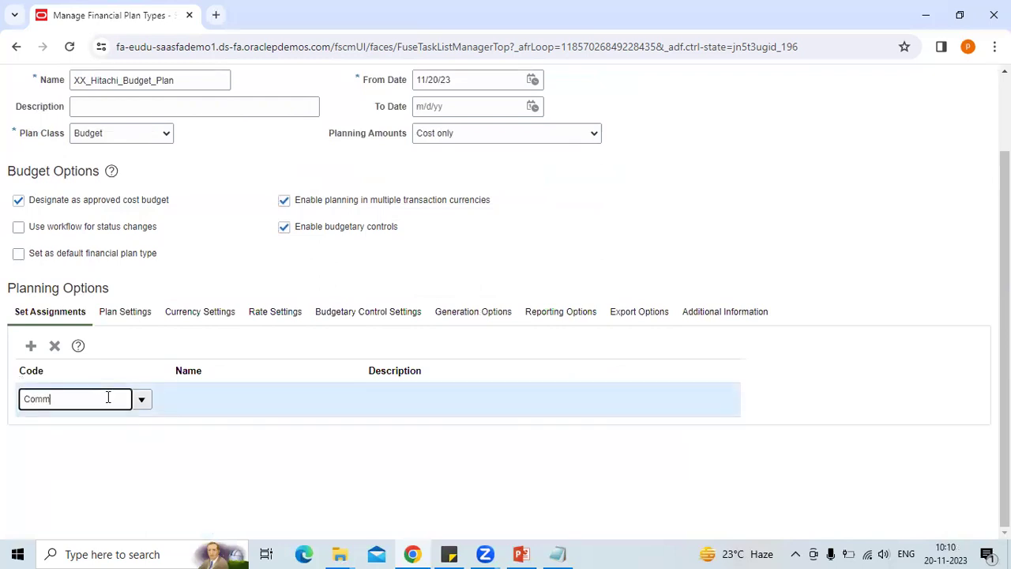
pyautogui.write('on')
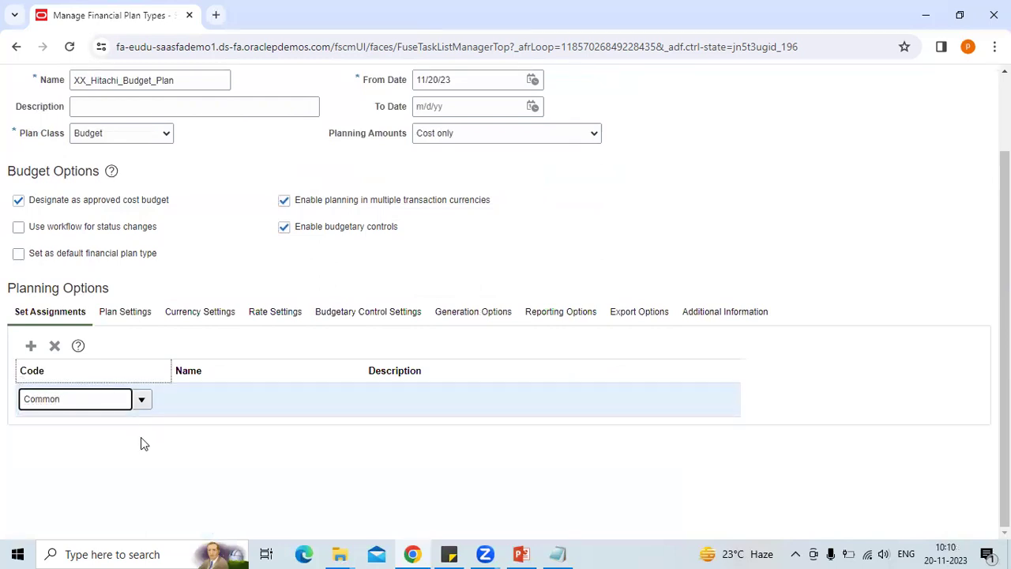
# Review the plan type's plan settings, including the available planning levels and cost rate derivation date types
pyautogui.click(123, 317)
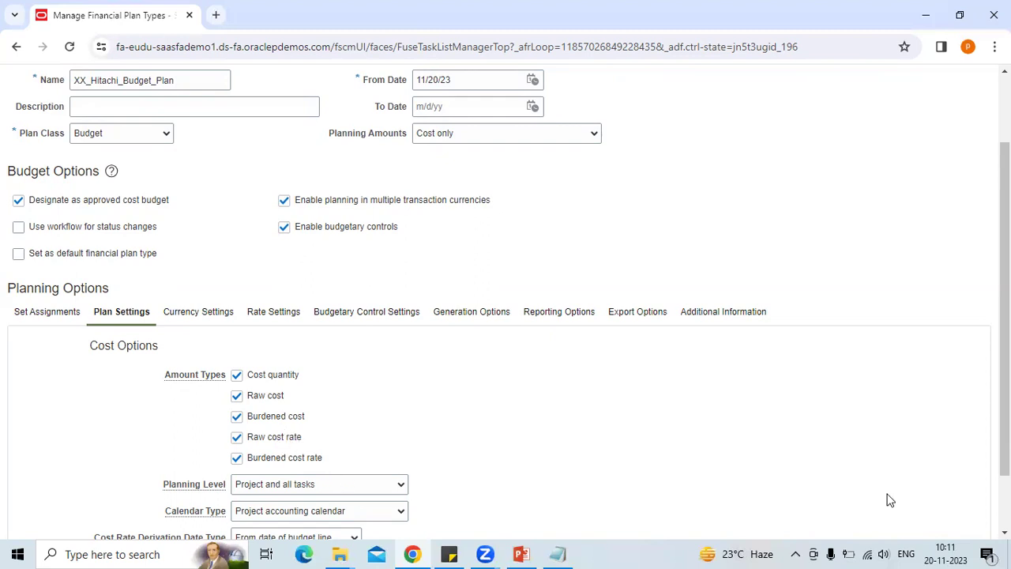
pyautogui.scroll(-2, 1004, 532)
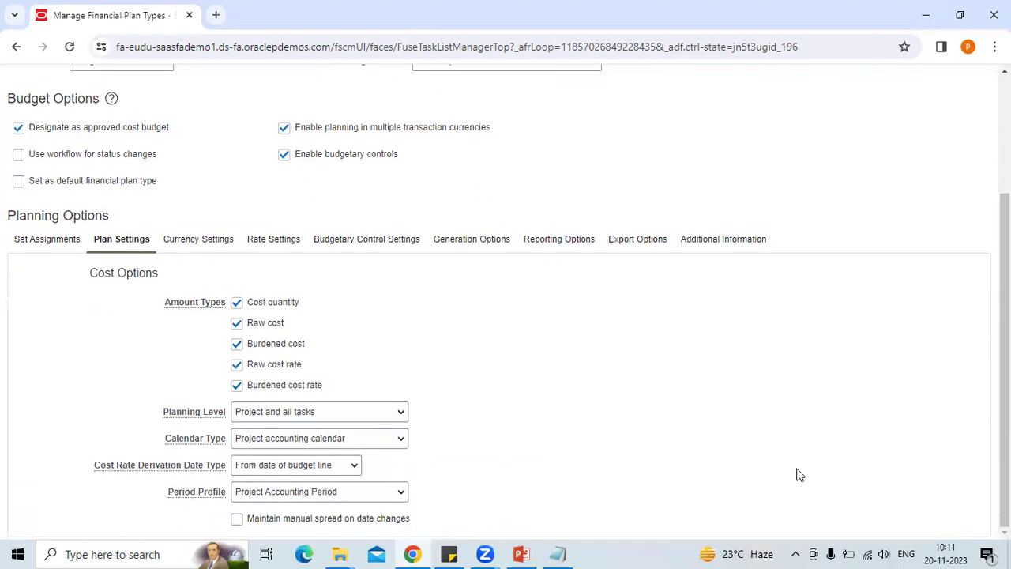
pyautogui.click(316, 411)
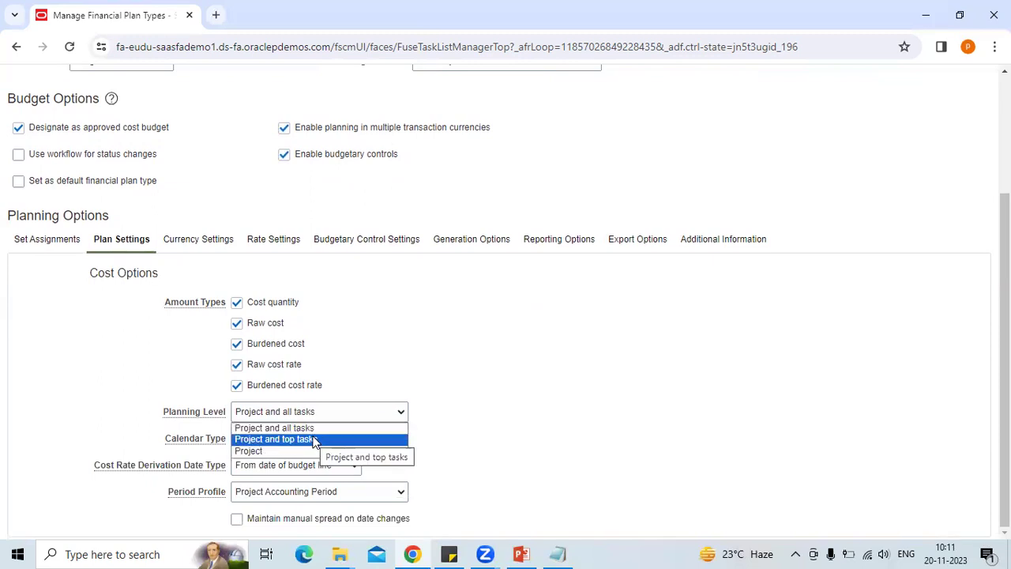
pyautogui.click(508, 487)
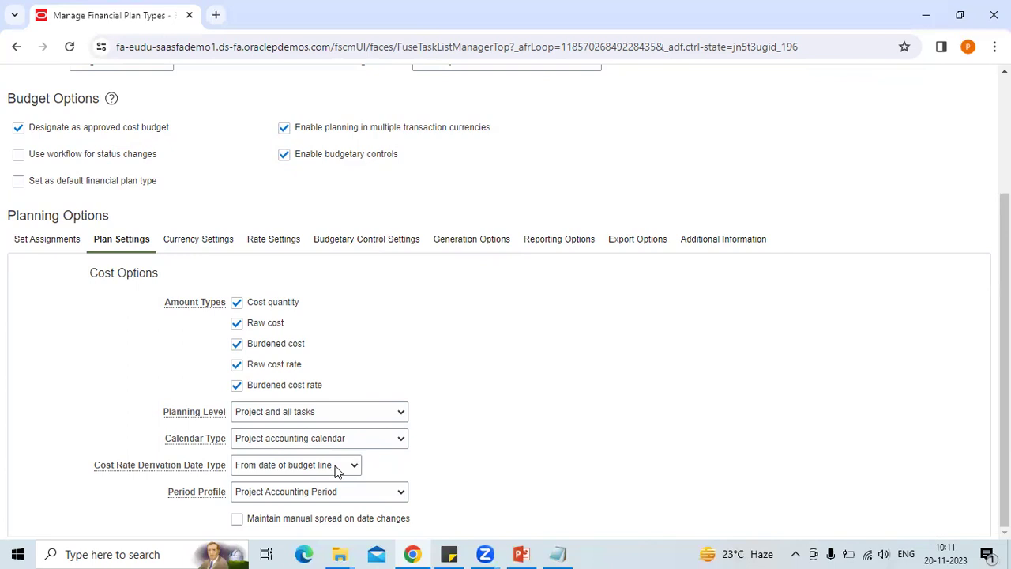
pyautogui.click(338, 467)
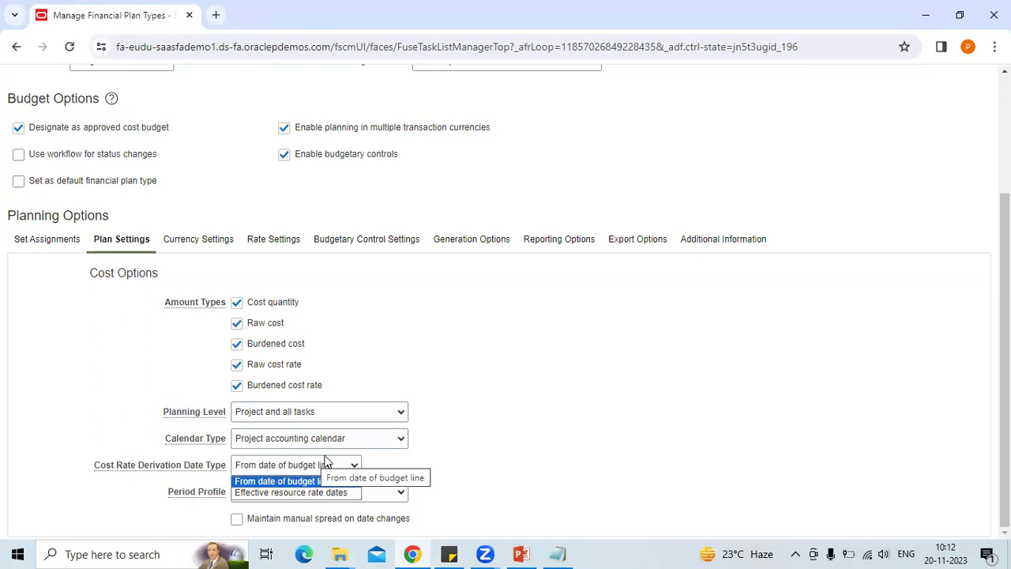
pyautogui.click(467, 446)
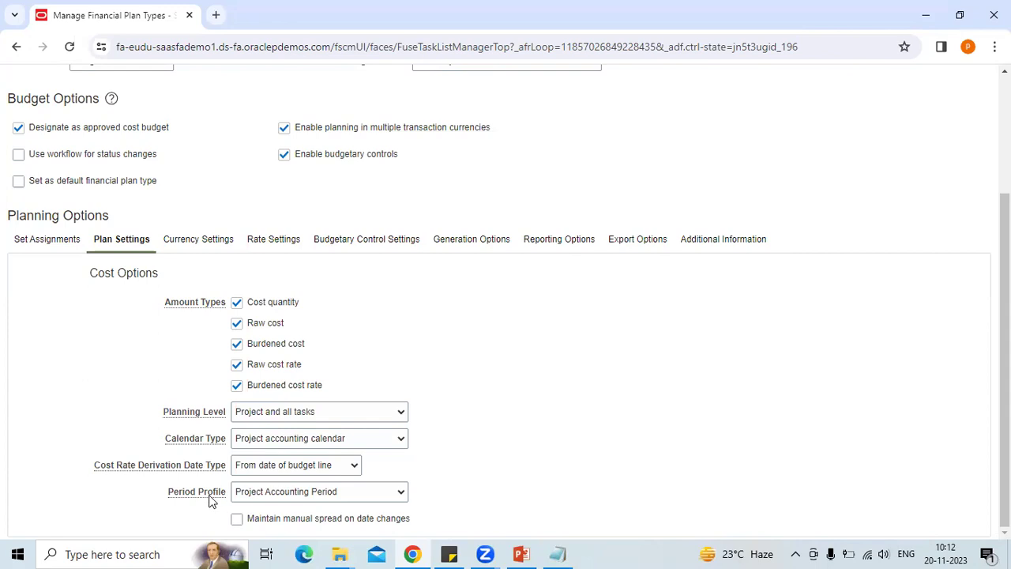
# In the plan type's currency settings, set the cost conversion date type to Fixed date
pyautogui.click(201, 240)
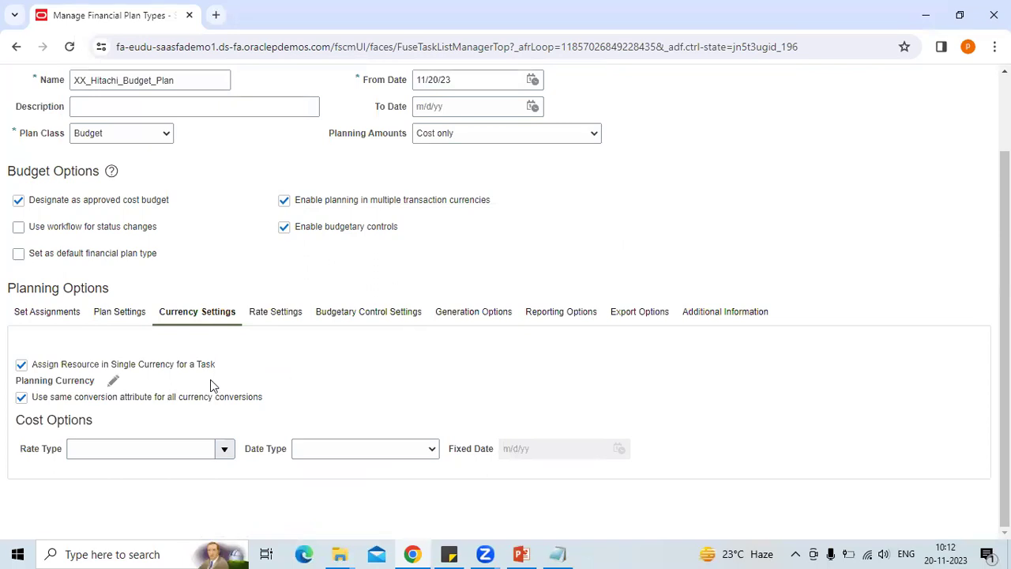
pyautogui.click(224, 449)
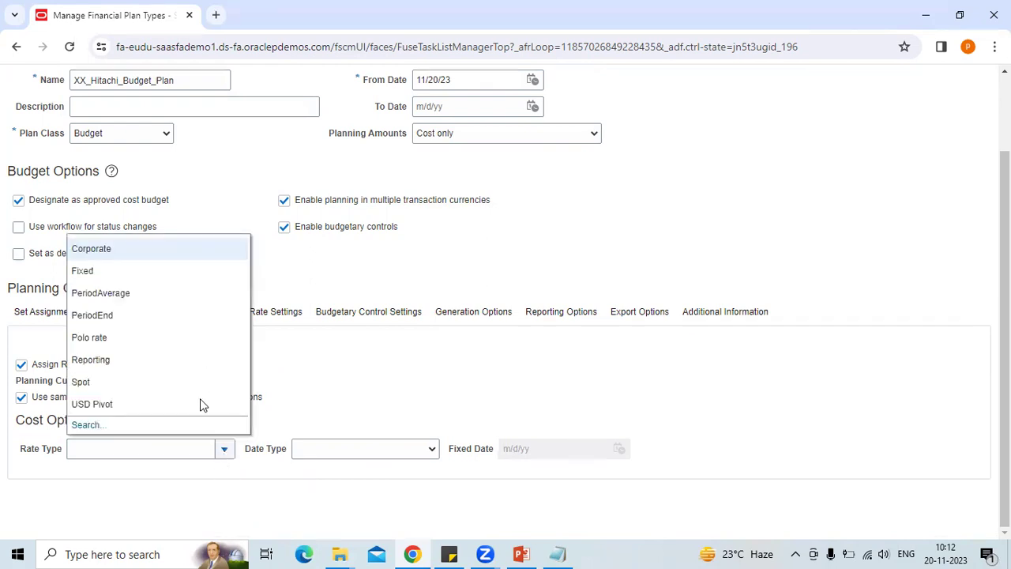
pyautogui.click(341, 388)
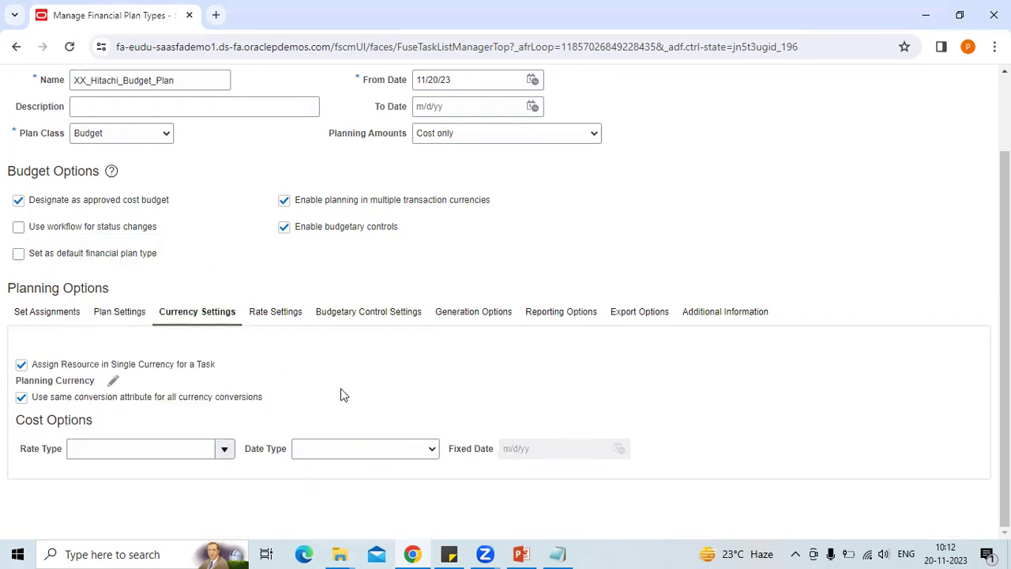
pyautogui.click(424, 450)
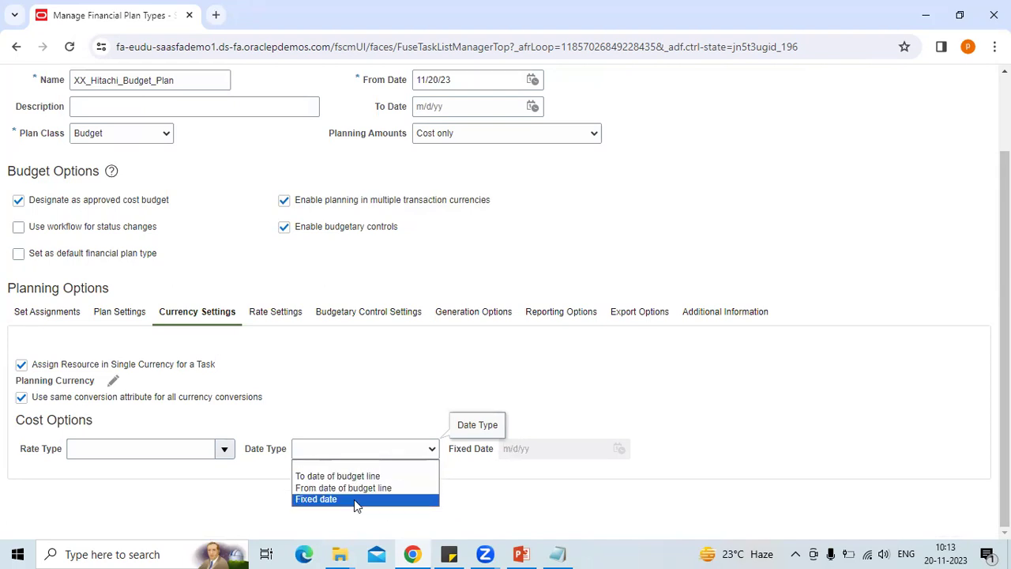
pyautogui.click(378, 346)
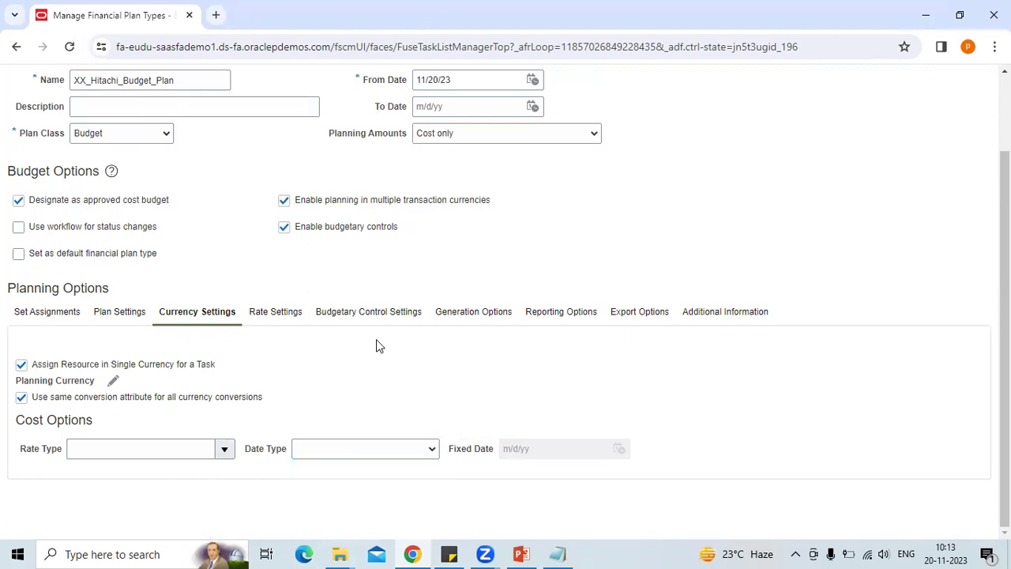
pyautogui.click(390, 447)
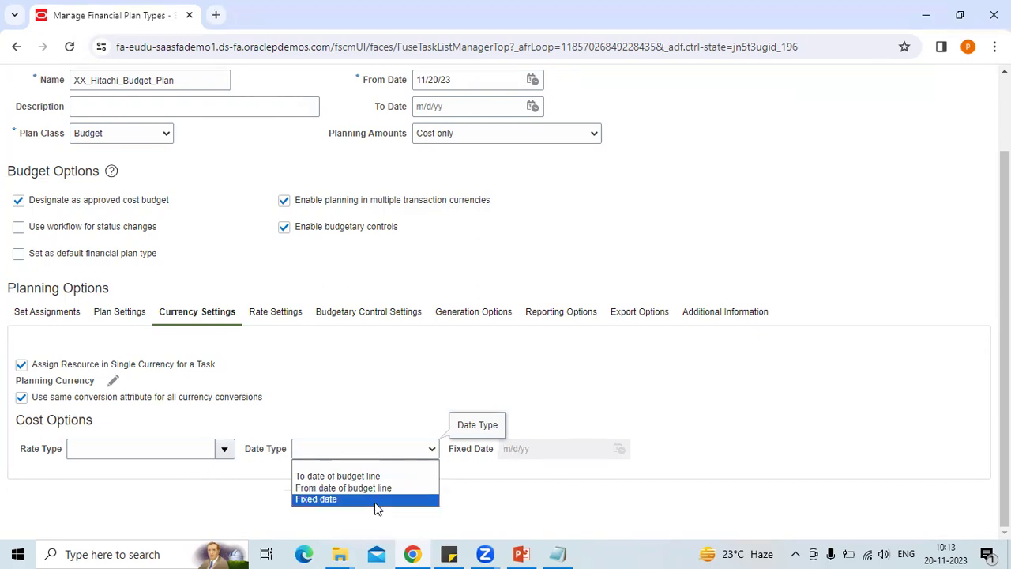
pyautogui.click(376, 499)
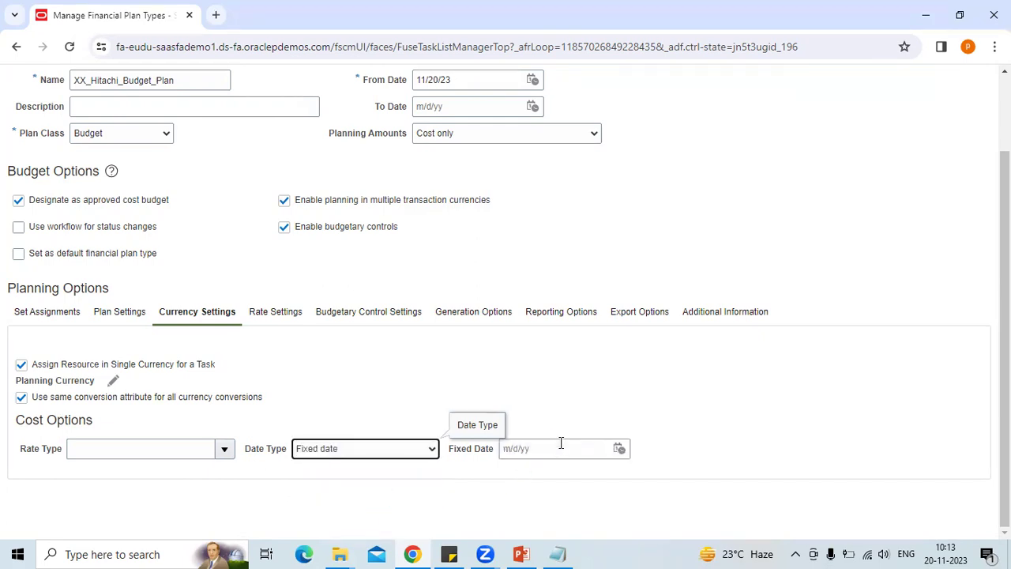
pyautogui.click(558, 449)
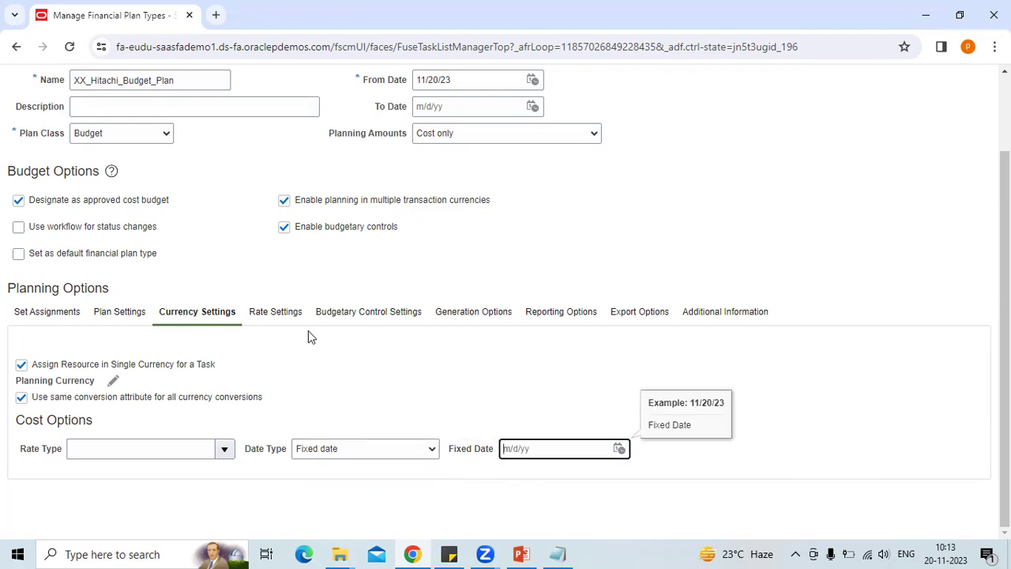
# Review the plan type's rate settings and generation source choices, and read the help on generation sources
pyautogui.click(285, 310)
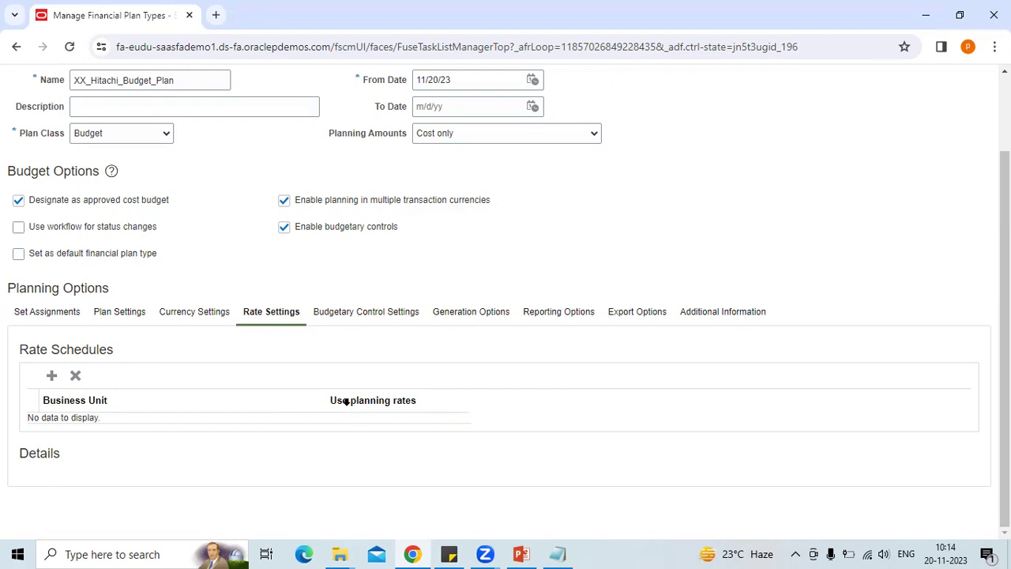
pyautogui.click(382, 315)
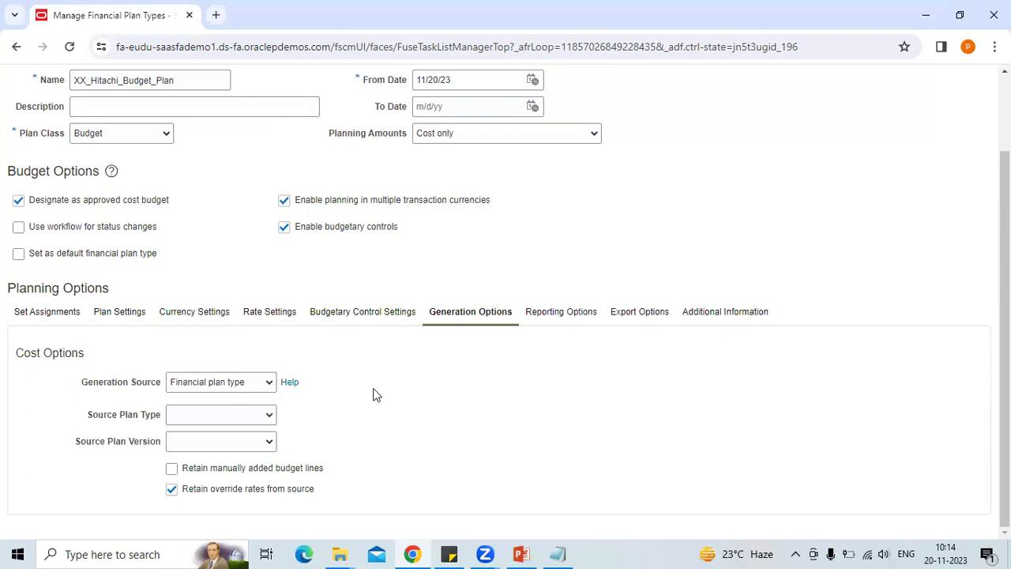
pyautogui.click(269, 385)
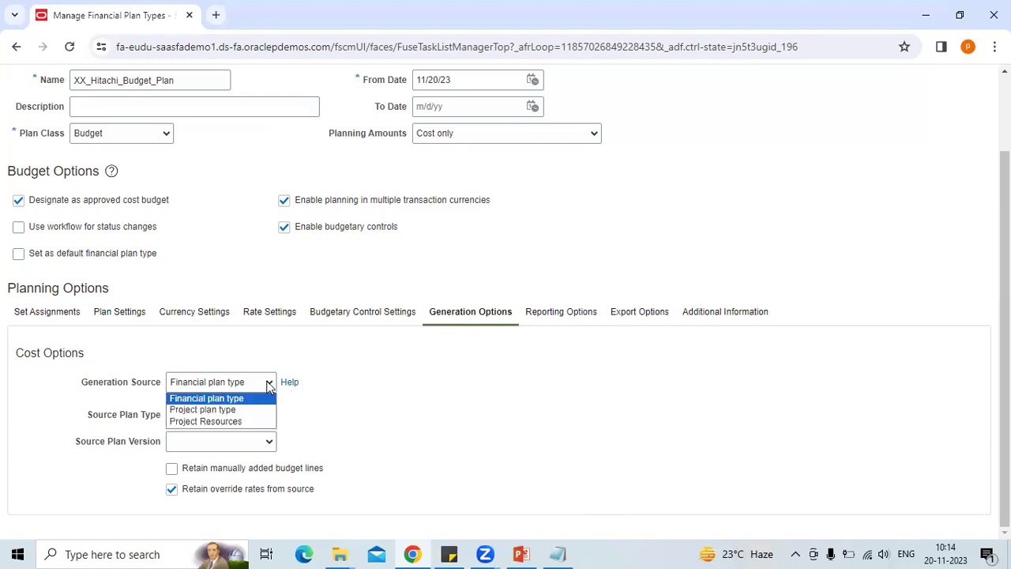
pyautogui.click(341, 456)
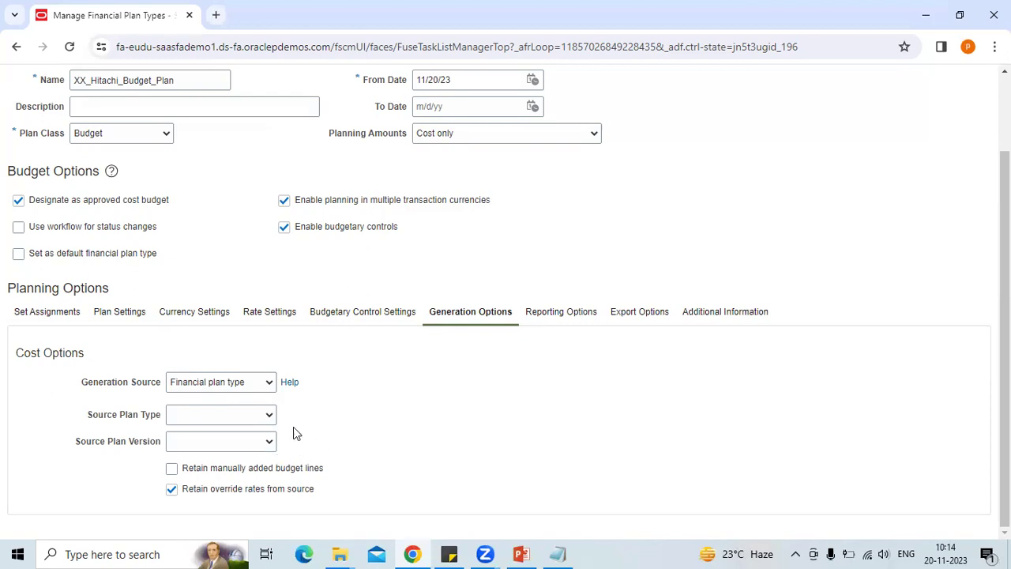
pyautogui.click(292, 387)
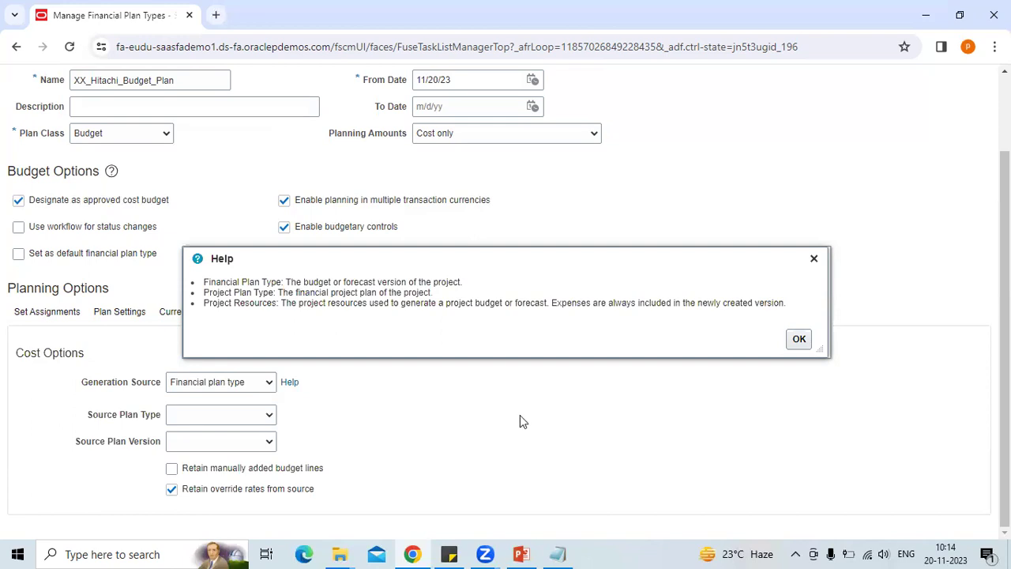
pyautogui.click(800, 340)
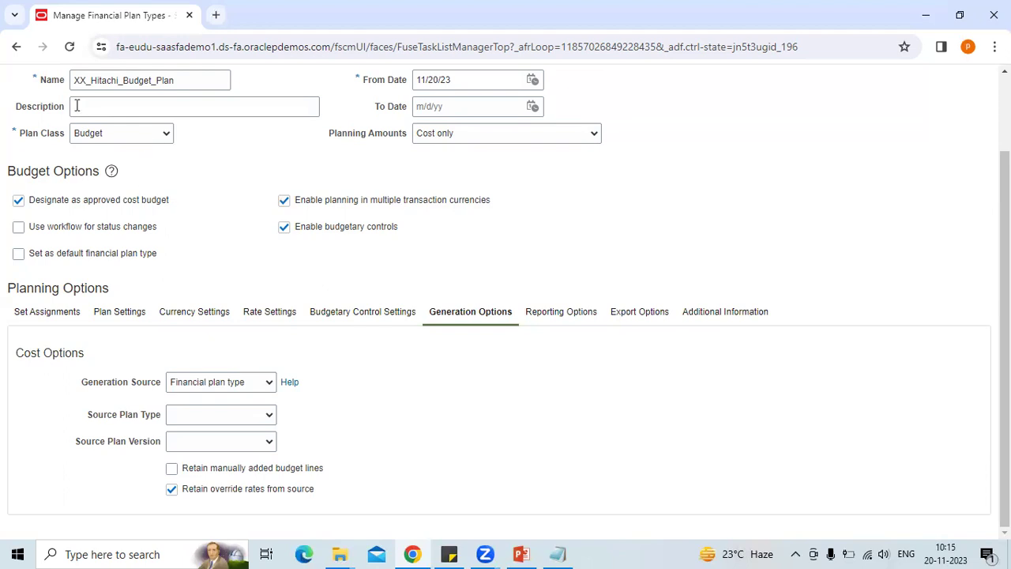
# Set the generation source in the plan type's generation options to Project plan type
pyautogui.tripleClick(37, 138)
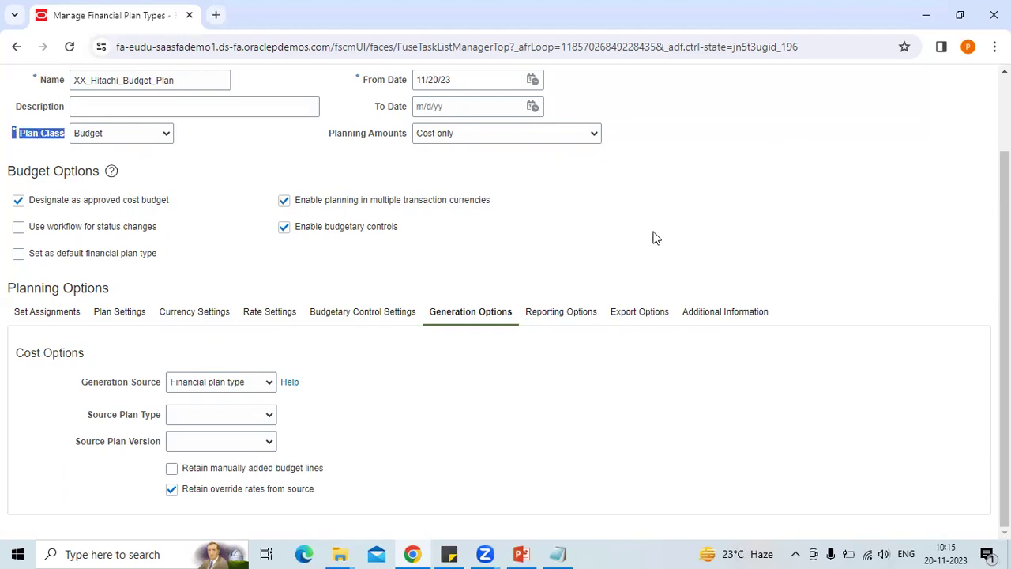
pyautogui.tripleClick(113, 386)
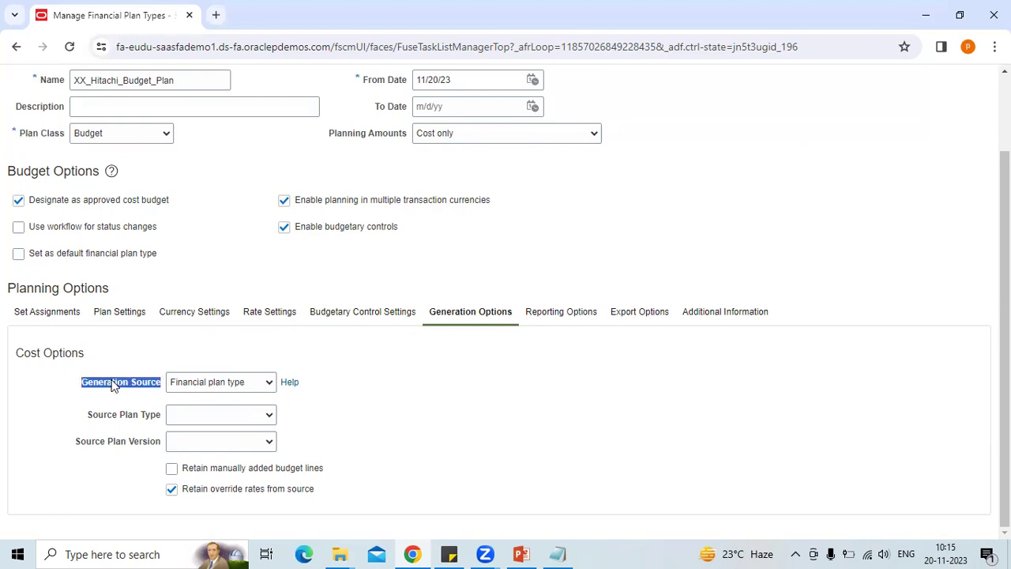
pyautogui.click(222, 386)
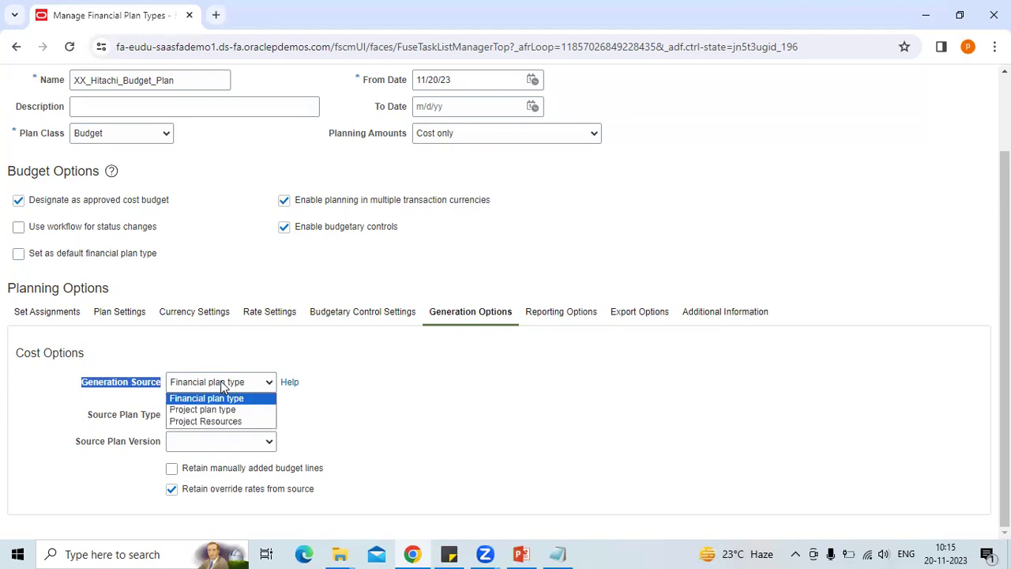
pyautogui.click(313, 433)
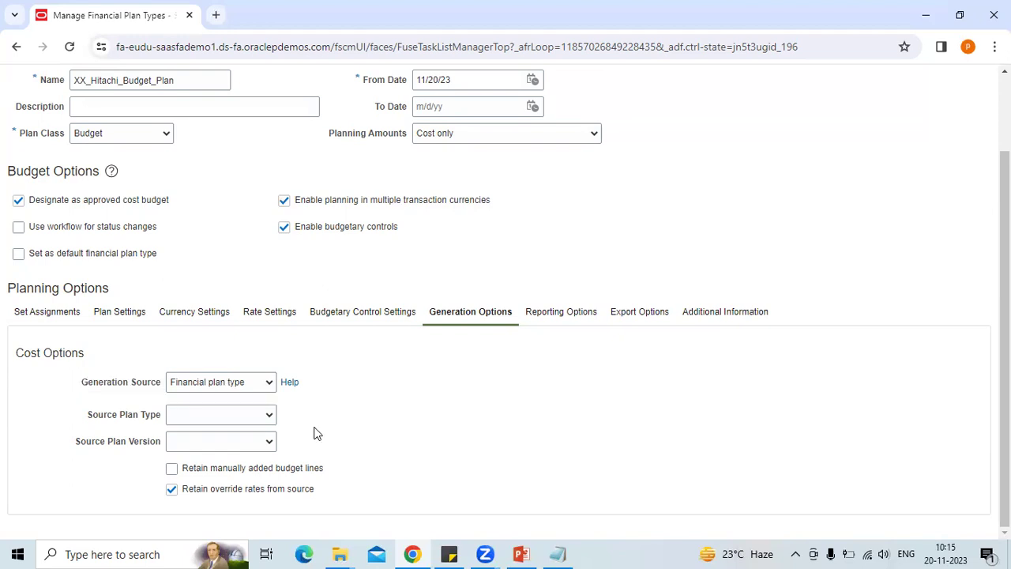
pyautogui.click(253, 383)
pyautogui.click(244, 411)
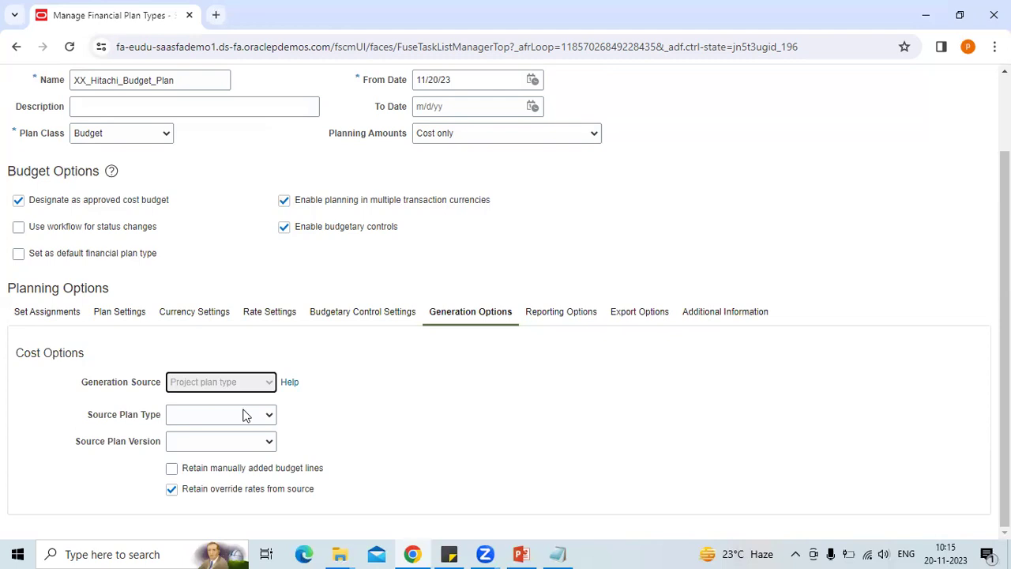
pyautogui.click(252, 384)
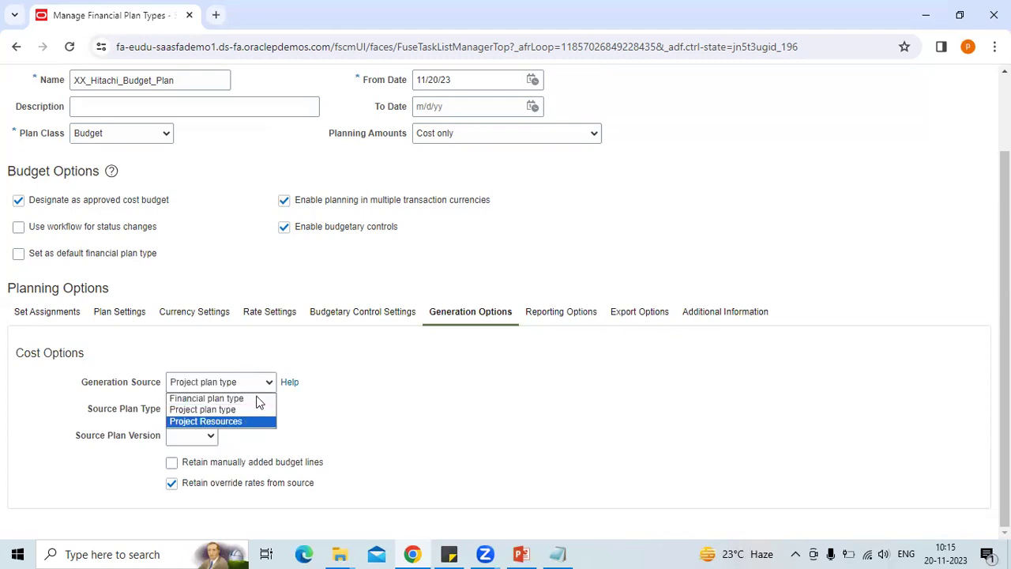
pyautogui.click(324, 425)
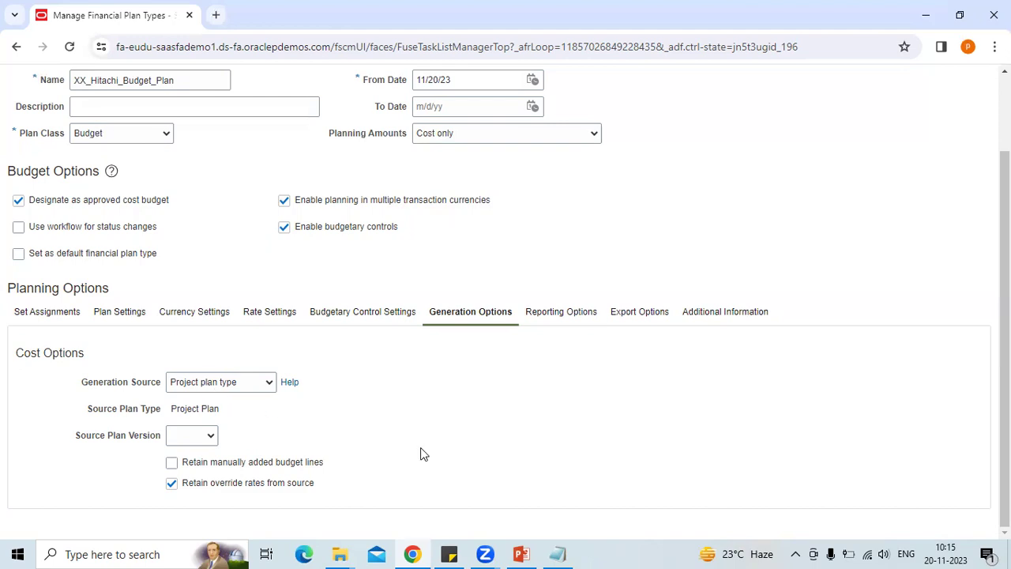
# Choose Project ledger currency as the currency type in the plan type's reporting options
pyautogui.click(566, 312)
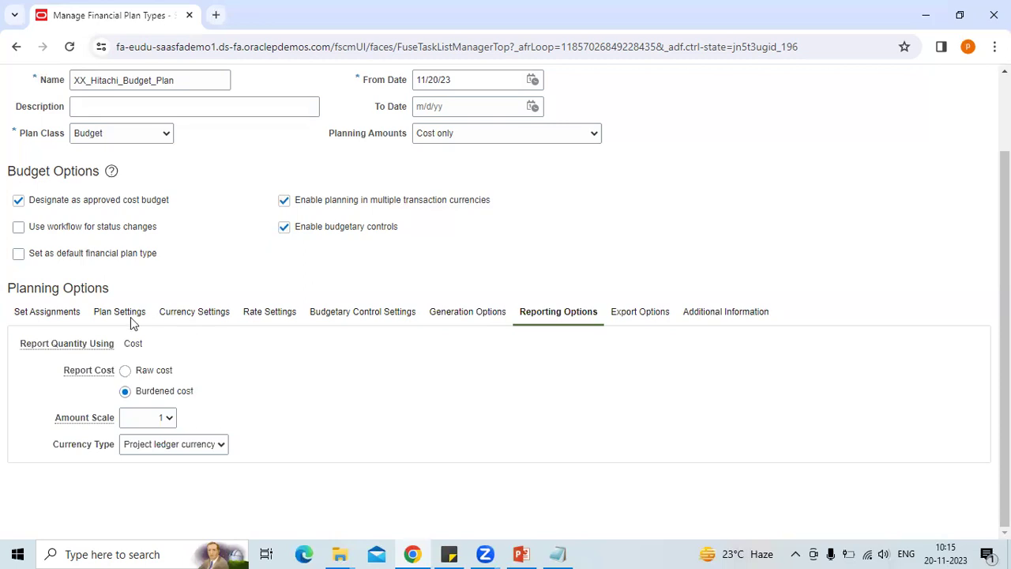
pyautogui.doubleClick(132, 344)
pyautogui.click(151, 449)
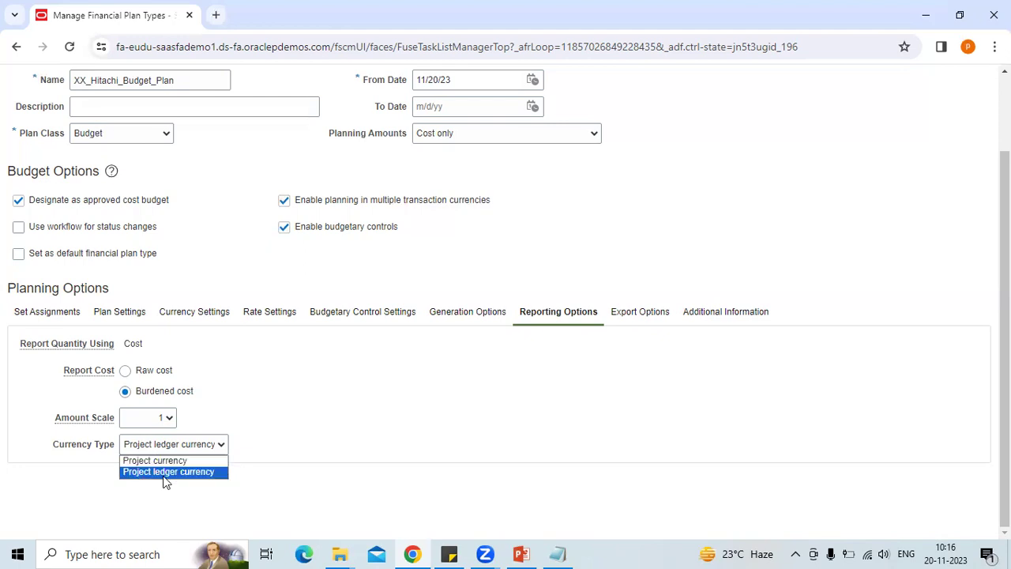
pyautogui.click(166, 472)
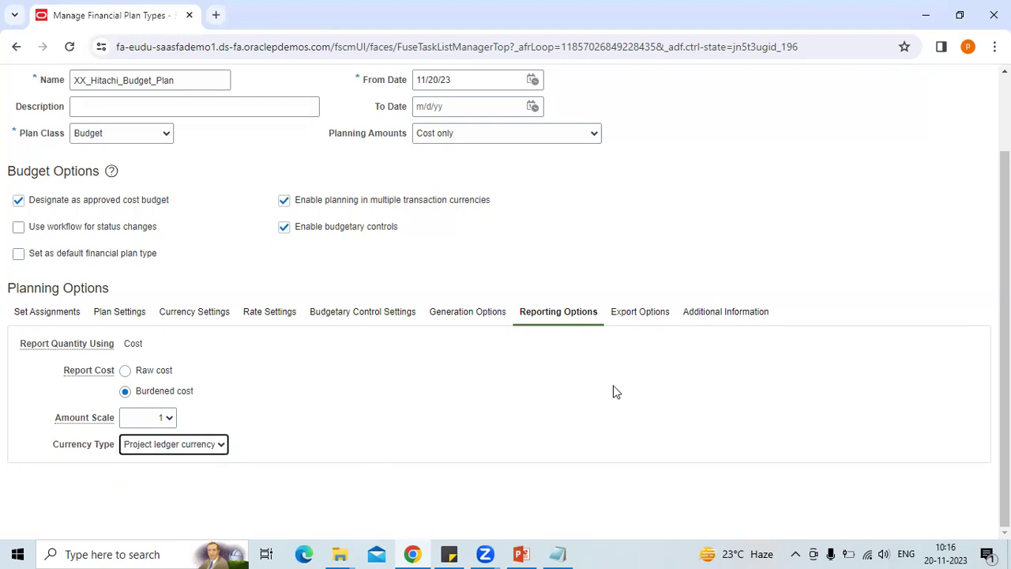
# Review the context segment choices under additional information, then recheck the budgetary control and plan settings
pyautogui.click(725, 315)
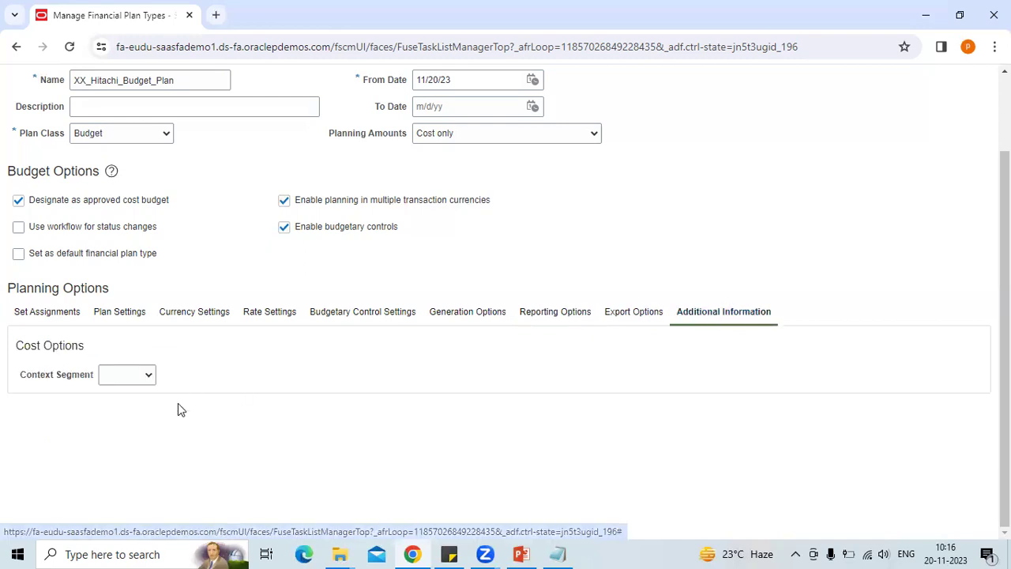
pyautogui.click(144, 377)
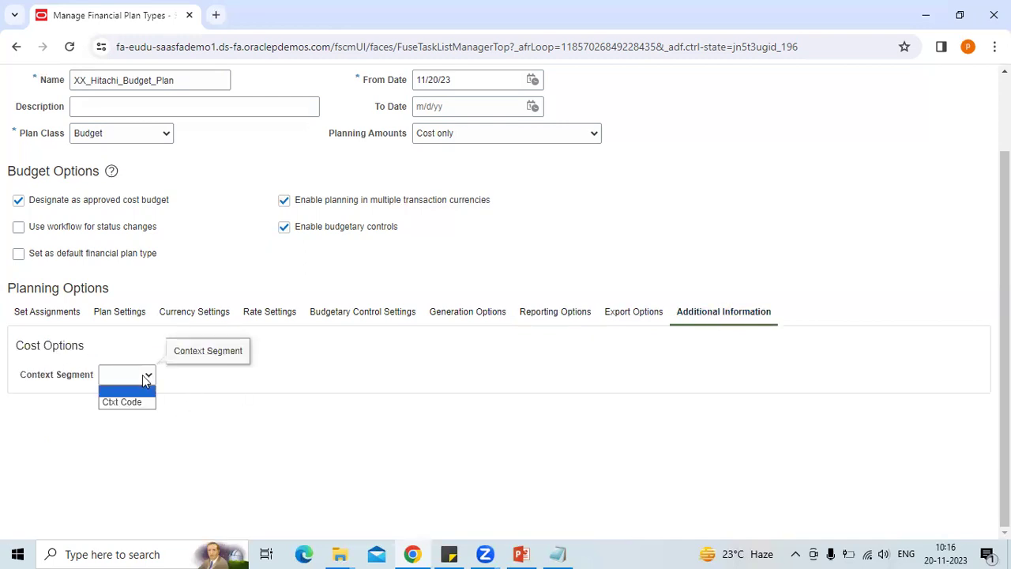
pyautogui.click(338, 373)
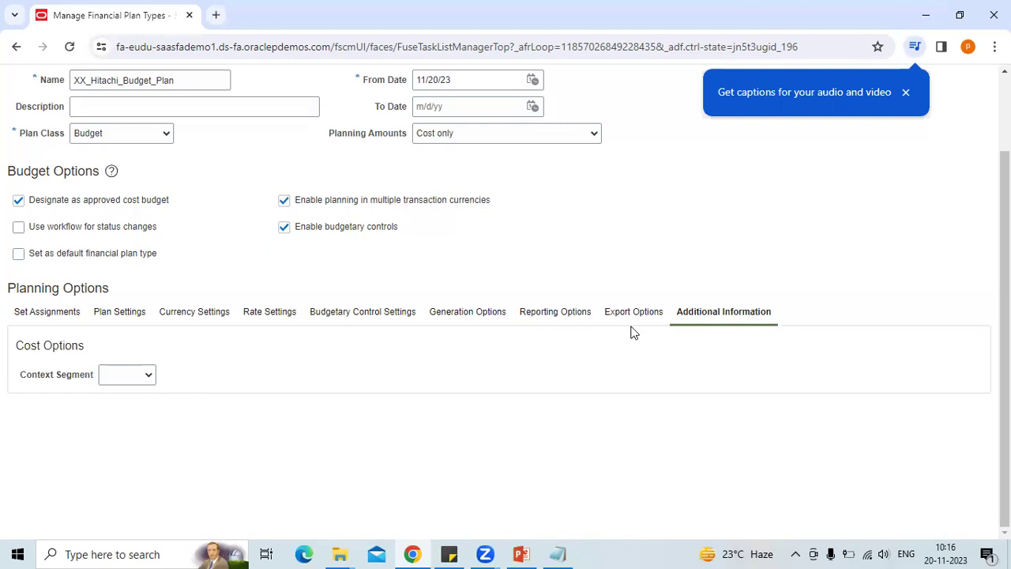
pyautogui.click(388, 314)
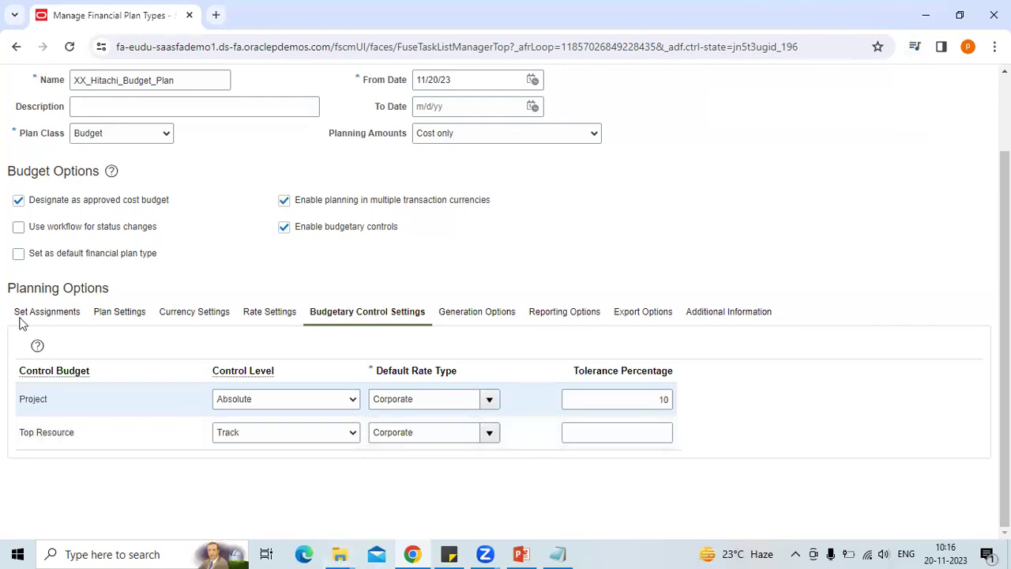
pyautogui.click(113, 312)
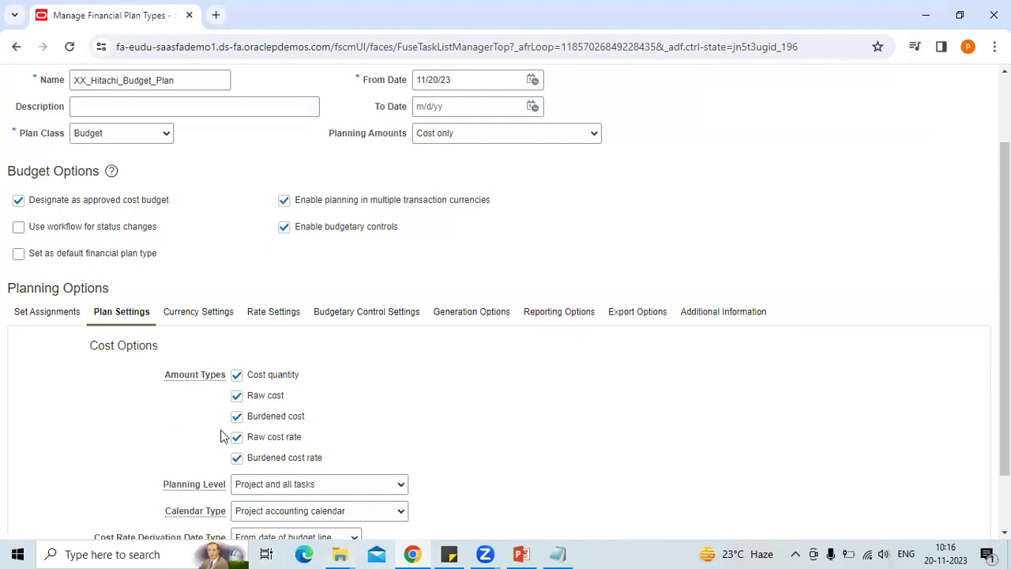
# Review the currency, rate and remaining planning options of XX_Hitachi_Budget_Plan, then cancel its creation
pyautogui.click(212, 311)
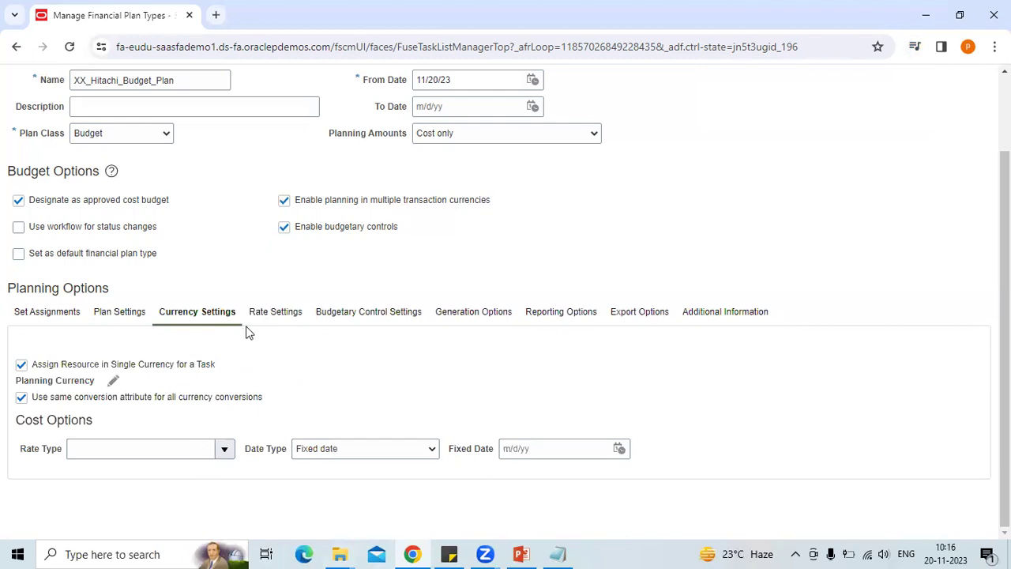
pyautogui.click(276, 312)
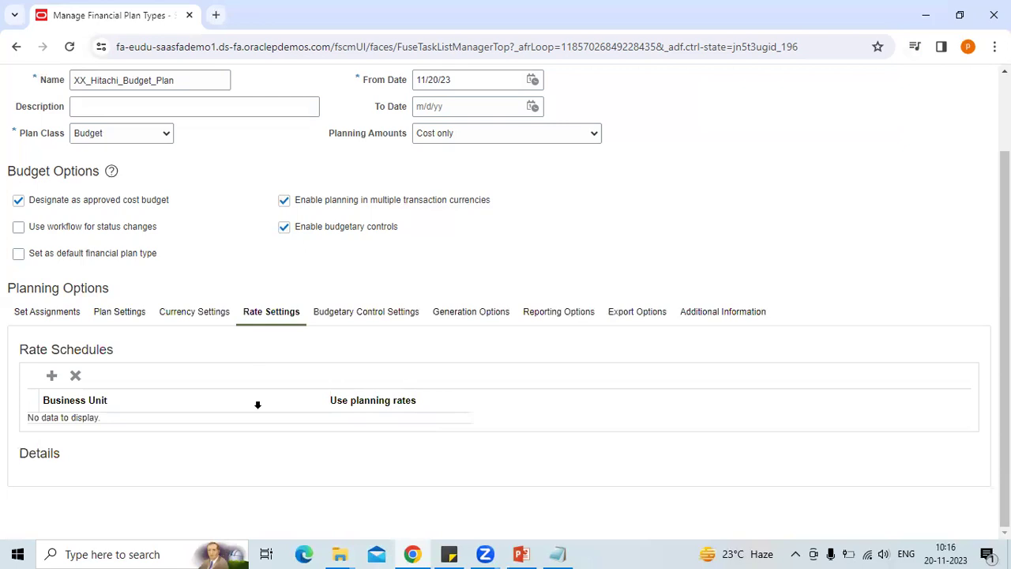
pyautogui.click(473, 314)
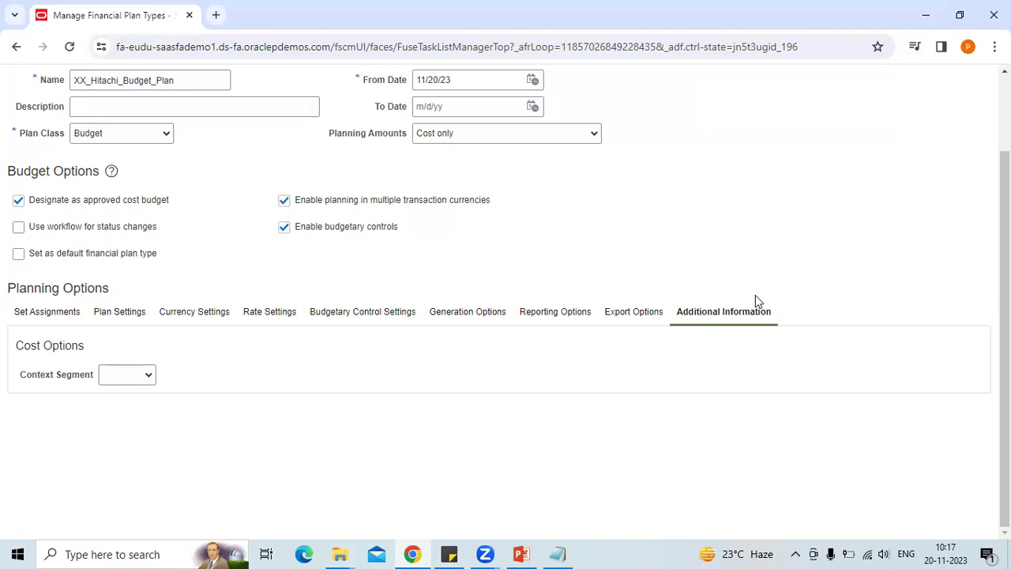
pyautogui.scroll(2, 506, 316)
pyautogui.click(963, 123)
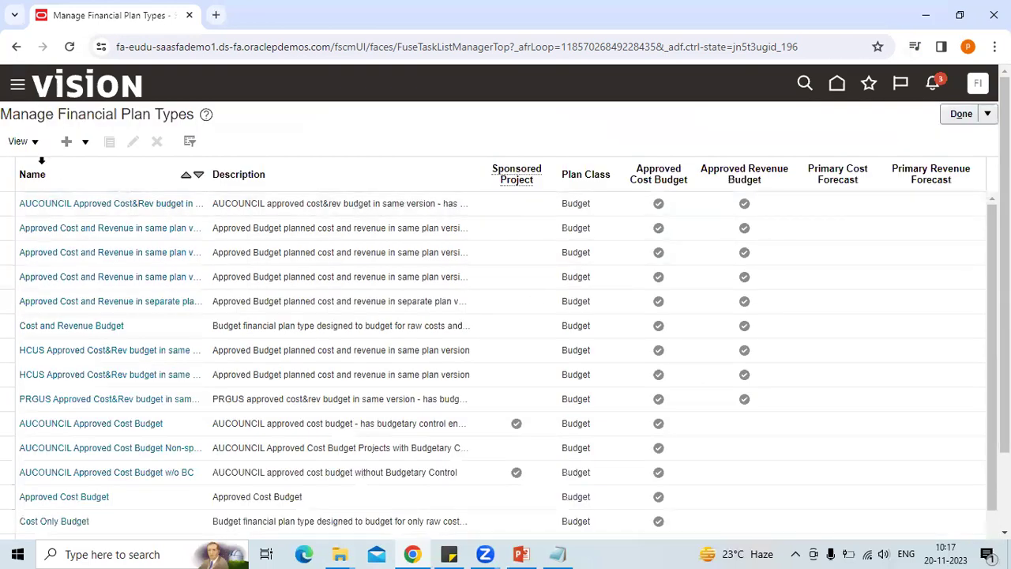
# Create a financial plan type for non-sponsored projects and name it XX_Hitachi_Implementation_project
pyautogui.click(67, 143)
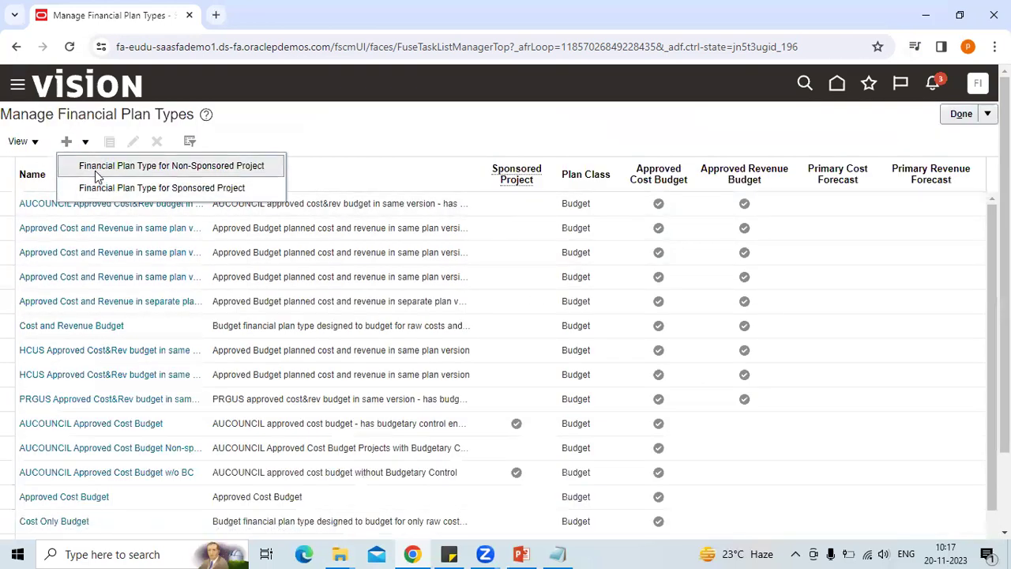
pyautogui.moveTo(96, 176); pyautogui.dragTo(176, 166)
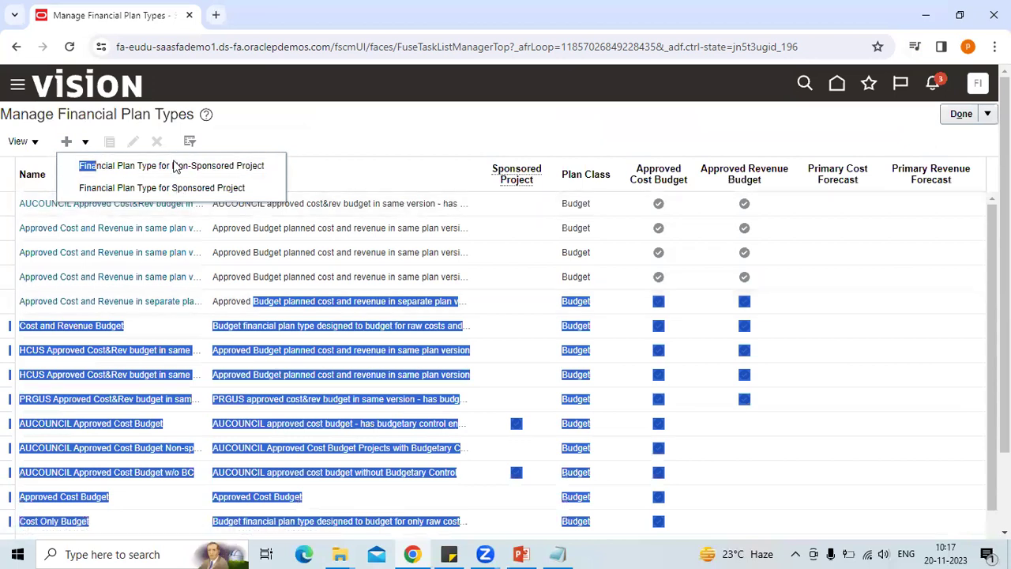
pyautogui.click(175, 165)
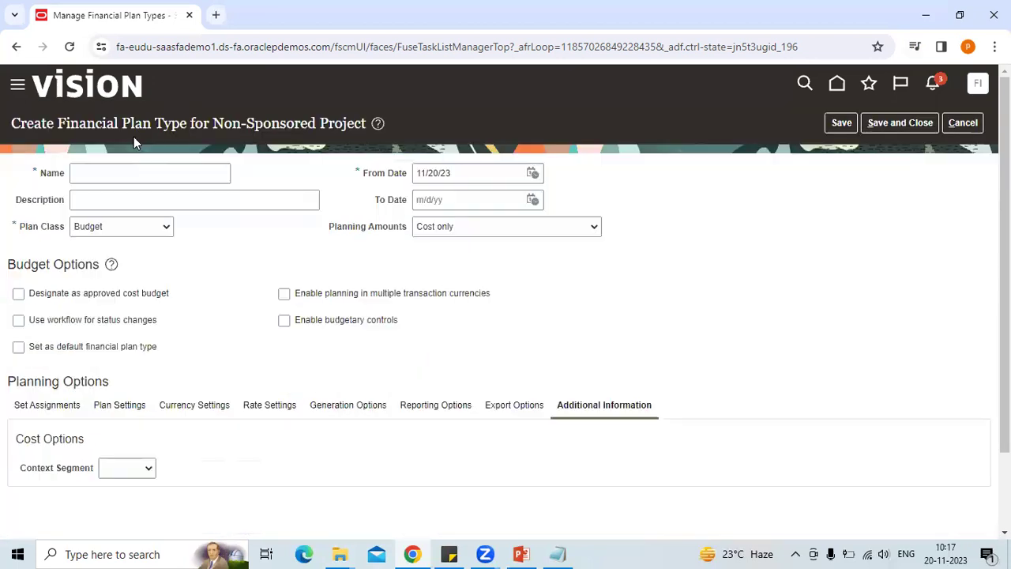
pyautogui.tripleClick(128, 166)
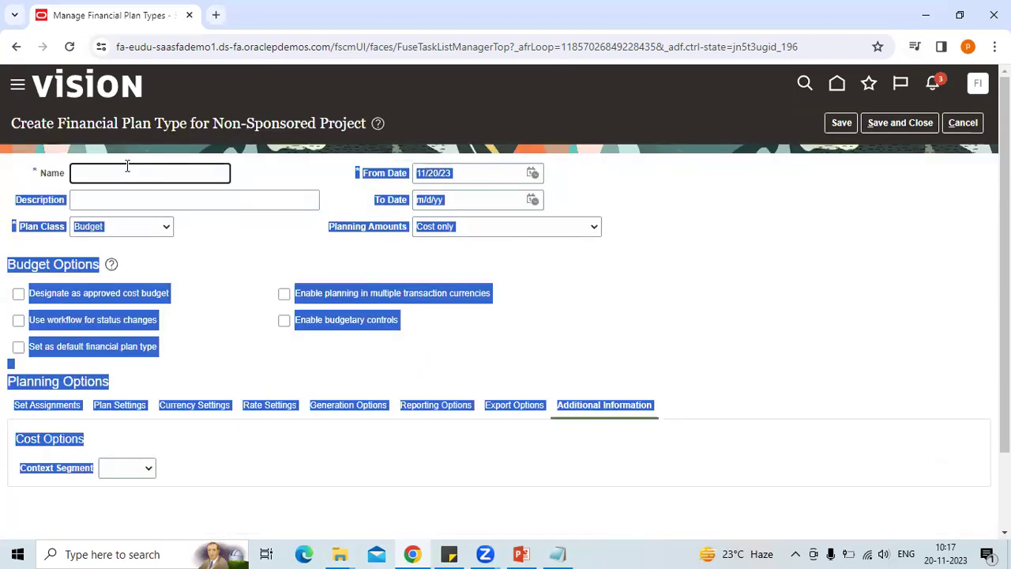
pyautogui.click(129, 166)
pyautogui.write('XX')
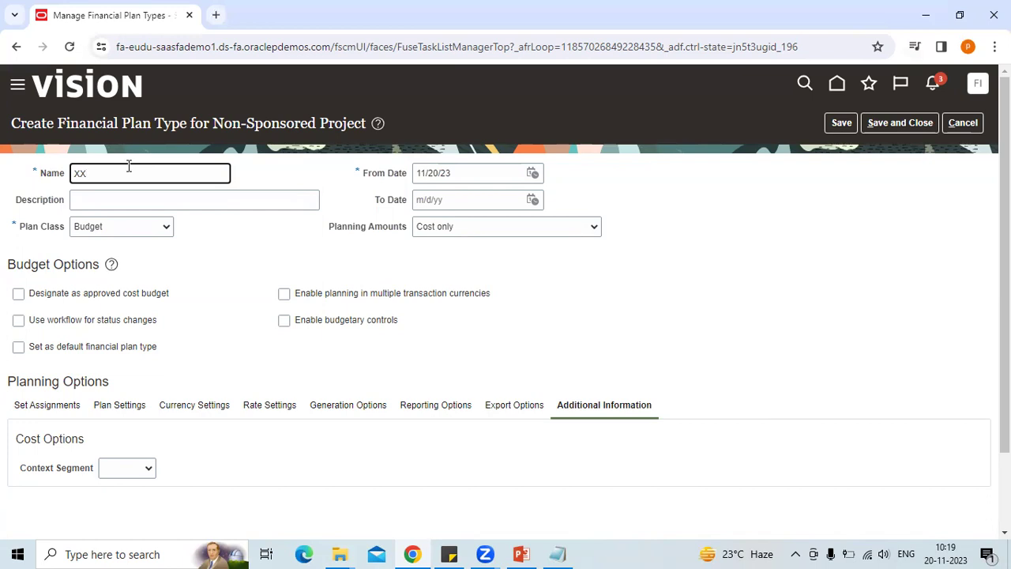
pyautogui.tripleClick(225, 128)
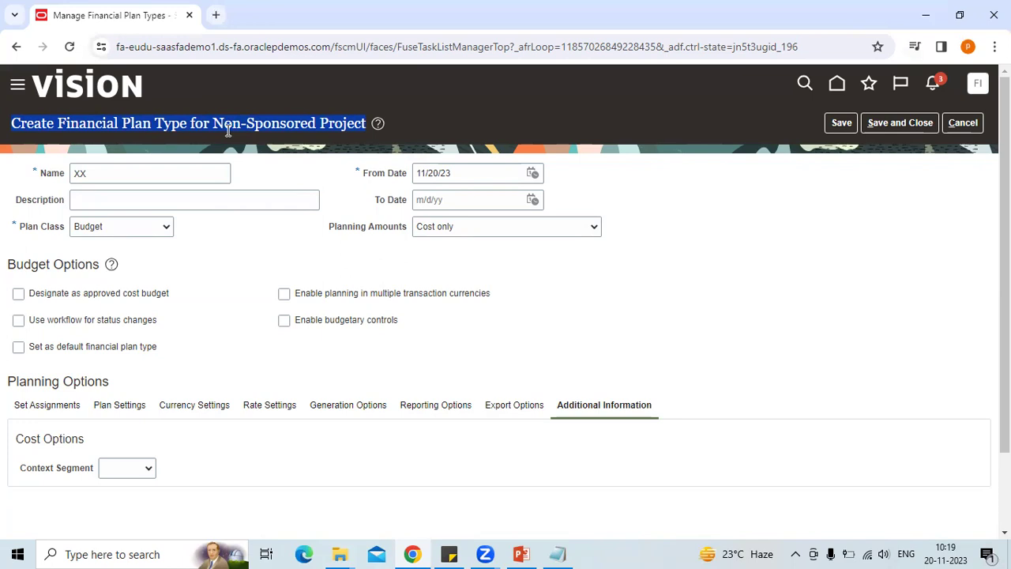
pyautogui.click(171, 175)
pyautogui.write('_')
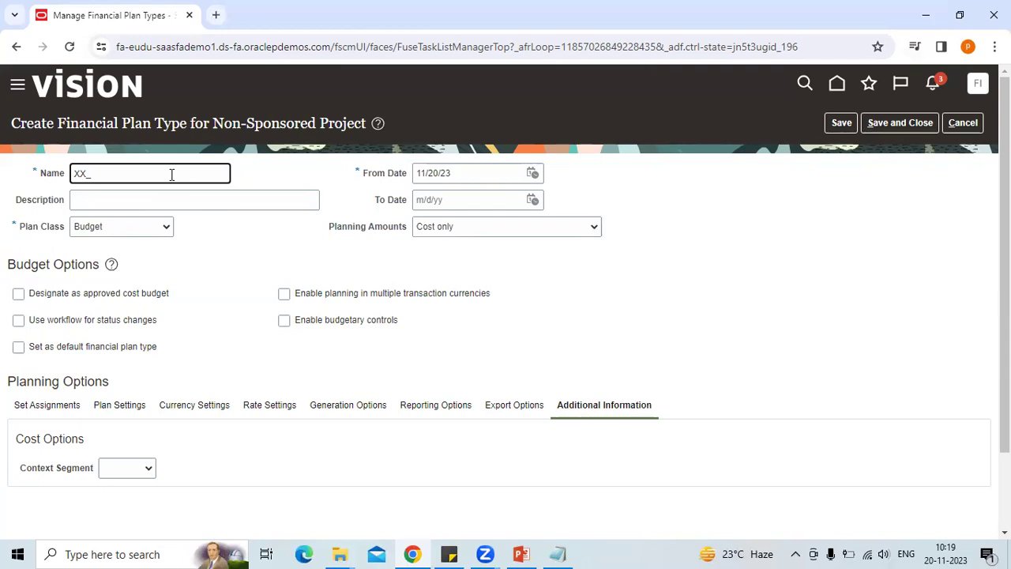
pyautogui.write('Hitachi_ImplementationP')
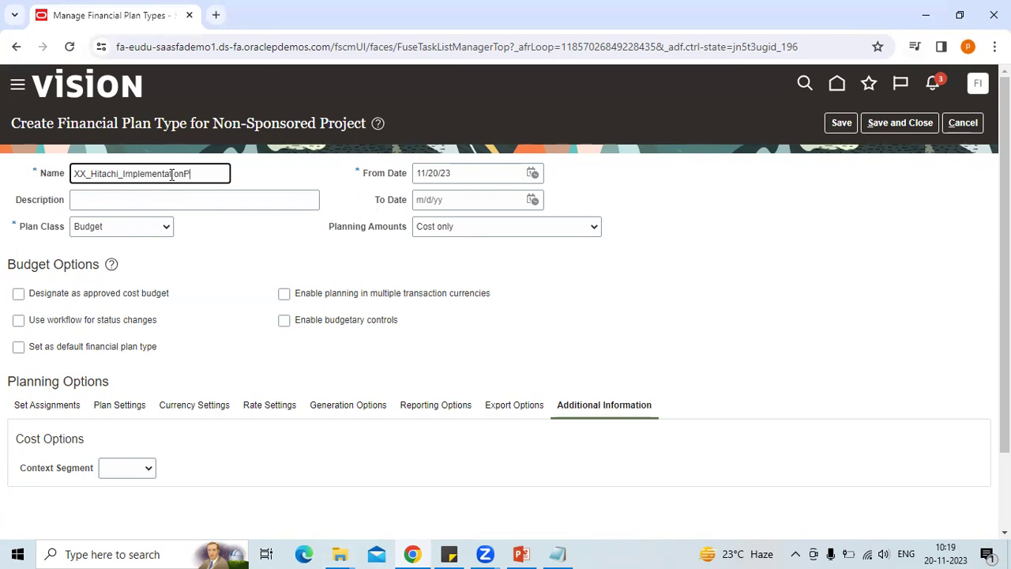
pyautogui.press('BackSpace')
pyautogui.write('_project')
# Designate the plan type as approved cost budget and enable planning in multiple transaction currencies and budgetary controls
pyautogui.click(95, 295)
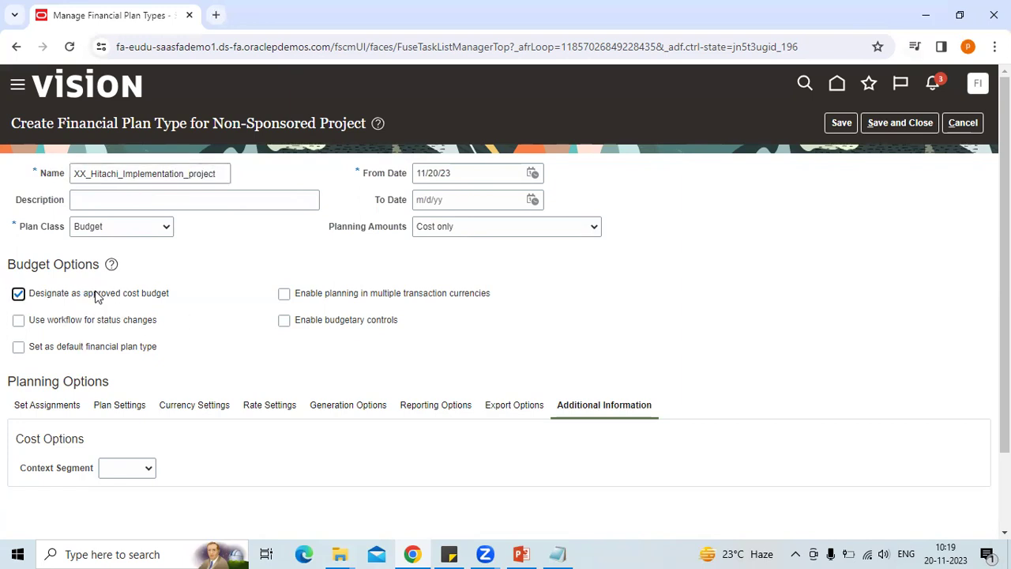
pyautogui.click(291, 299)
pyautogui.click(284, 323)
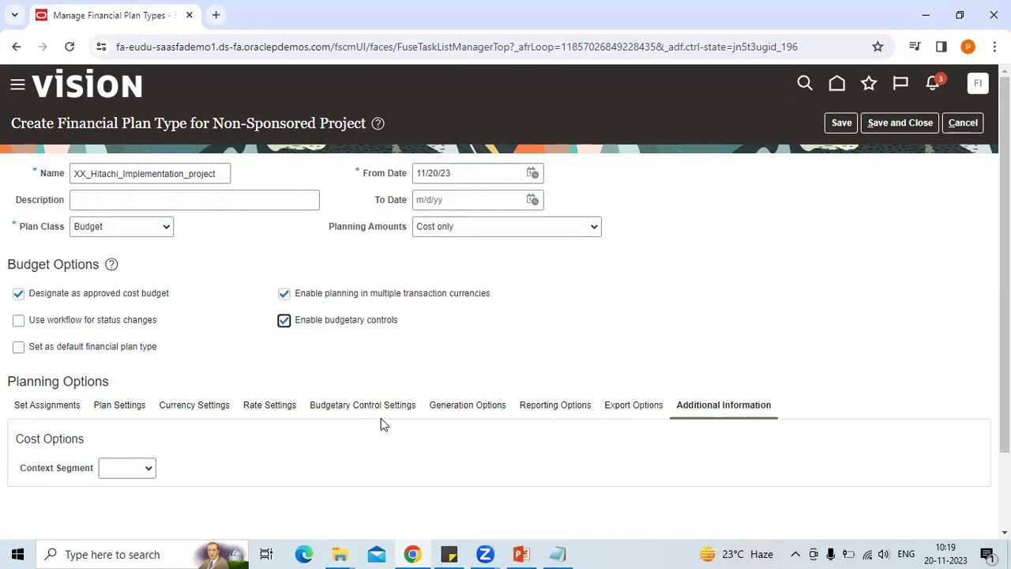
# Add a set assignment with the code COMMON to the financial plan type
pyautogui.click(68, 409)
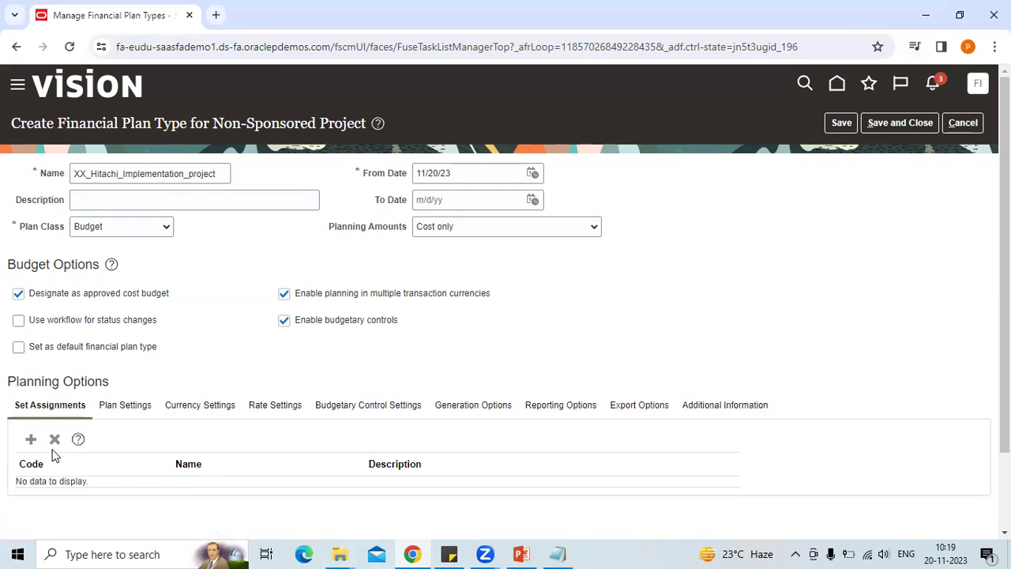
pyautogui.click(31, 439)
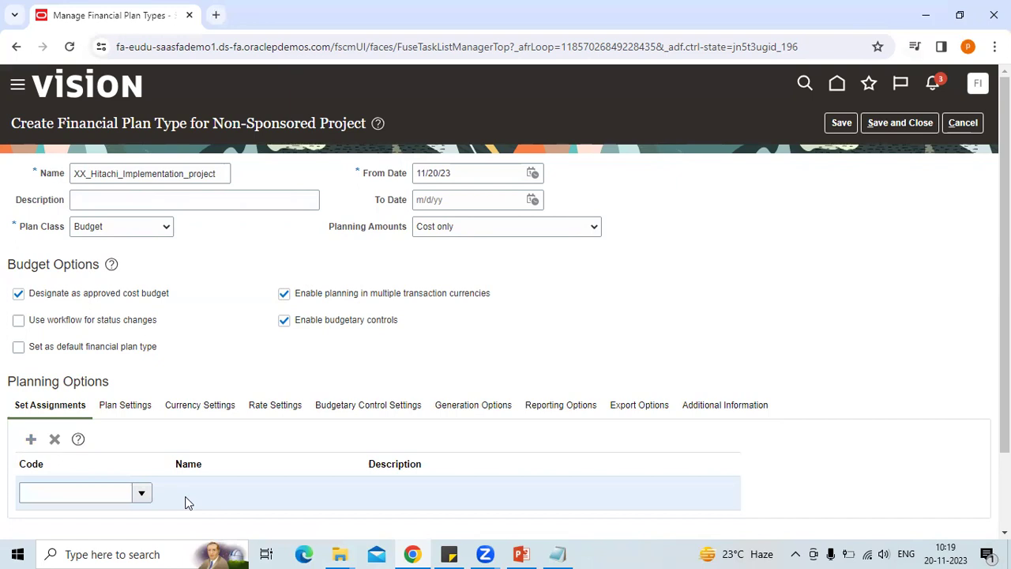
pyautogui.click(106, 489)
pyautogui.write('Common')
pyautogui.click(236, 521)
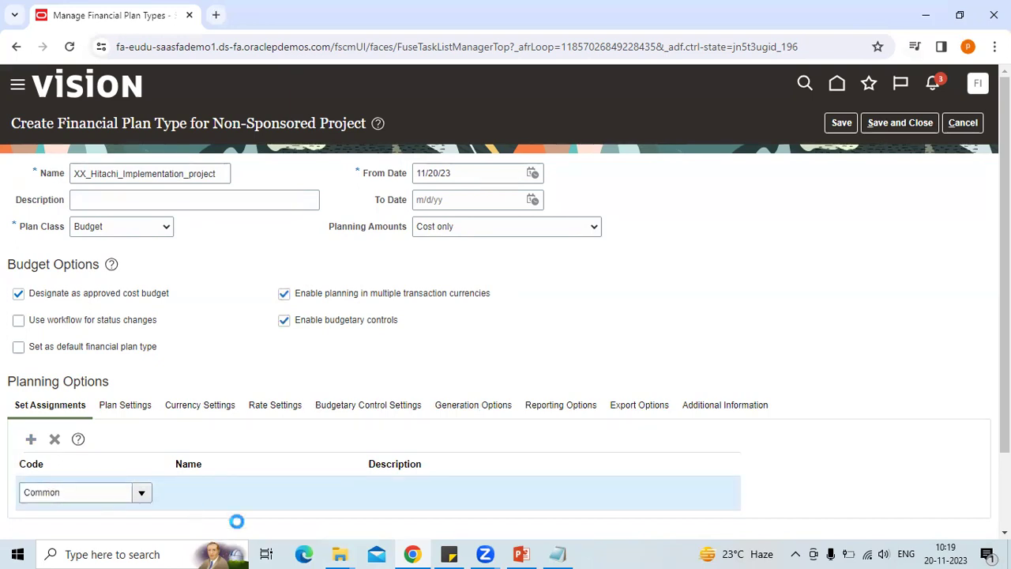
# Check the budgetary control settings, then save and close the financial plan type and return to the Project Control setup tasks
pyautogui.click(127, 415)
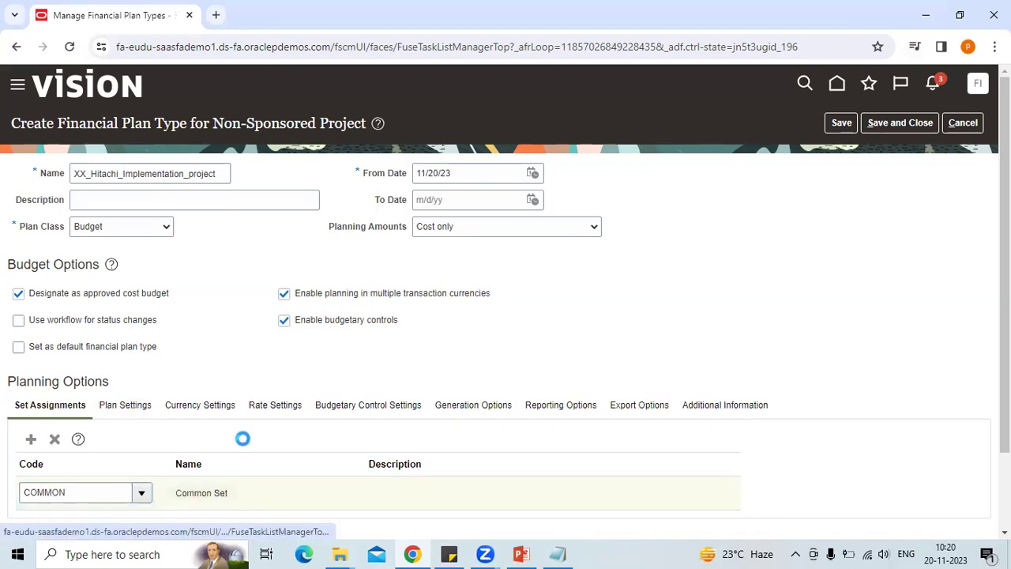
pyautogui.click(368, 417)
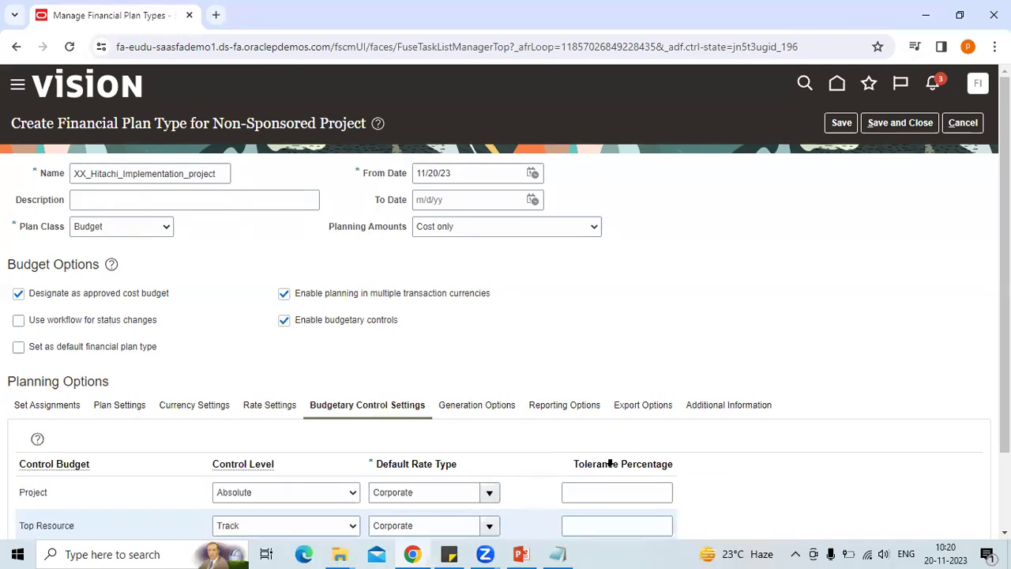
pyautogui.click(873, 125)
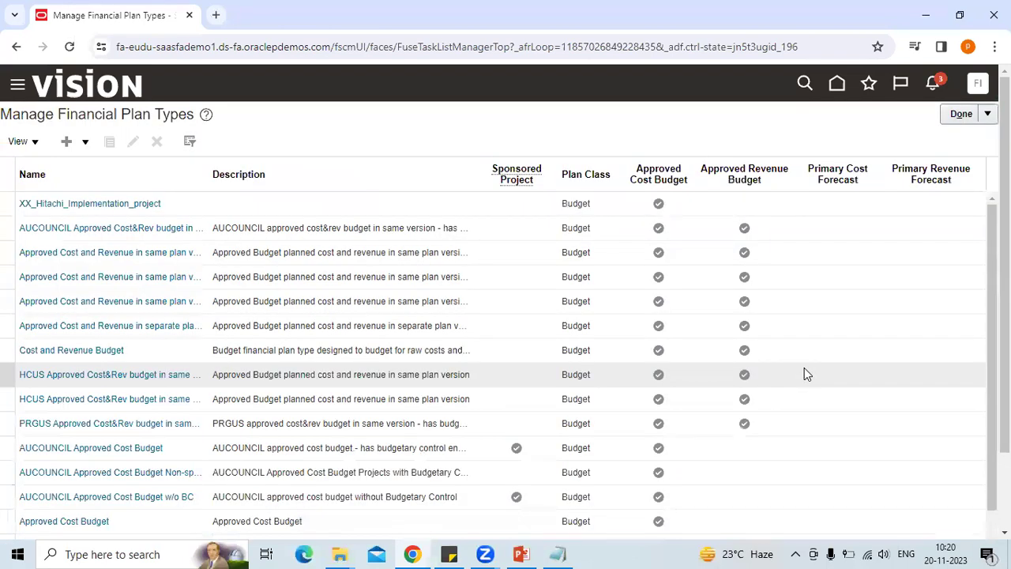
pyautogui.click(961, 114)
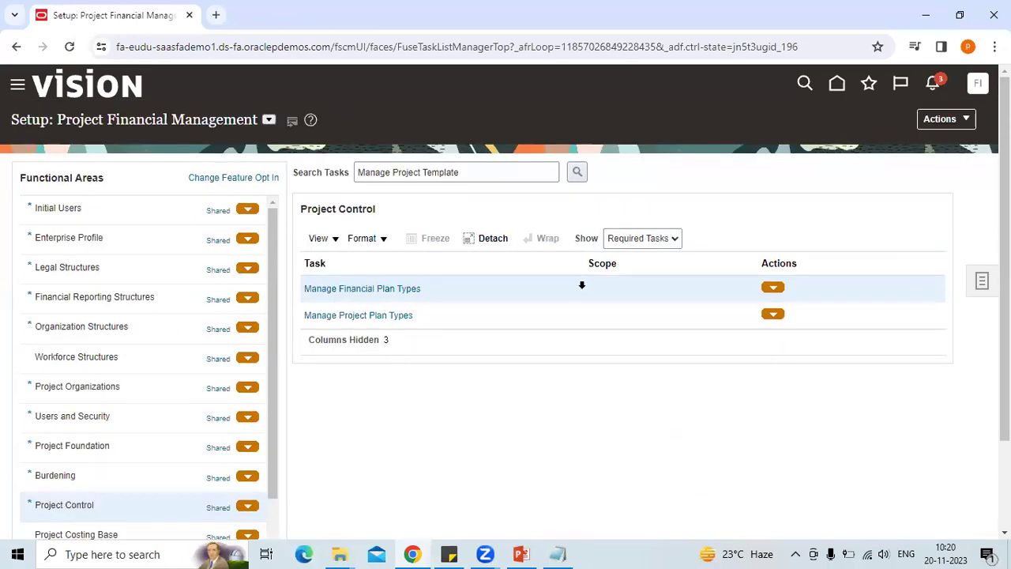
# Reload the setup page and open the Manage Project Plan Types task
pyautogui.click(367, 317)
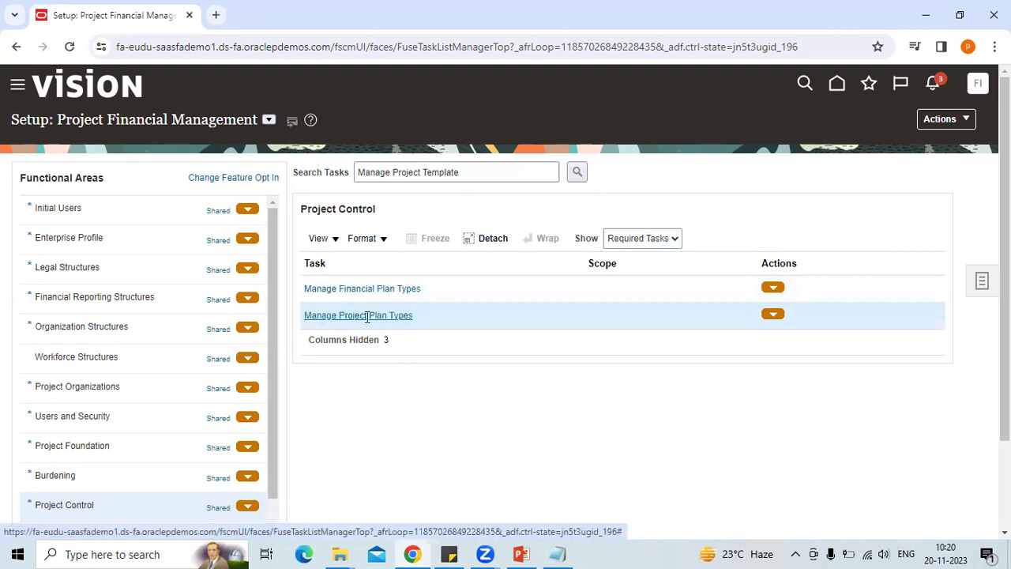
pyautogui.click(728, 64)
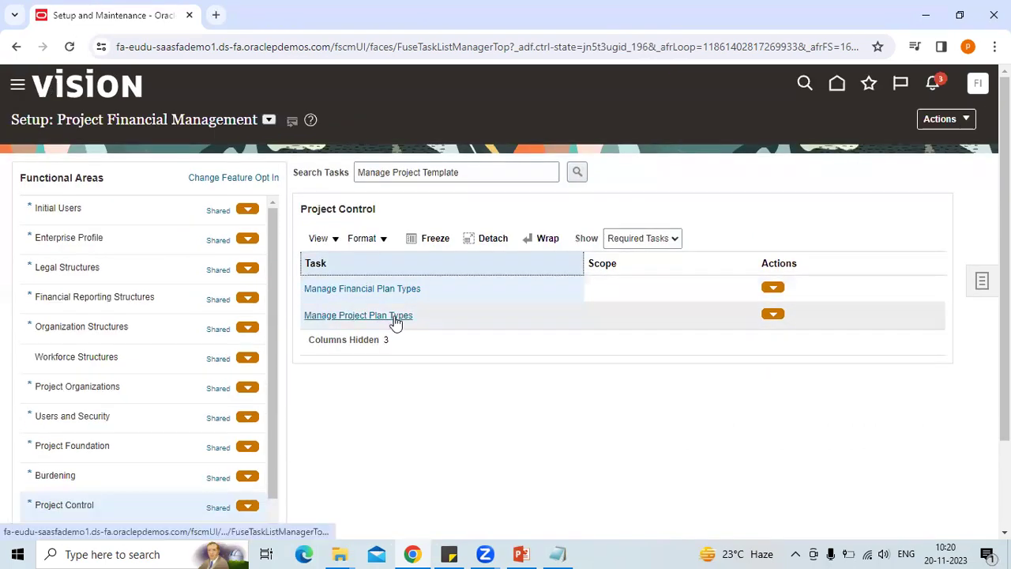
pyautogui.click(393, 315)
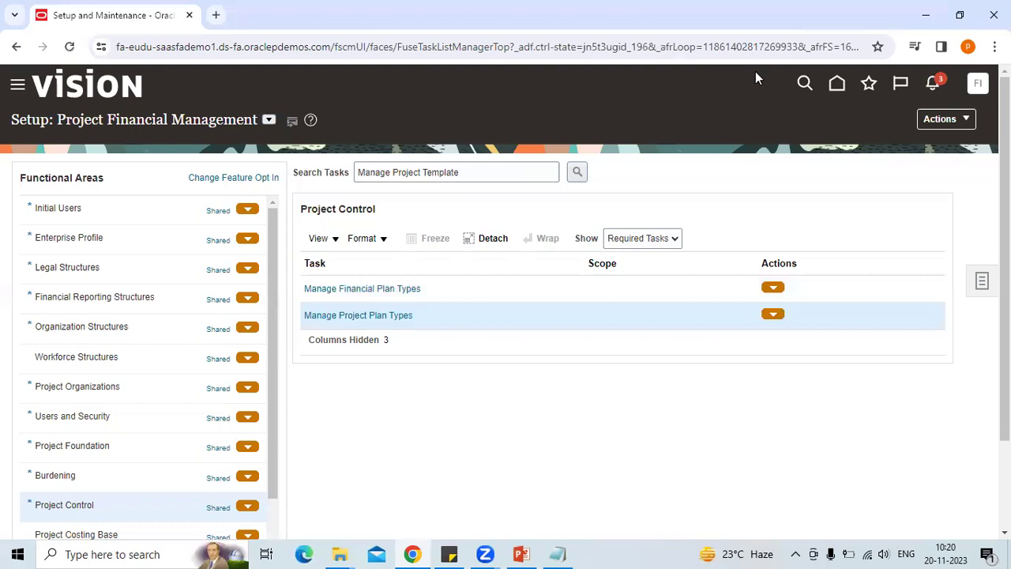
pyautogui.hotkey('ctrl', 'l')
pyautogui.press('Return')
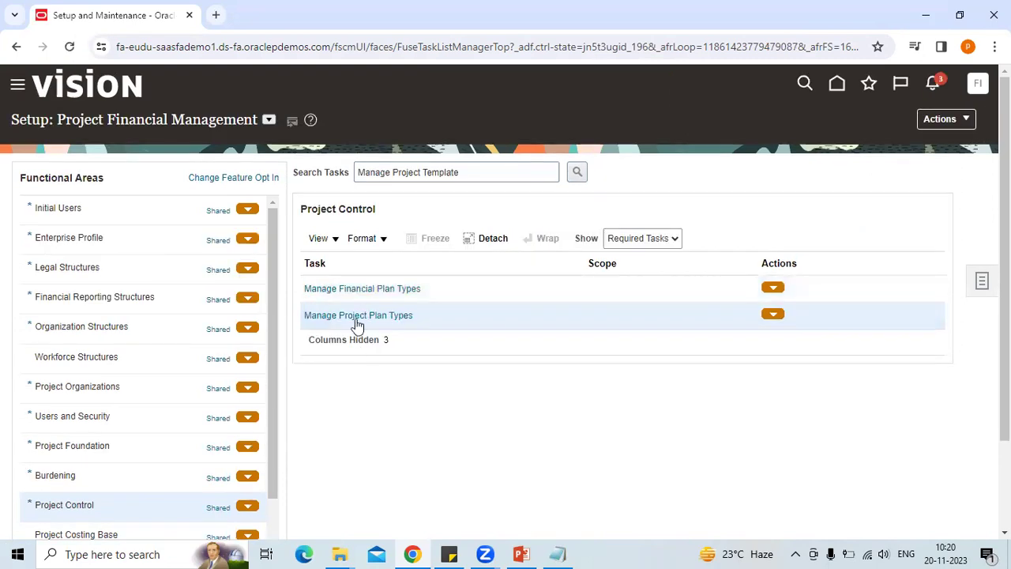
pyautogui.click(356, 317)
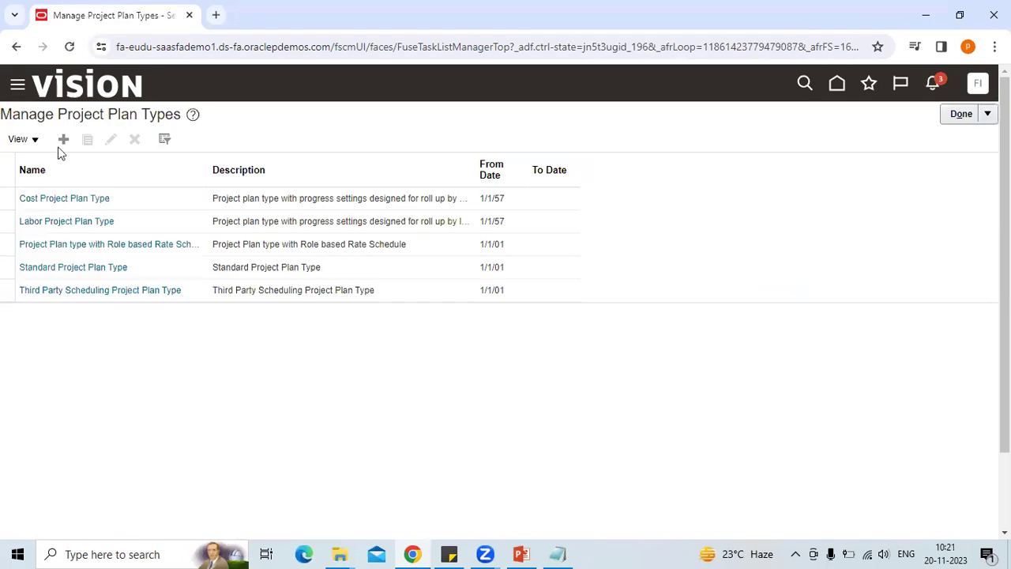
# Create a project plan type named XX_Hitachi_Impl_Project_Plan and enable planning in multiple transaction currencies
pyautogui.click(63, 139)
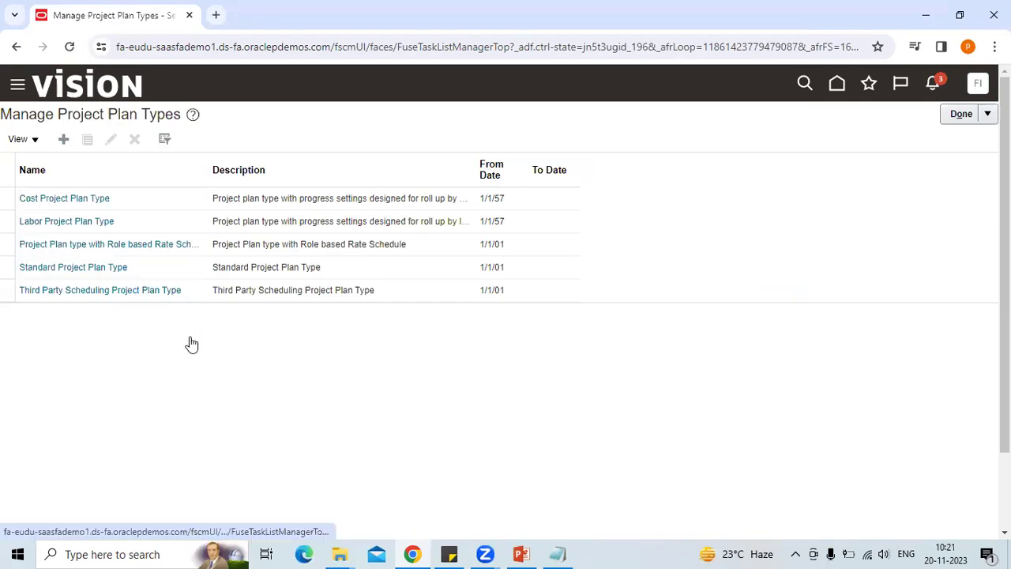
pyautogui.click(134, 165)
pyautogui.write('XX_F')
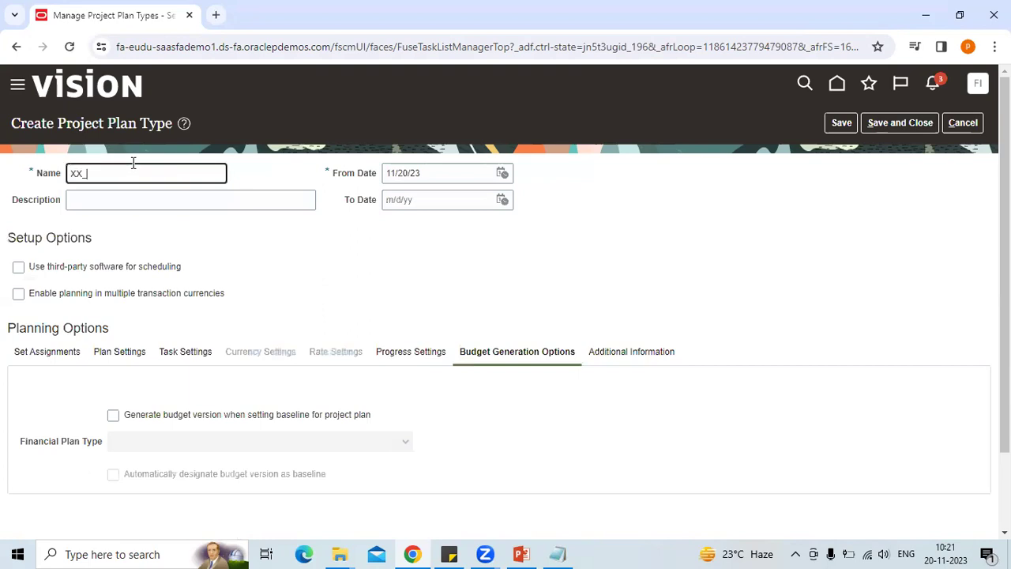
pyautogui.press('BackSpace')
pyautogui.write('Hitachi_Impl_Project_Plan')
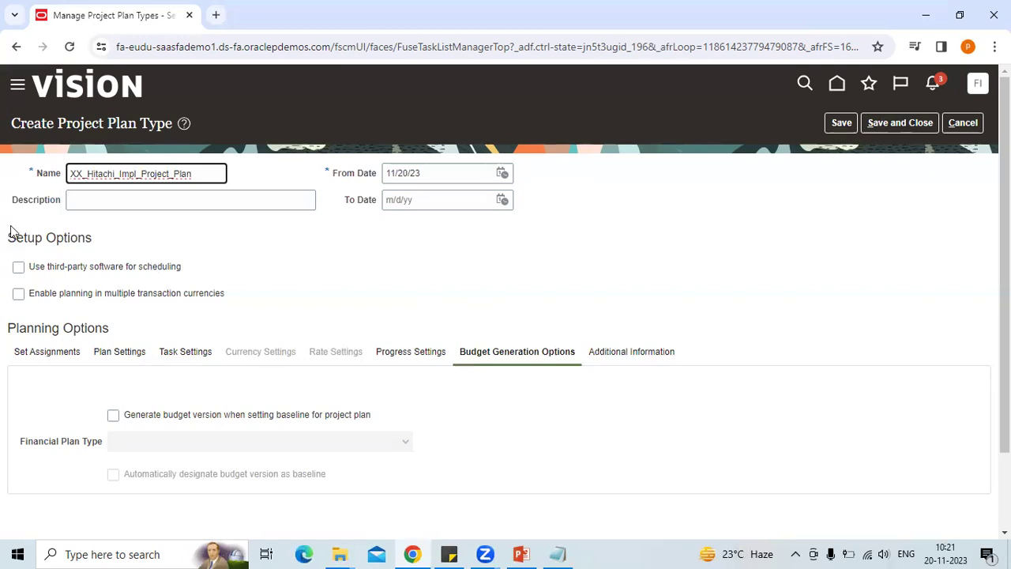
pyautogui.tripleClick(116, 180)
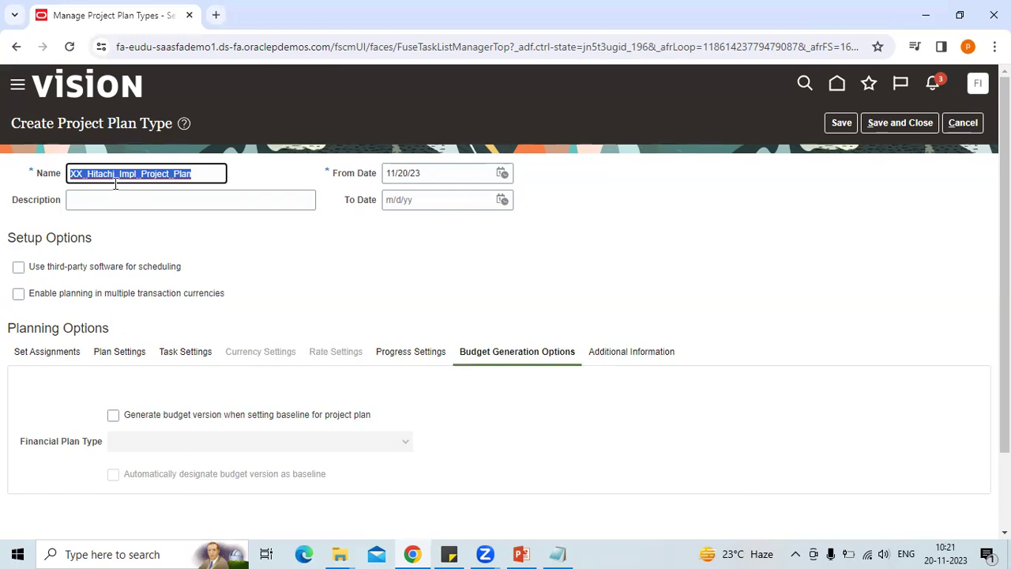
pyautogui.click(21, 295)
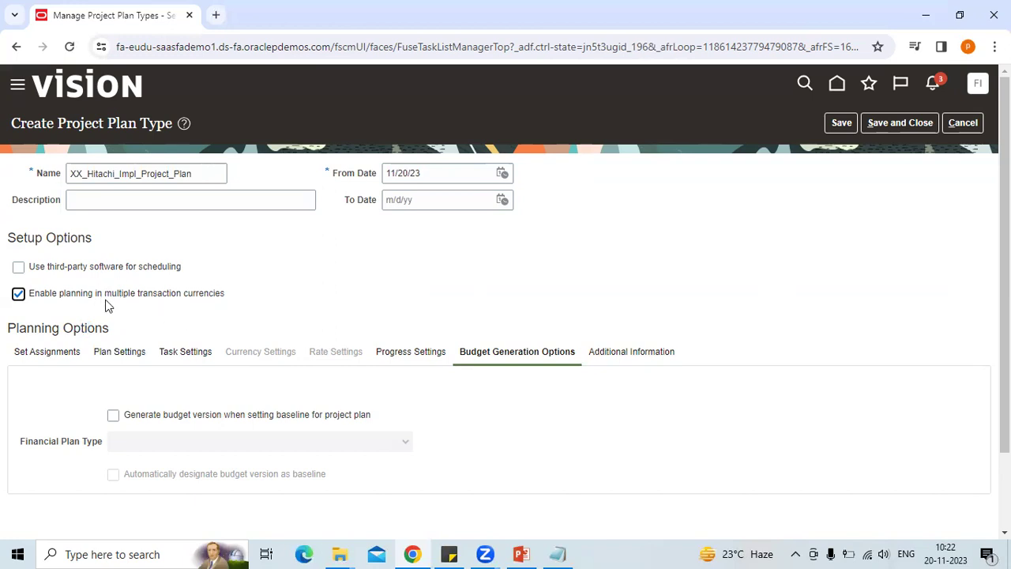
# Add a set assignment with the code COMMON to the project plan type
pyautogui.click(48, 352)
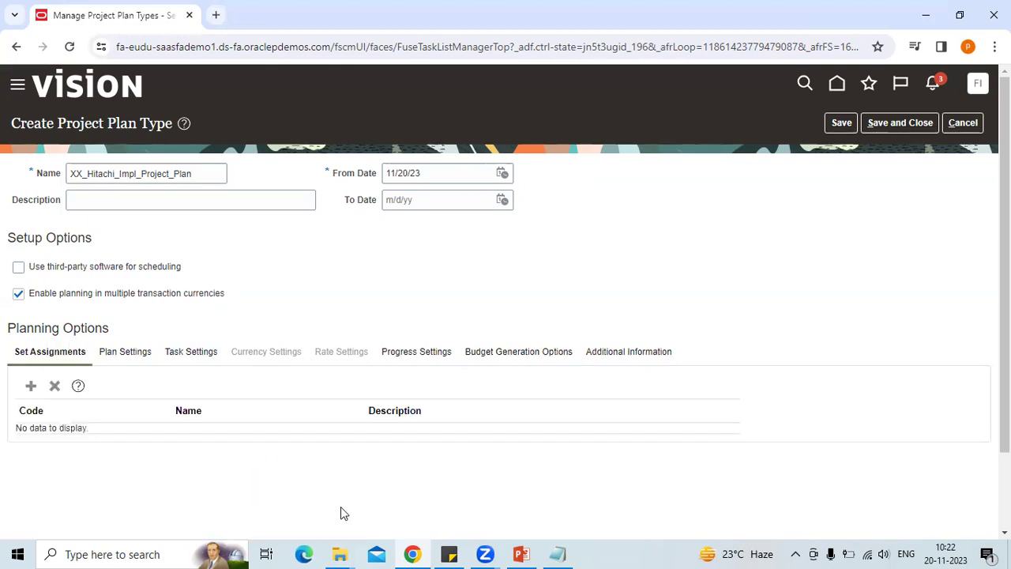
pyautogui.click(31, 386)
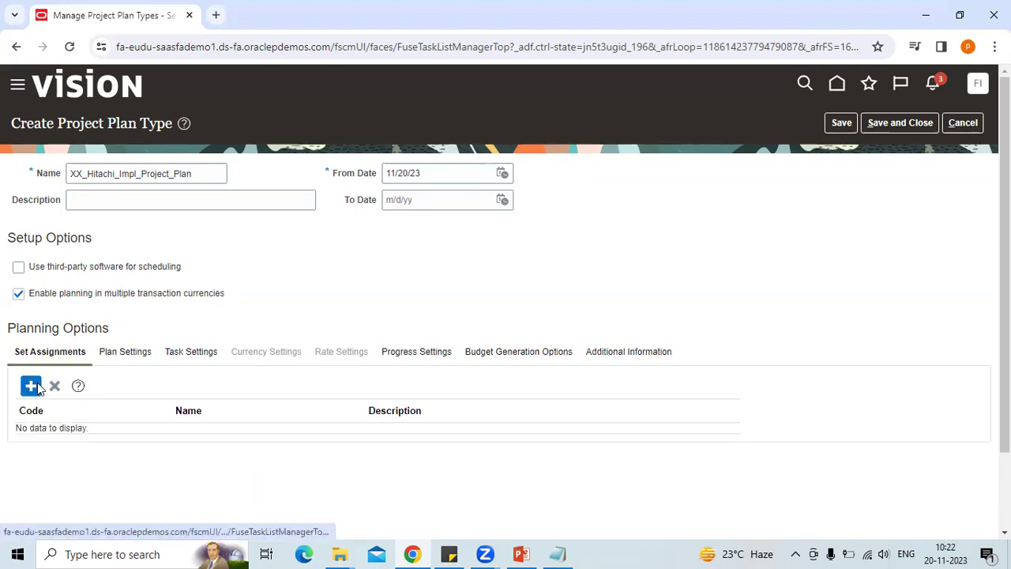
pyautogui.click(127, 443)
pyautogui.write('Co')
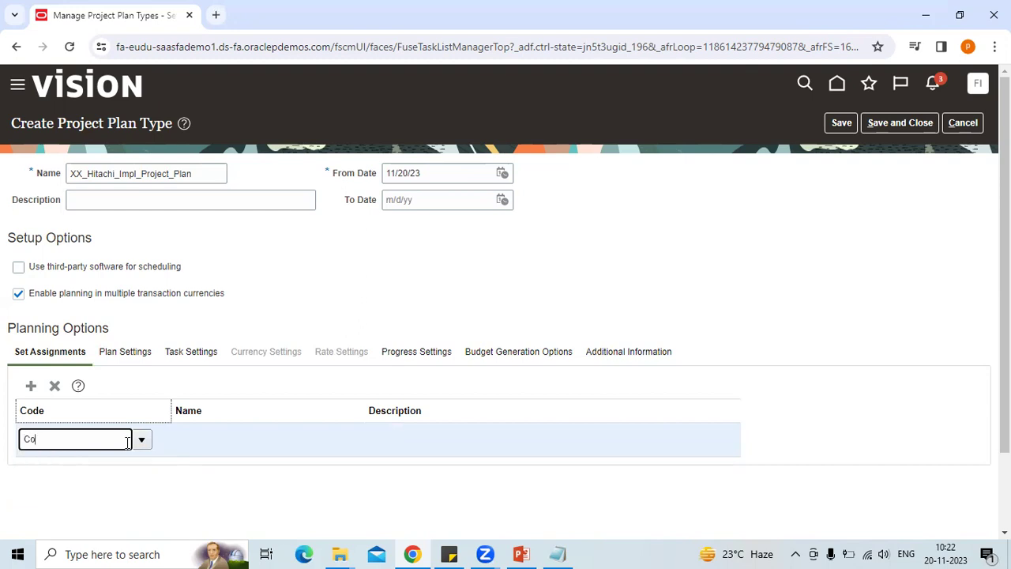
pyautogui.write('mm')
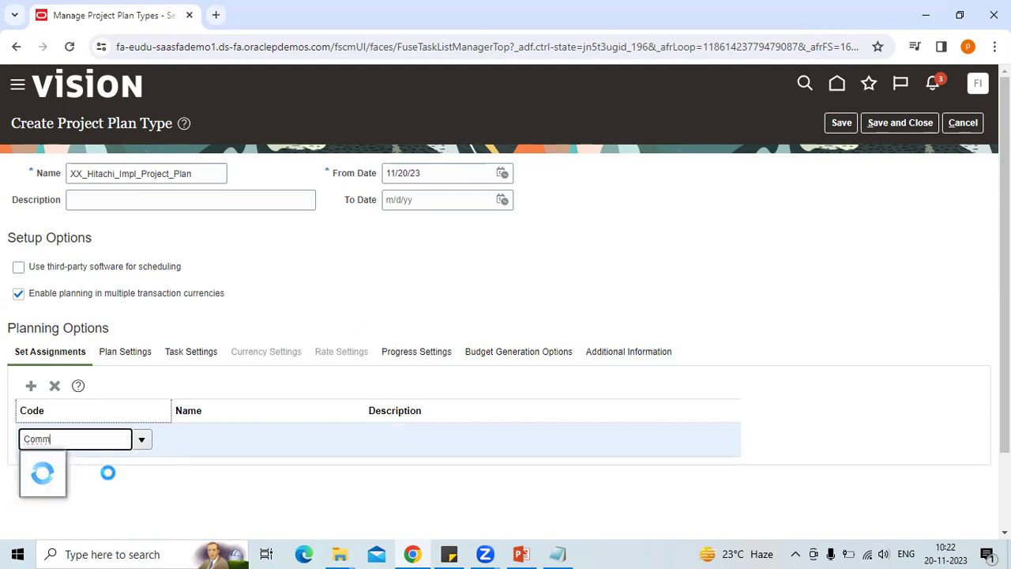
pyautogui.click(141, 441)
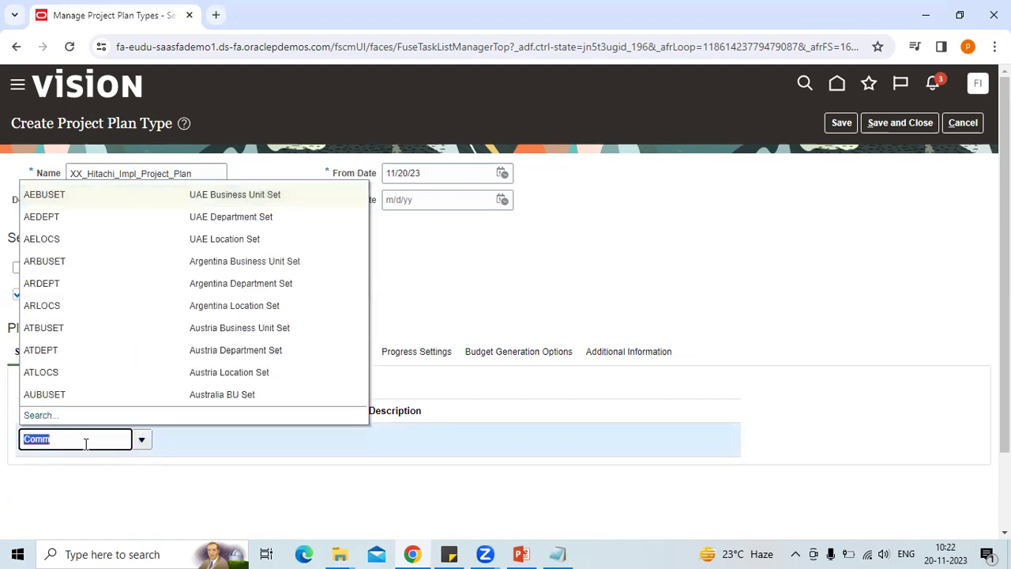
pyautogui.write('COOM')
pyautogui.press('BackSpace')
pyautogui.press('BackSpace')
pyautogui.write('MMON')
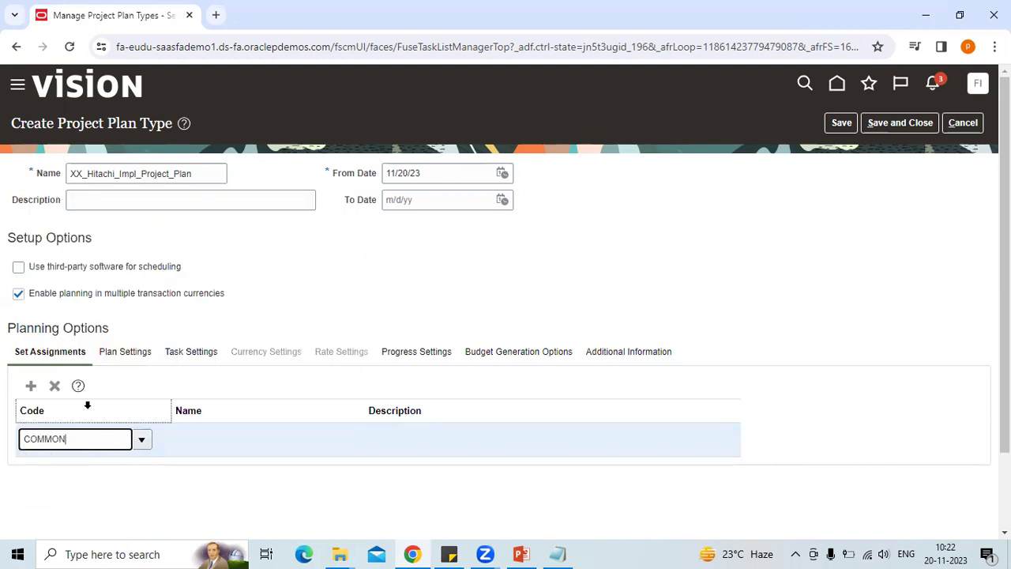
# In the plan settings, enable costs for the project plan, set unplanned assignments as planned assignments, and choose Accounting calendar as the calendar type
pyautogui.click(131, 353)
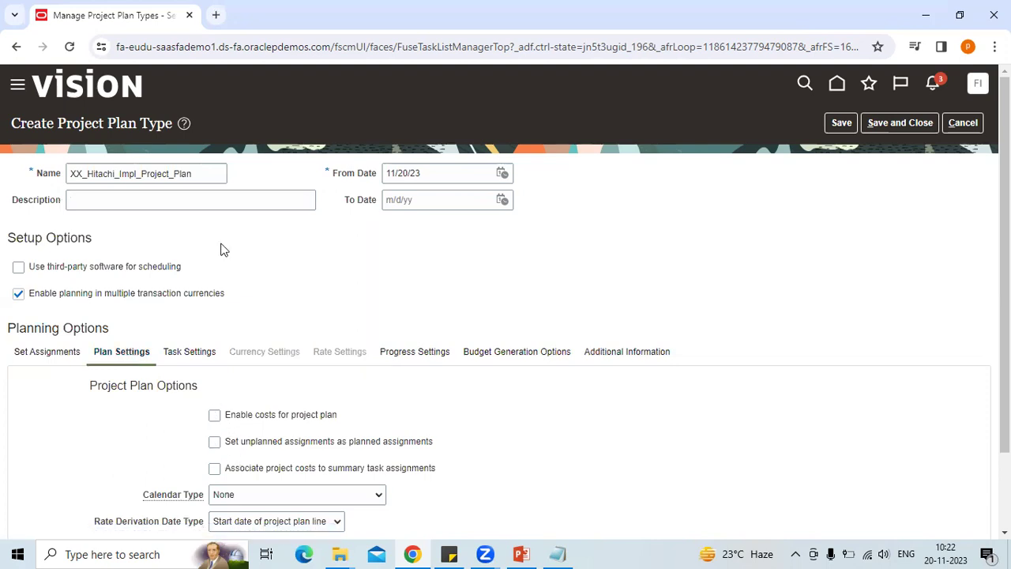
pyautogui.click(215, 421)
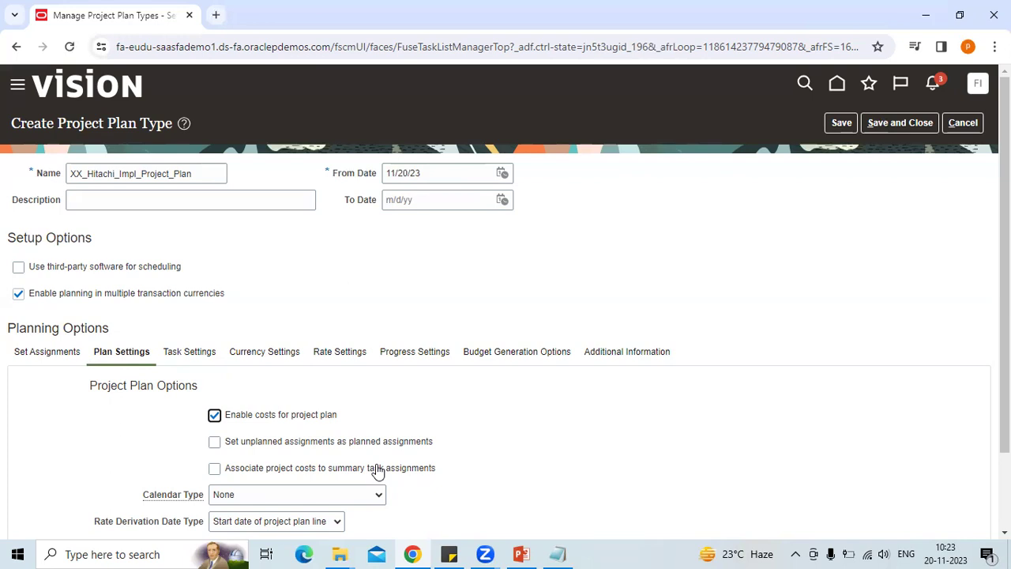
pyautogui.click(324, 446)
pyautogui.click(369, 489)
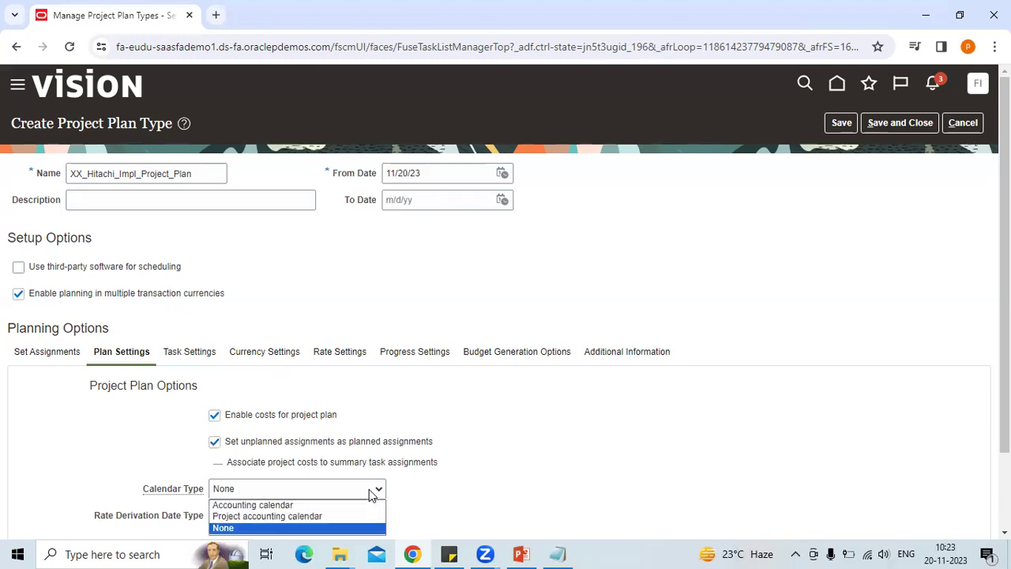
pyautogui.click(331, 507)
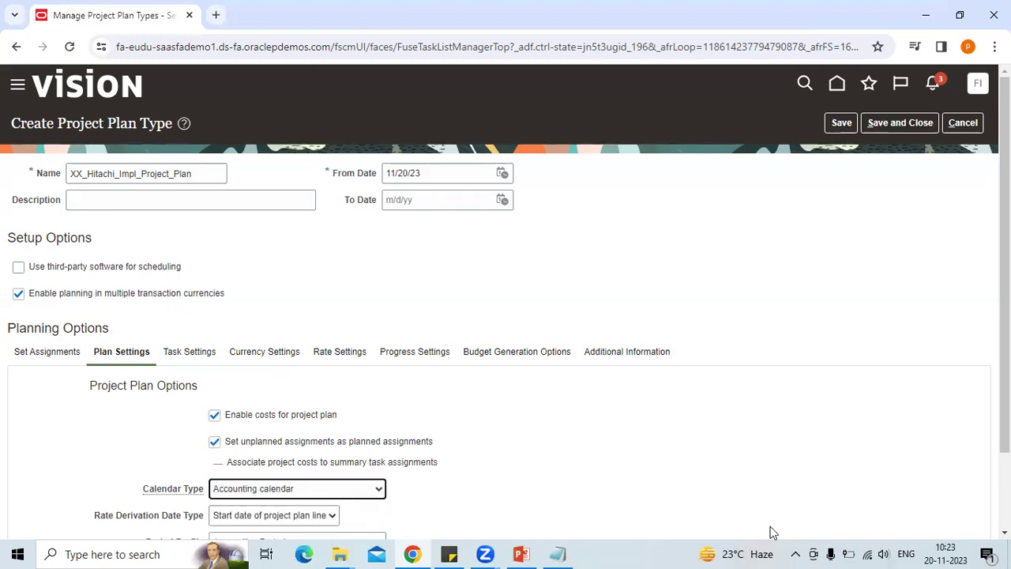
# Review the rate derivation date type options, keeping Start date of project plan line selected
pyautogui.scroll(-1, 1005, 534)
pyautogui.scroll(-1, 1005, 534)
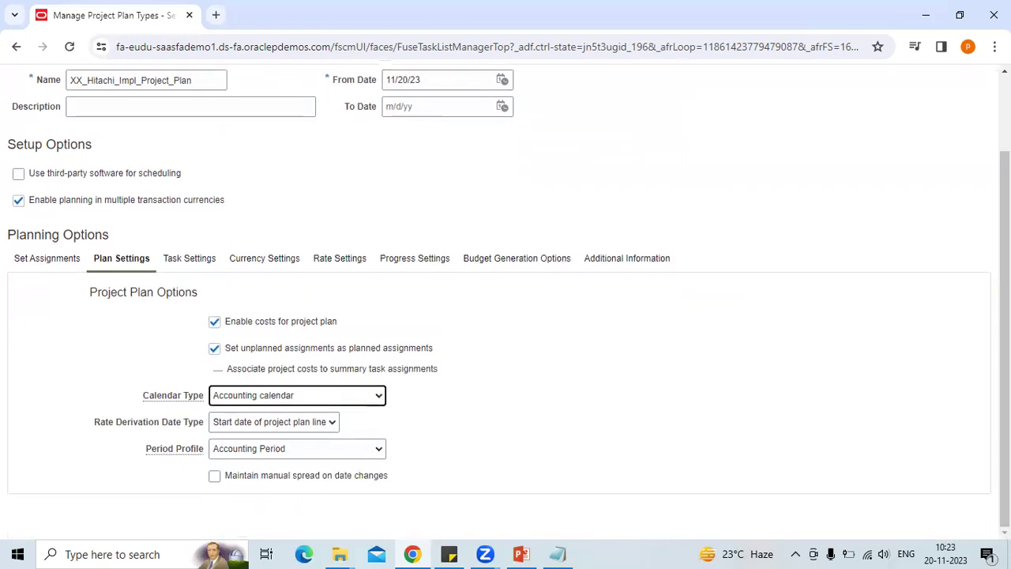
pyautogui.click(269, 425)
pyautogui.click(267, 436)
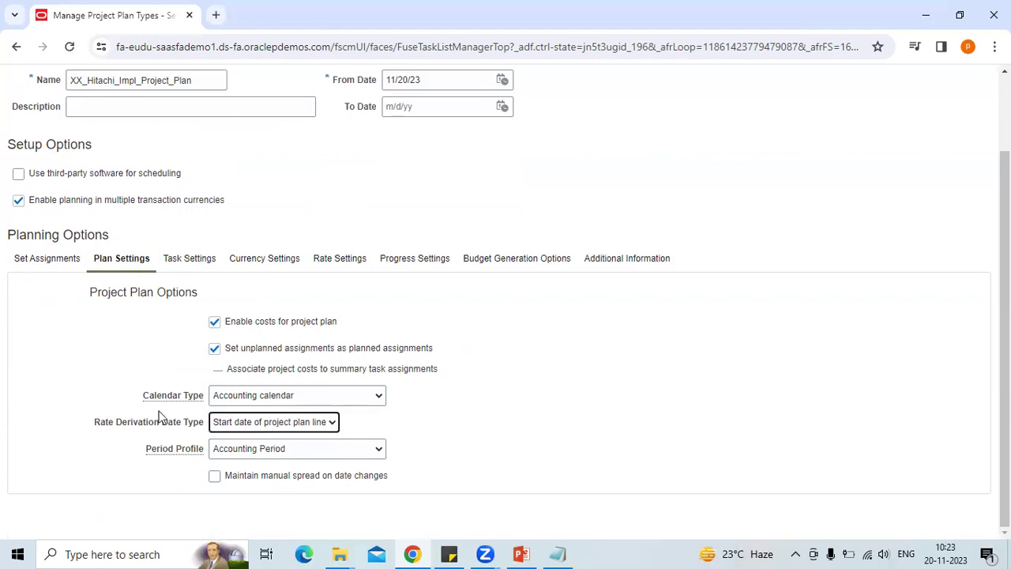
pyautogui.tripleClick(117, 425)
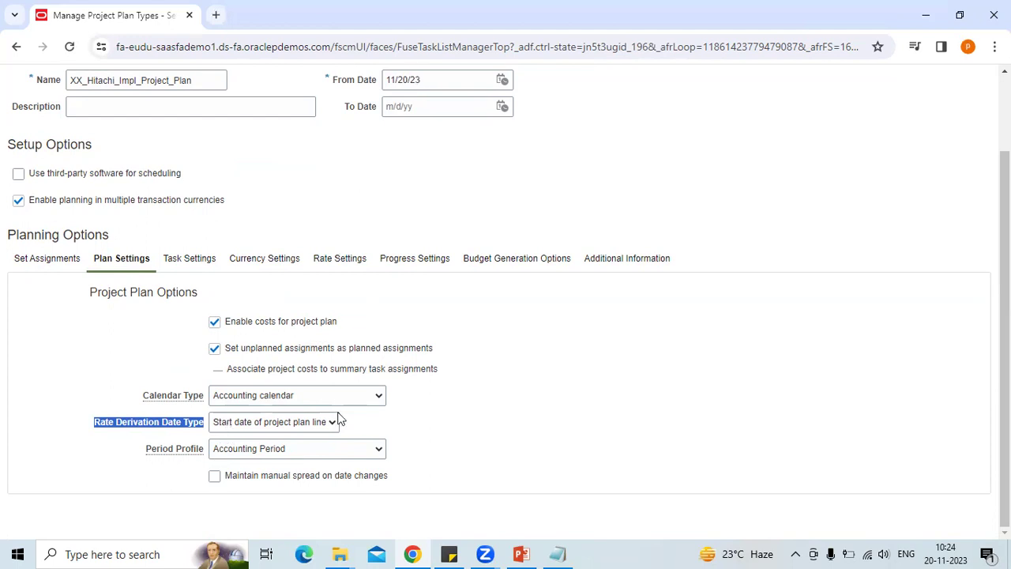
pyautogui.click(301, 422)
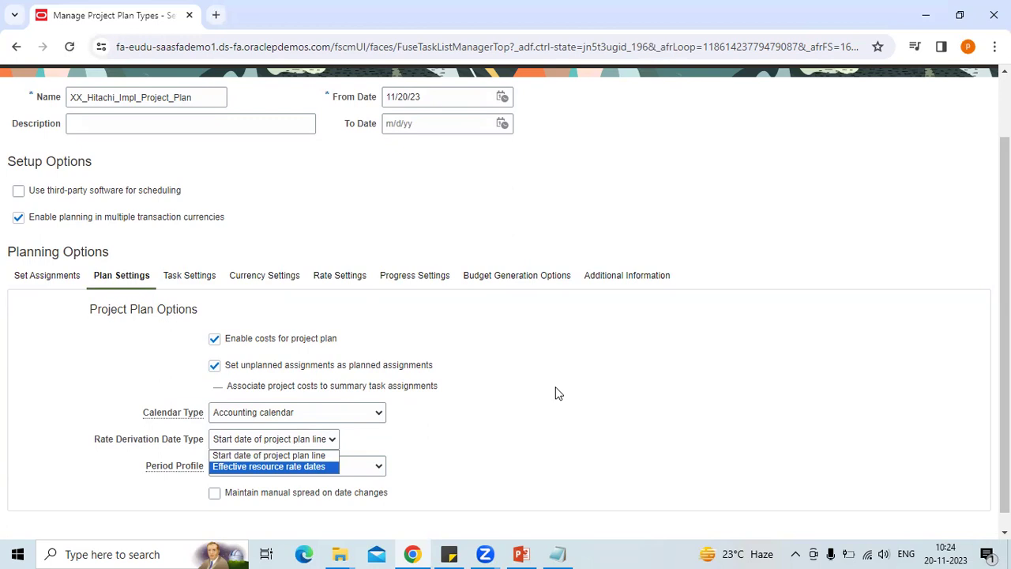
pyautogui.click(613, 416)
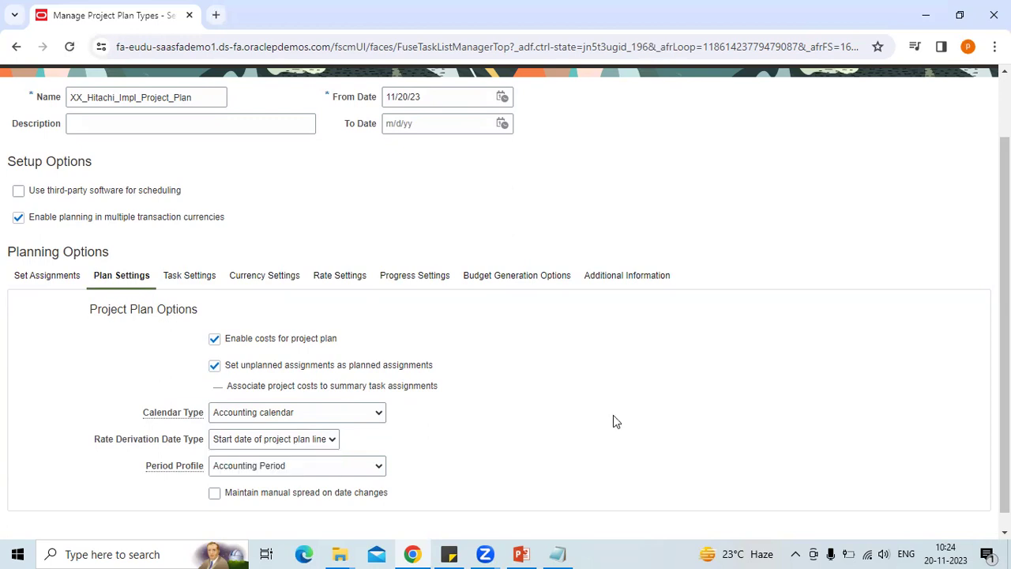
# In the task settings, use task planned dates as task assignment dates and synchronize task transaction dates with planned dates
pyautogui.click(210, 280)
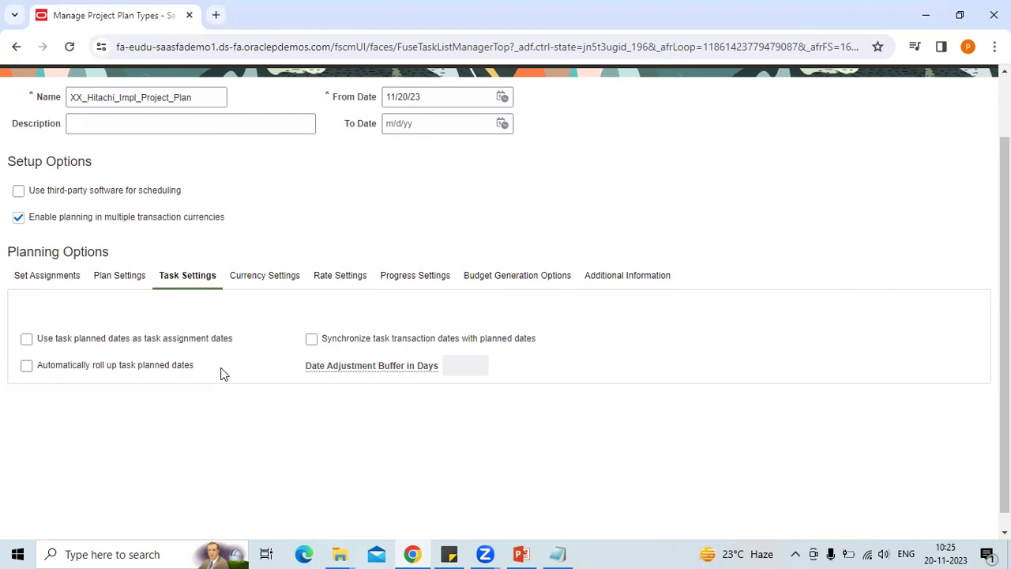
pyautogui.click(27, 340)
pyautogui.click(312, 340)
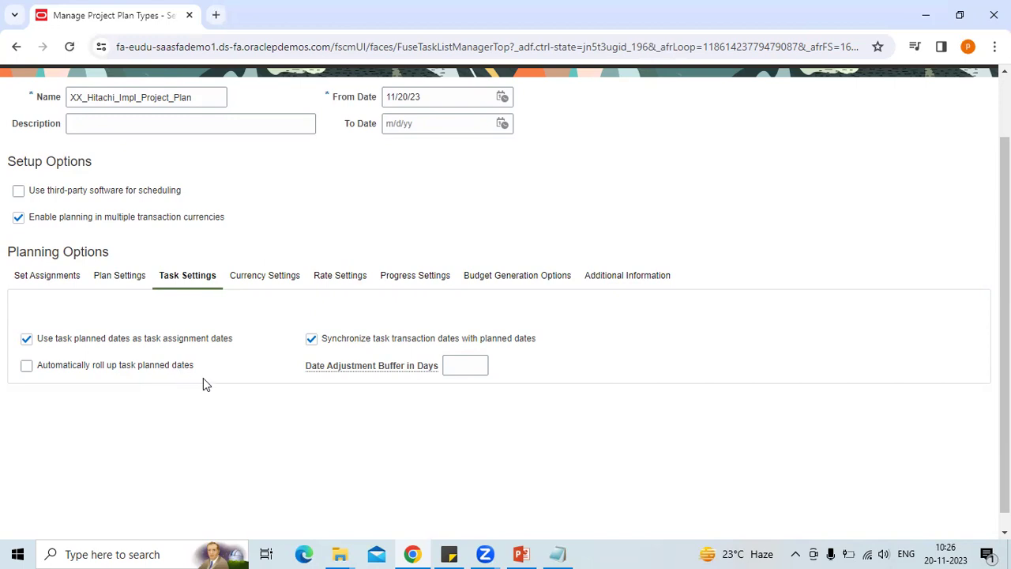
# Review the currency conversion rate types and the rate schedule settings of the project plan type
pyautogui.click(261, 277)
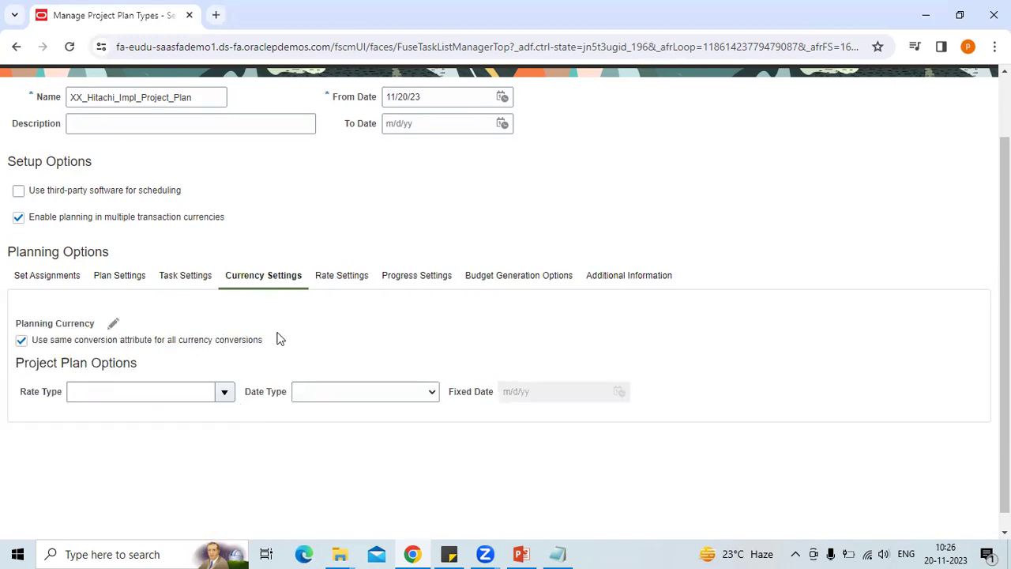
pyautogui.click(225, 391)
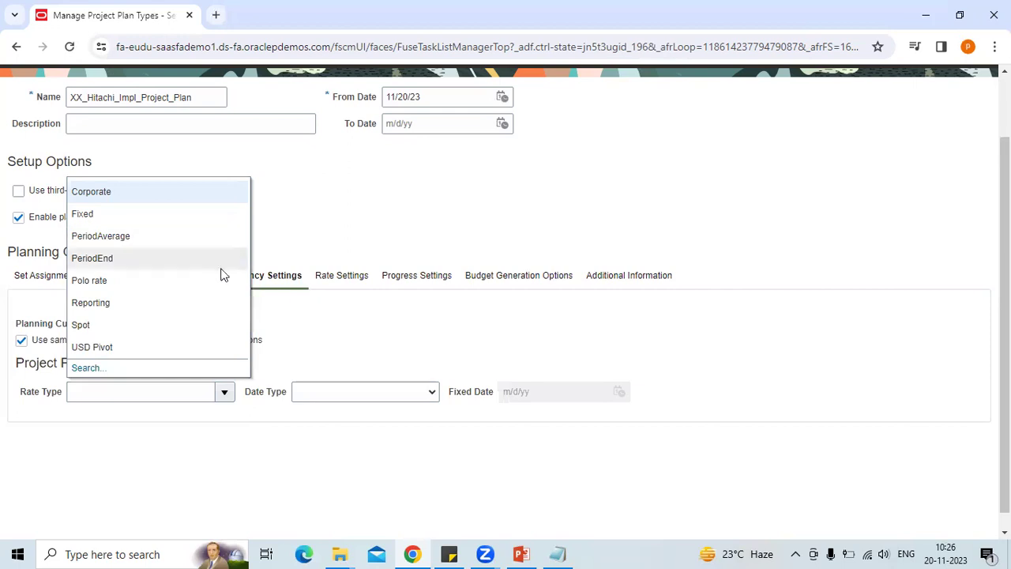
pyautogui.click(415, 342)
pyautogui.click(358, 284)
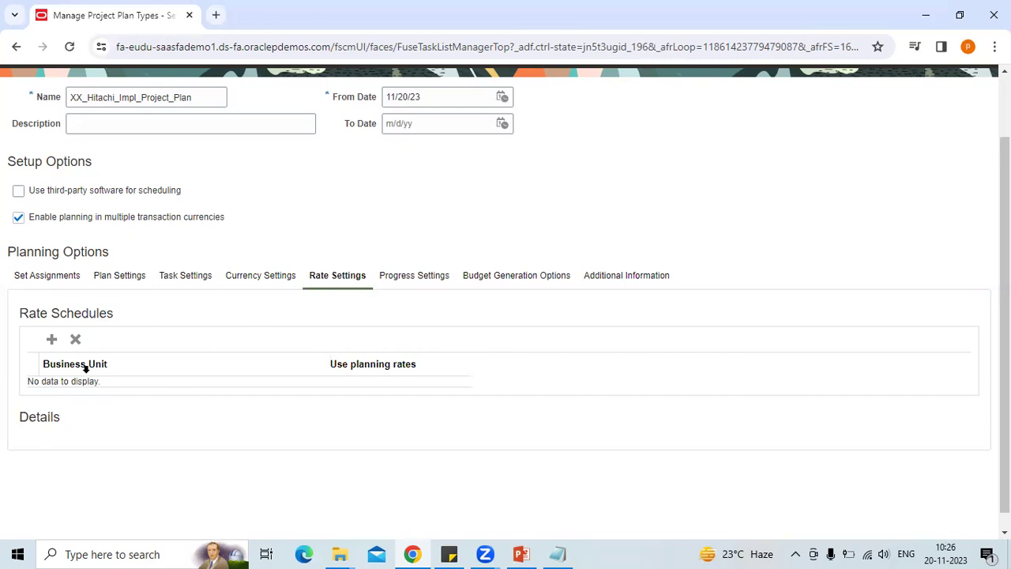
# In the progress settings, set the physical percent complete calculation method to Cost
pyautogui.click(409, 278)
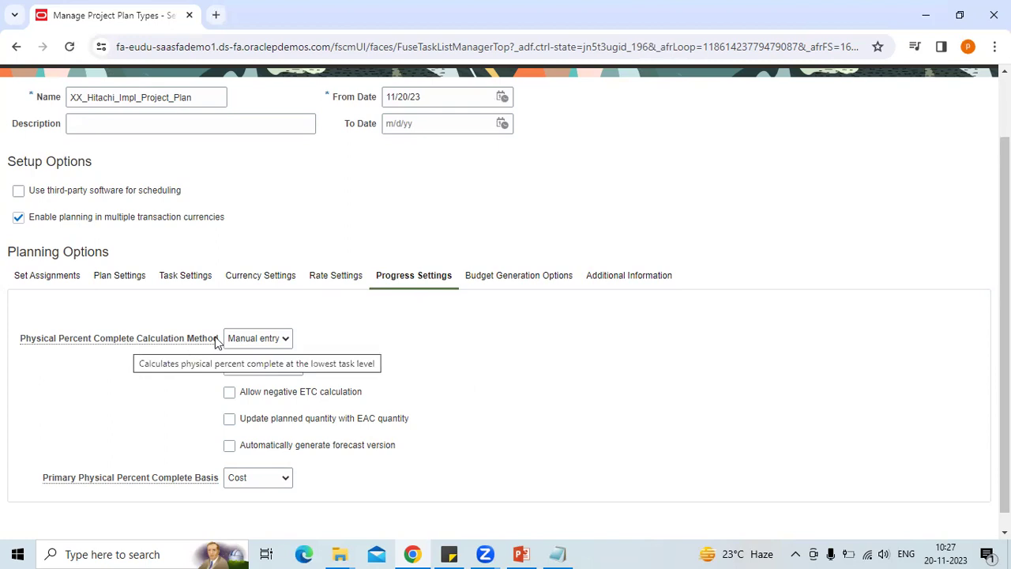
pyautogui.click(253, 339)
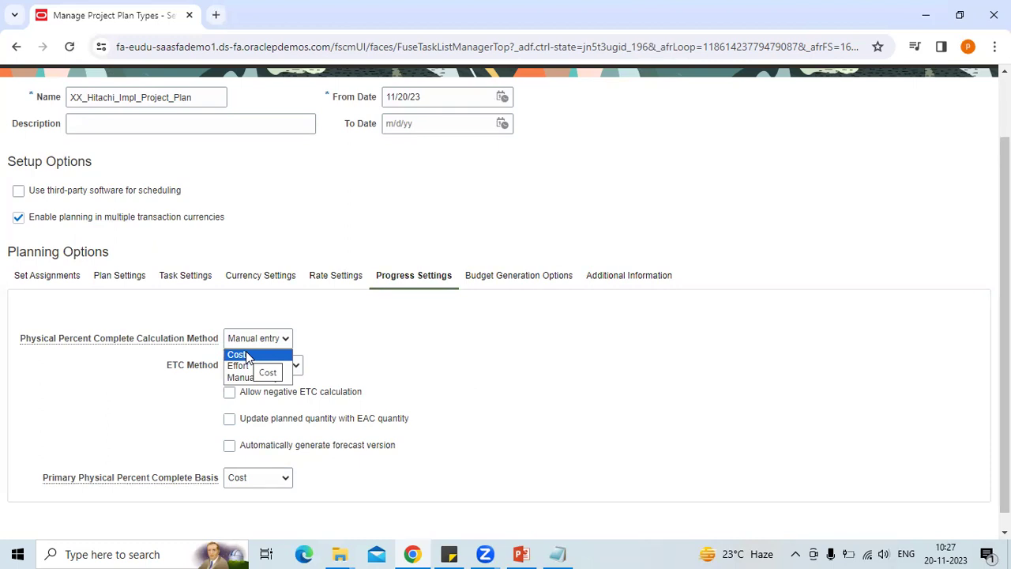
pyautogui.click(351, 360)
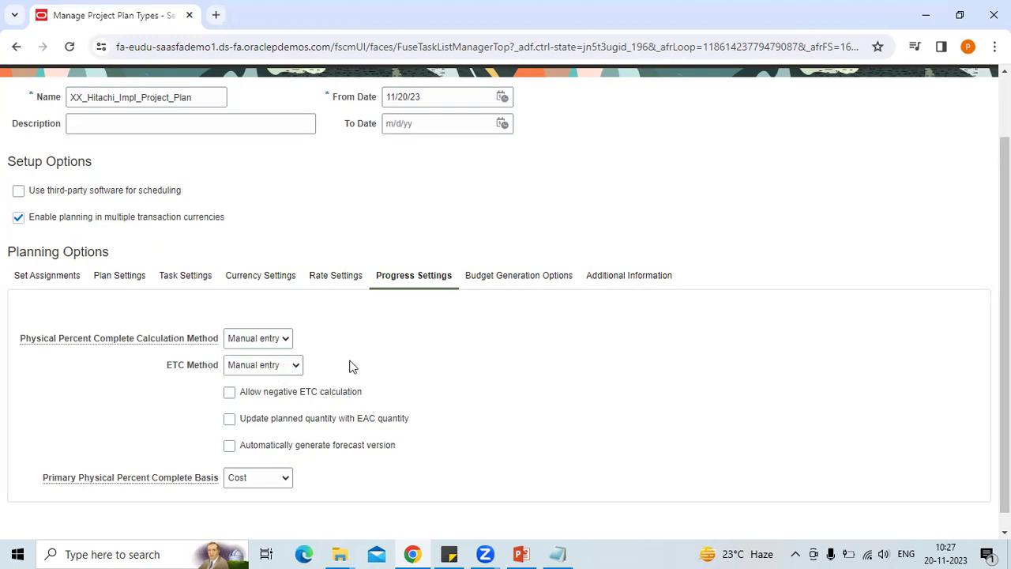
pyautogui.click(280, 342)
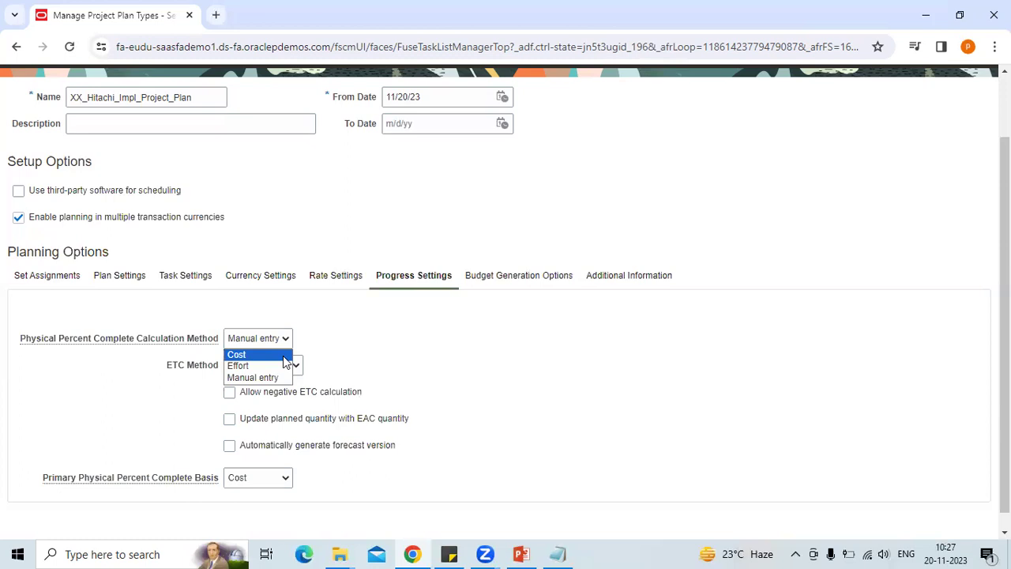
pyautogui.click(347, 355)
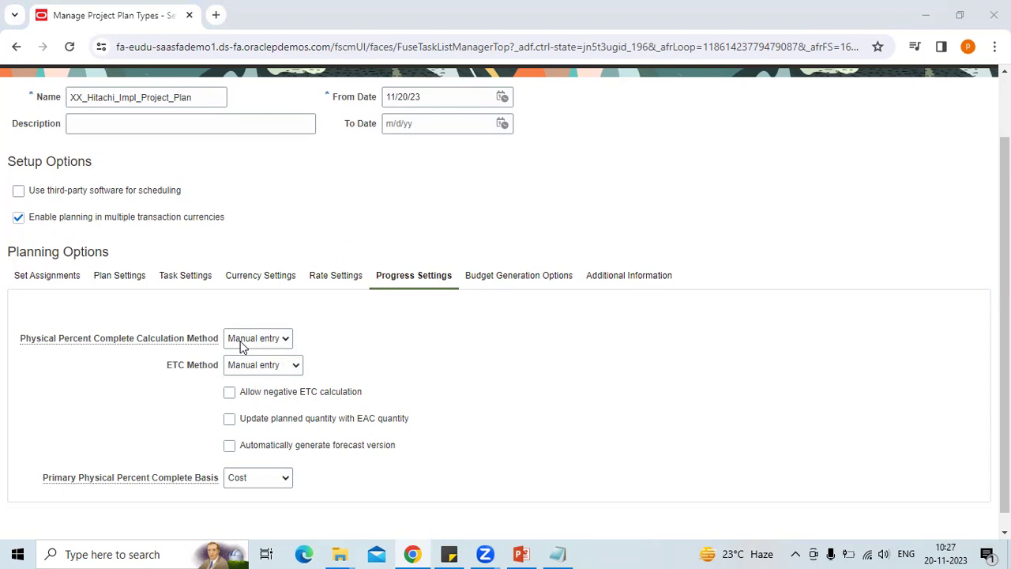
pyautogui.click(275, 345)
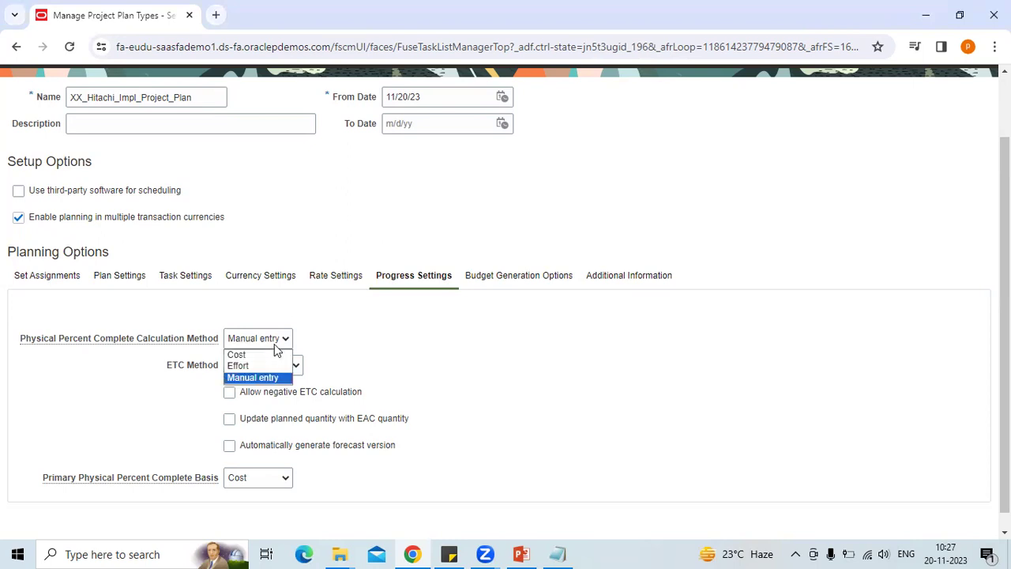
pyautogui.click(265, 355)
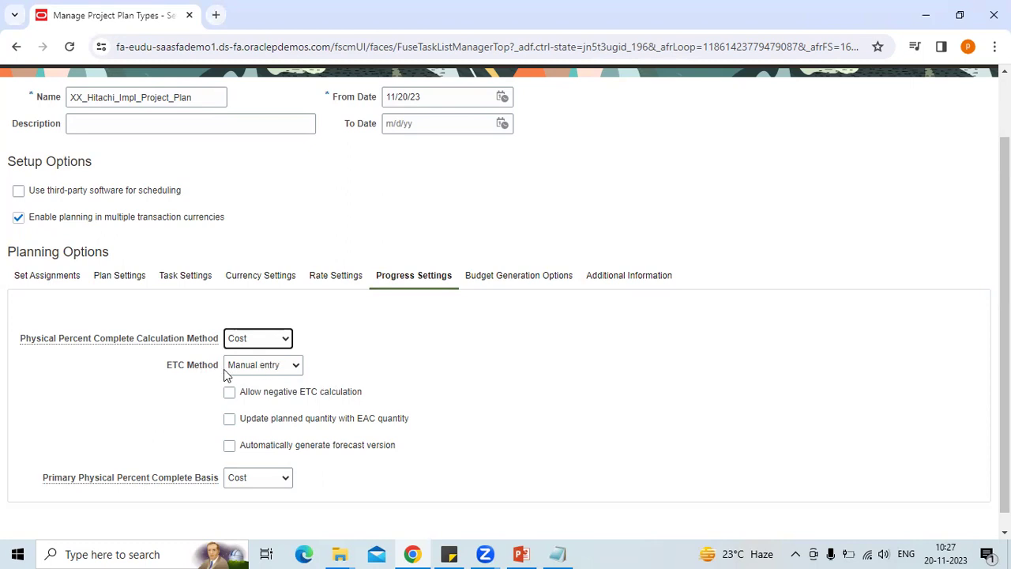
# Set the ETC method to Remaining plan and check the options for the primary physical percent complete basis
pyautogui.click(233, 371)
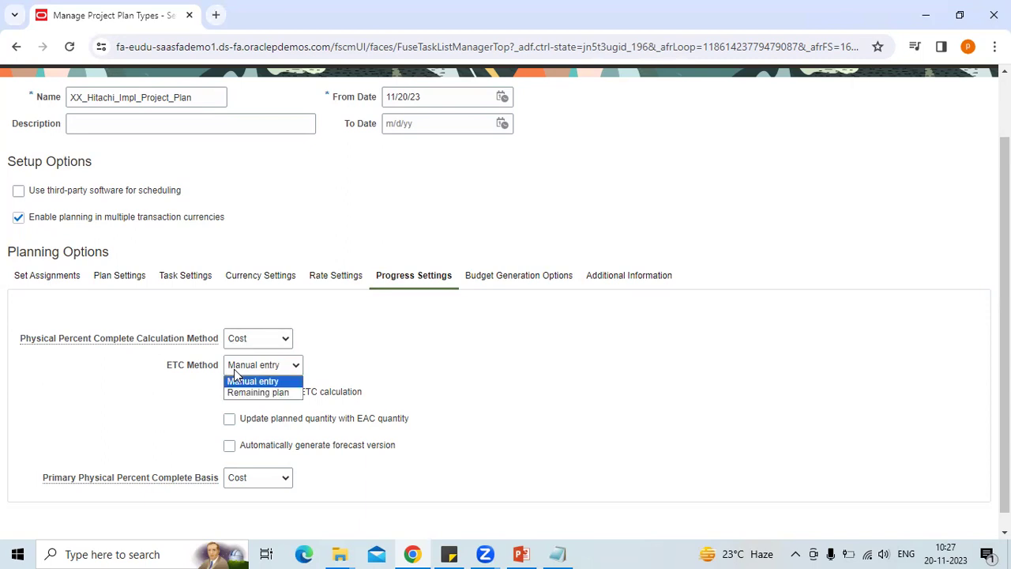
pyautogui.click(246, 392)
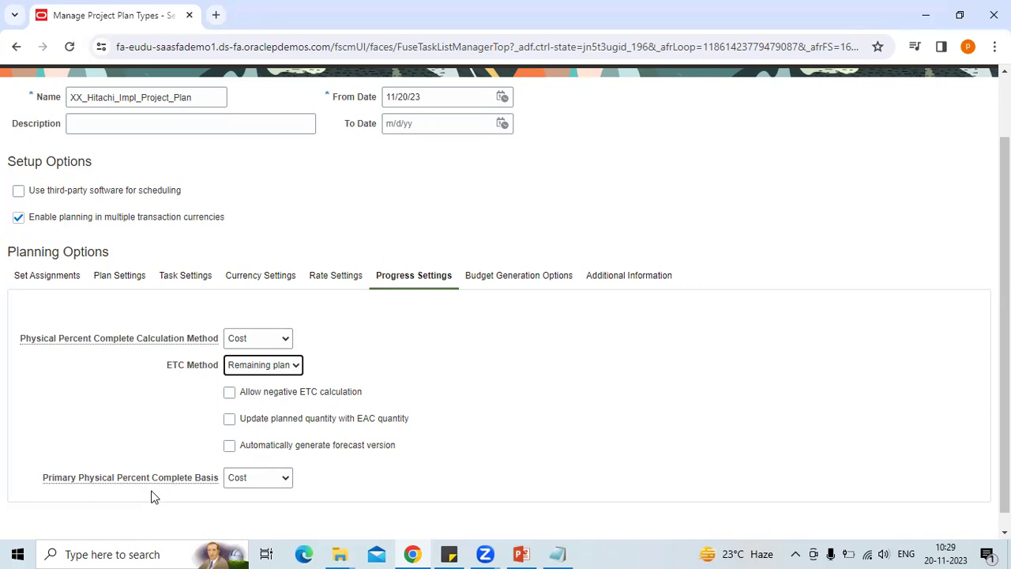
pyautogui.click(255, 481)
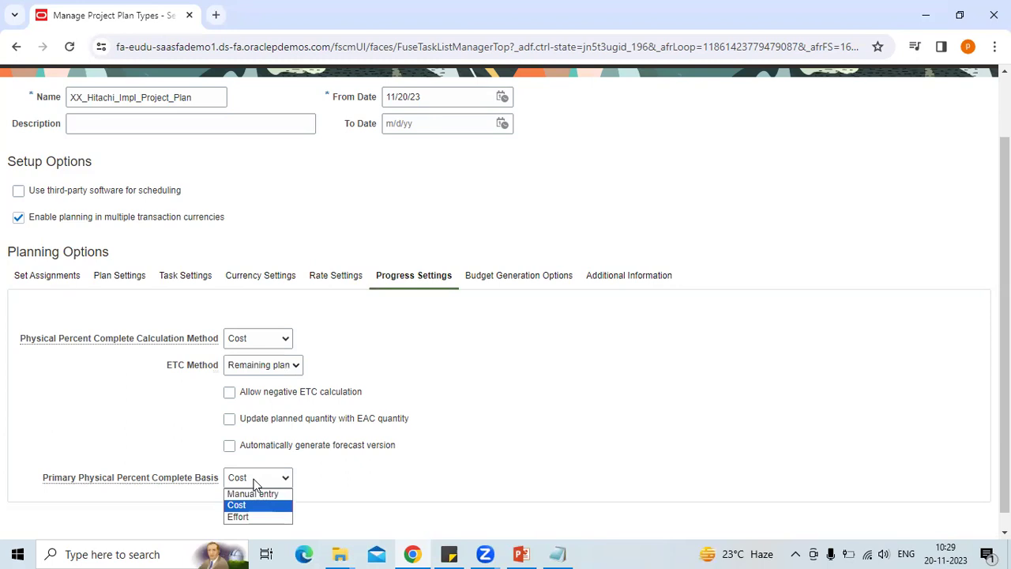
pyautogui.click(354, 487)
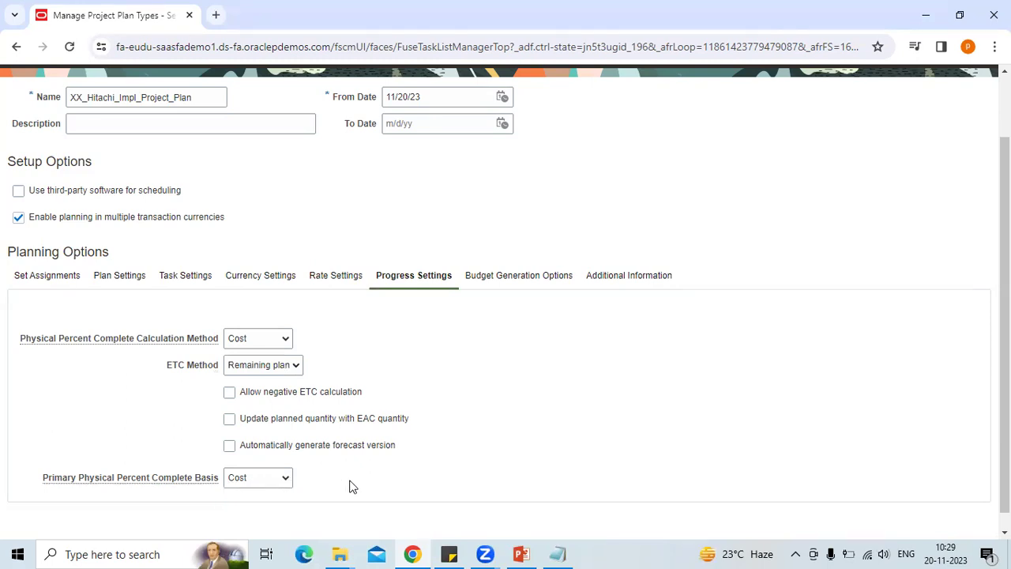
# Generate a budget version when baselining the project plan, using financial plan type XX_Hitachi_Implementation_project, and view the additional information
pyautogui.click(492, 278)
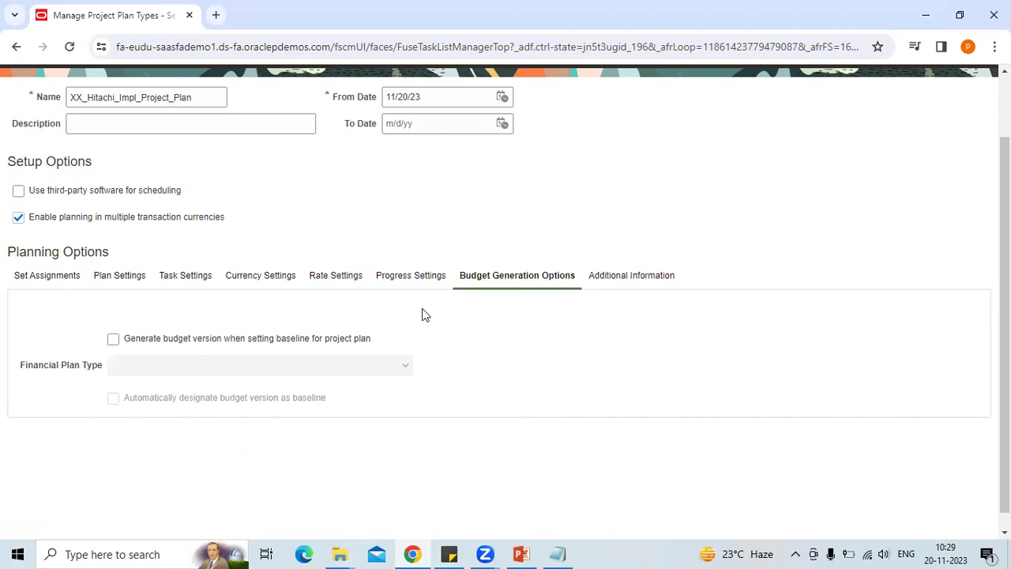
pyautogui.click(113, 340)
pyautogui.click(375, 365)
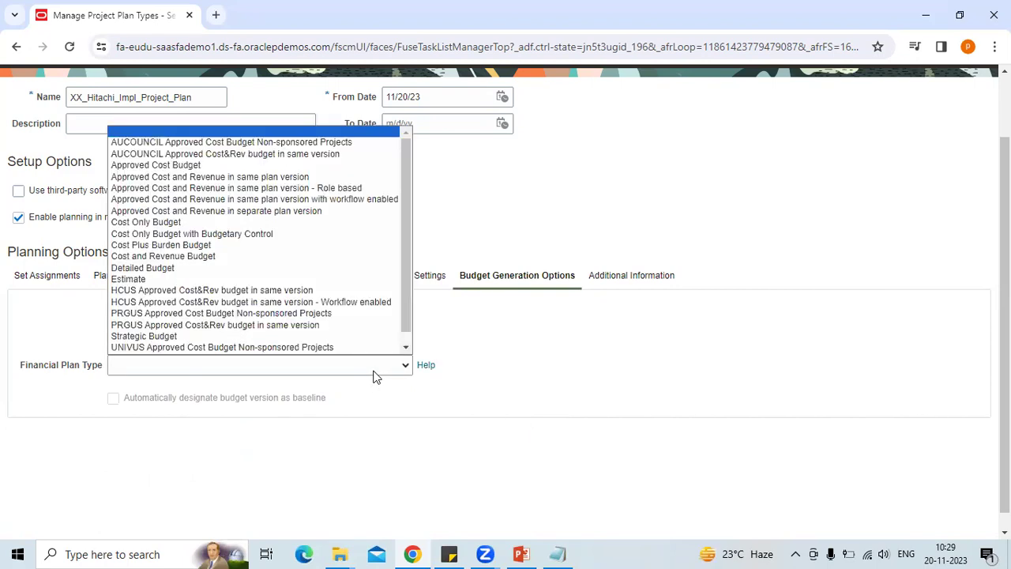
pyautogui.click(358, 370)
pyautogui.press('x')
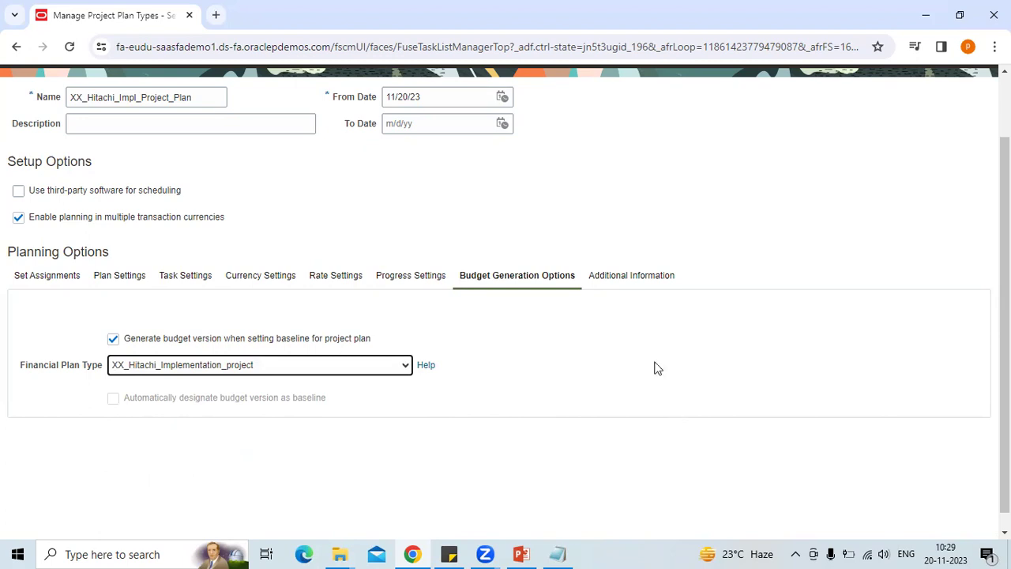
pyautogui.click(640, 274)
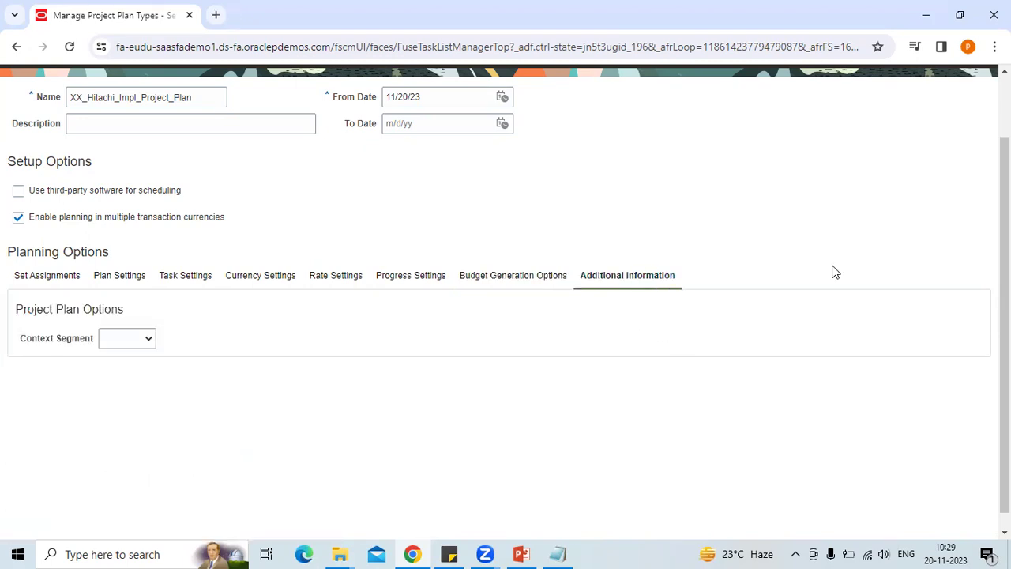
# Save the project plan type, and review its set assignments and plan settings among the planning options
pyautogui.scroll(1, 505, 261)
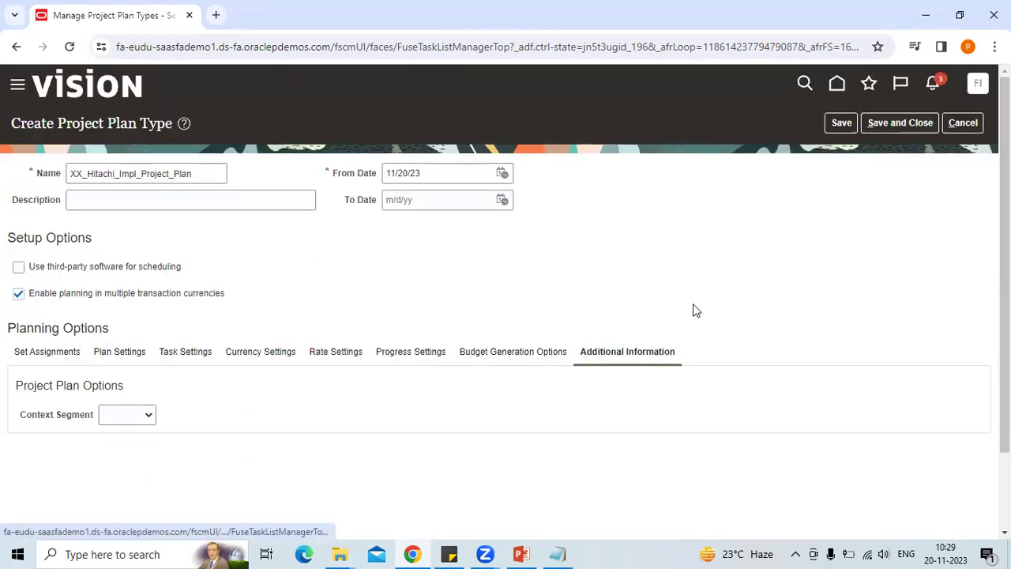
pyautogui.click(840, 123)
pyautogui.click(68, 358)
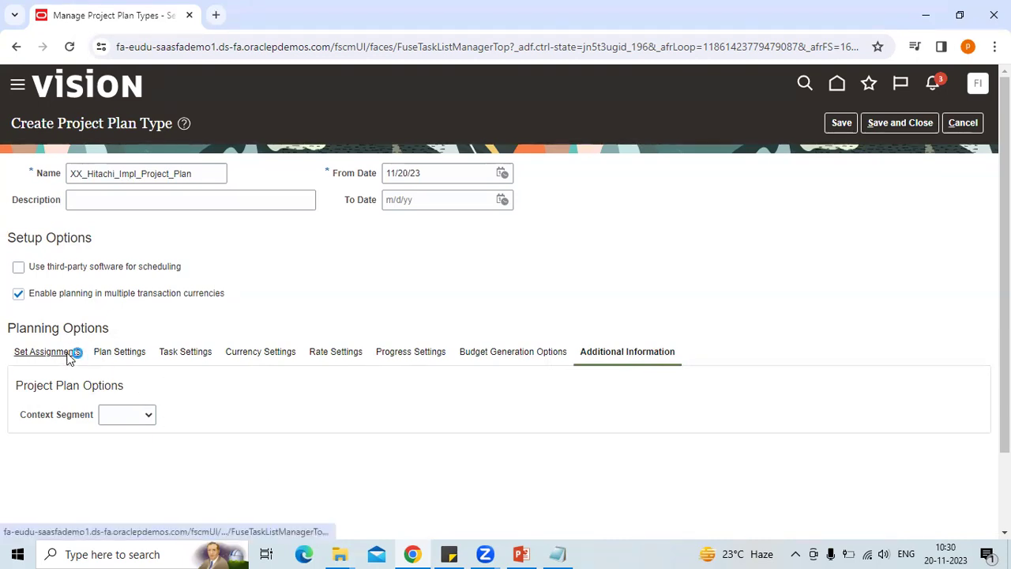
pyautogui.click(125, 354)
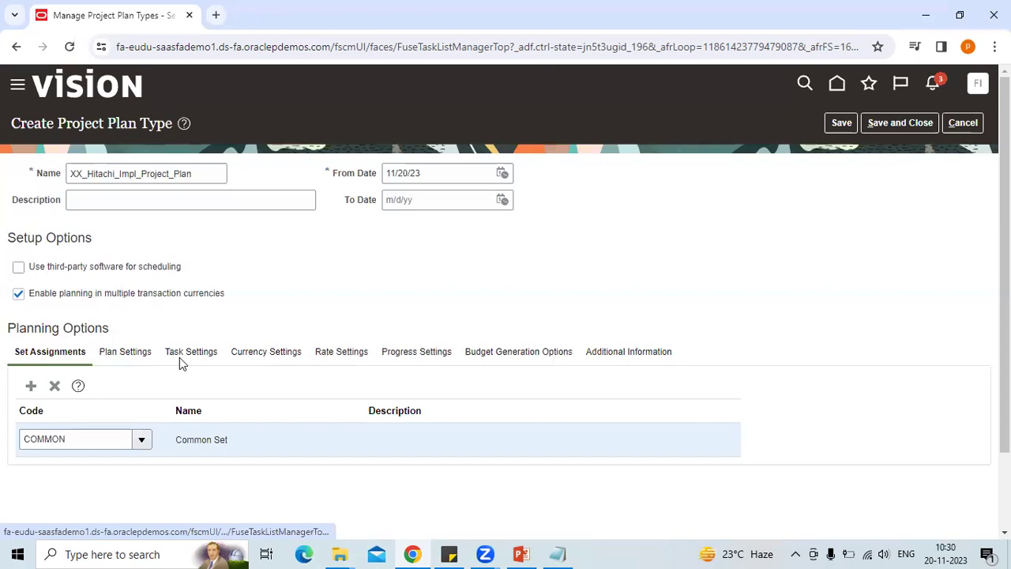
pyautogui.click(188, 353)
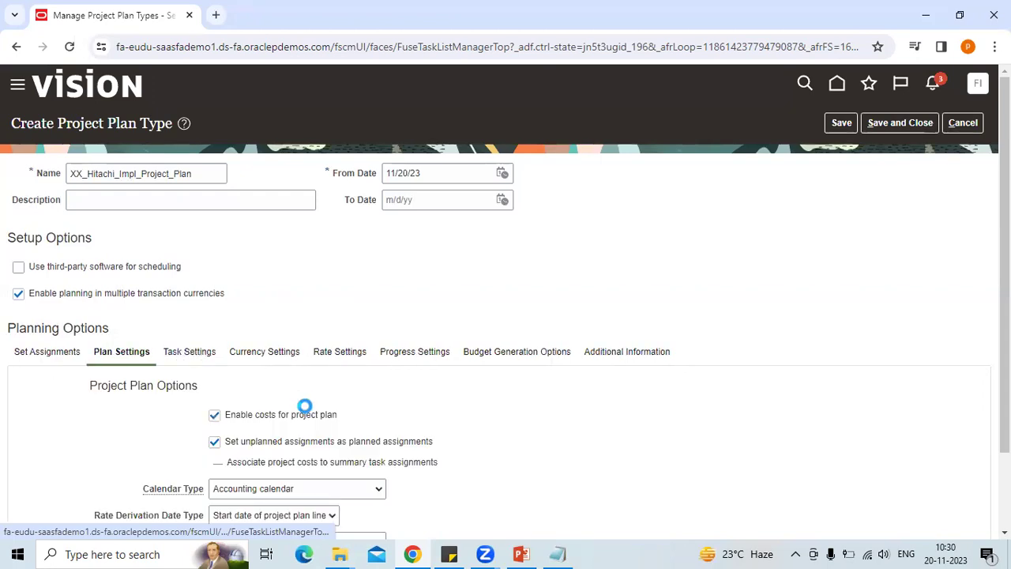
pyautogui.click(273, 354)
pyautogui.click(127, 355)
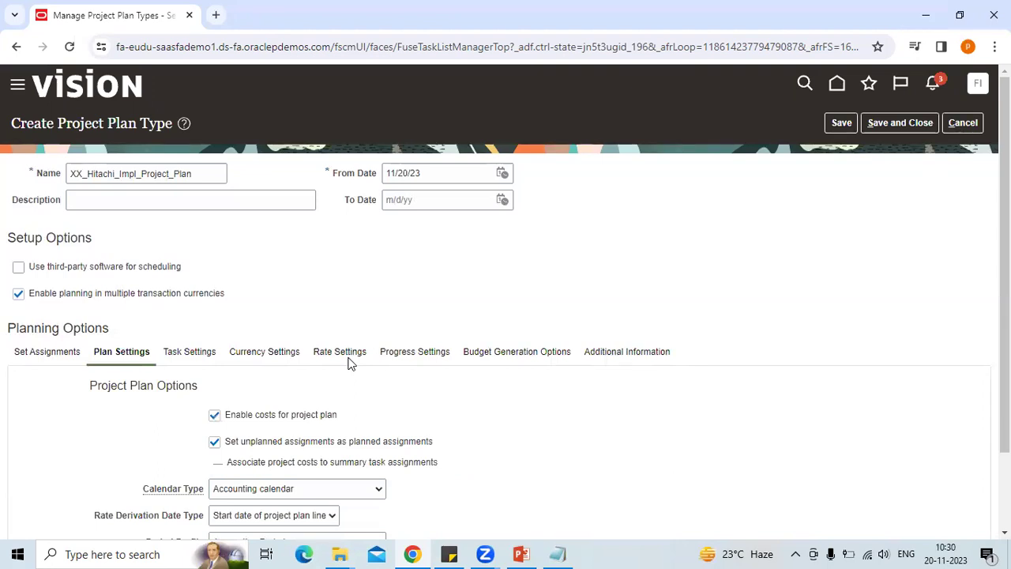
# Switch to the Notepad outline of the project setup flow and highlight "project" in its first line
pyautogui.click(535, 551)
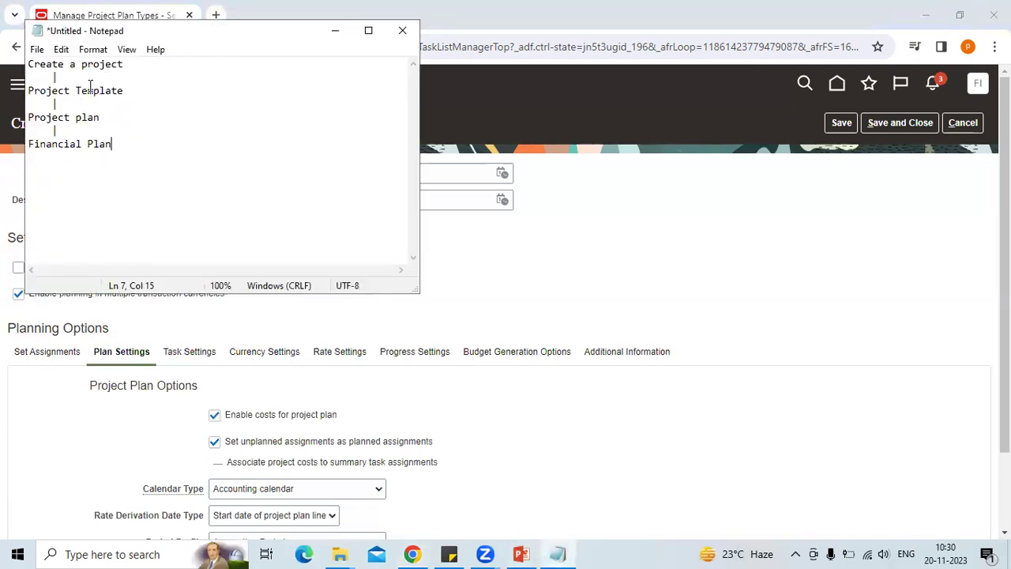
pyautogui.doubleClick(101, 64)
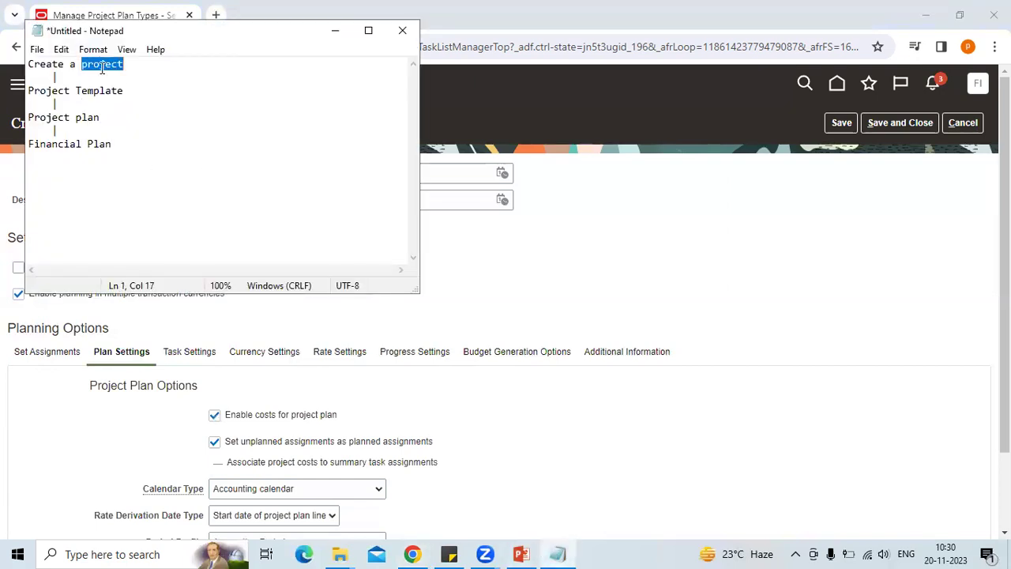